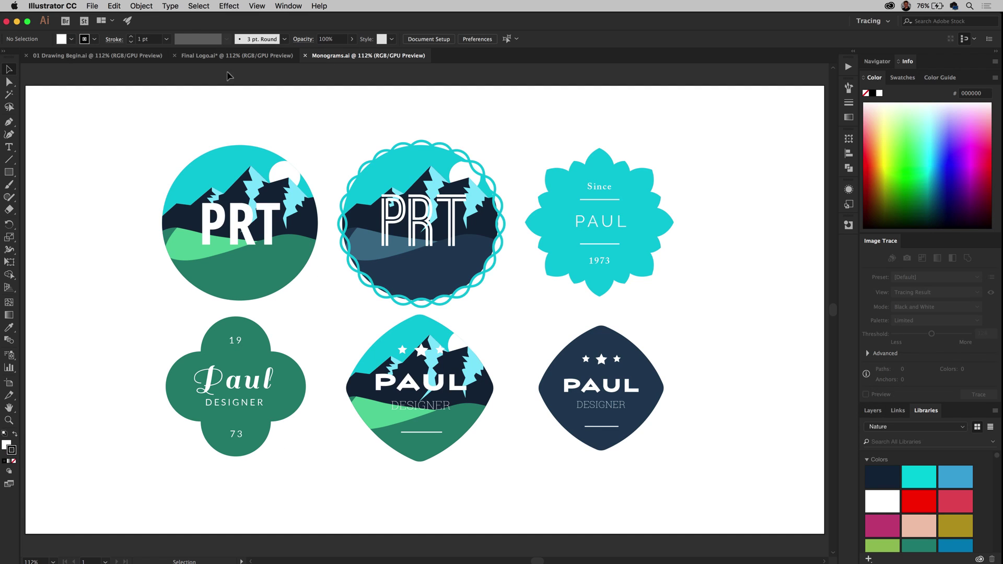
- Bring the 01 Drawing Begin.ai document to the front and switch to the Essentials workspace
left_click(117, 56)
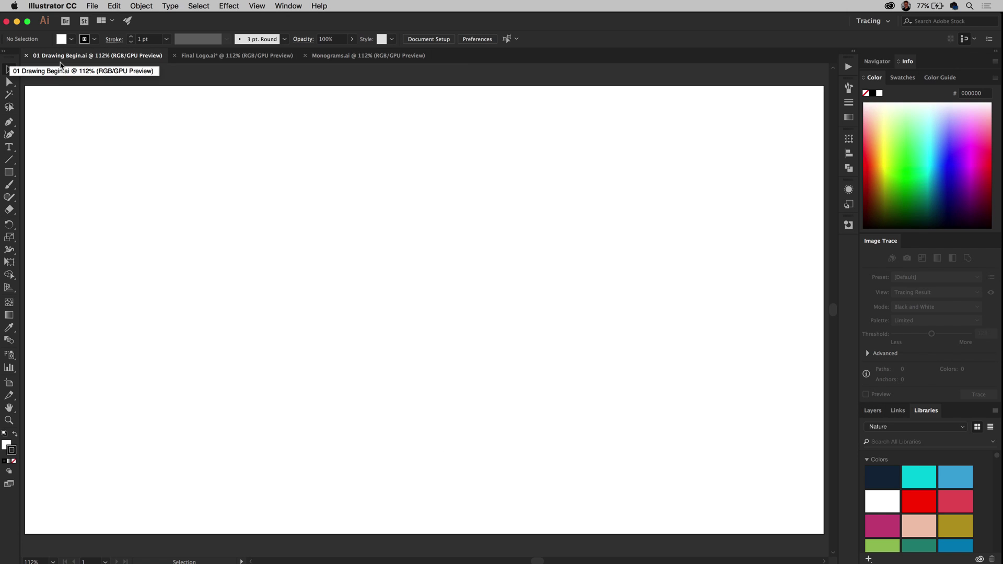
left_click(288, 6)
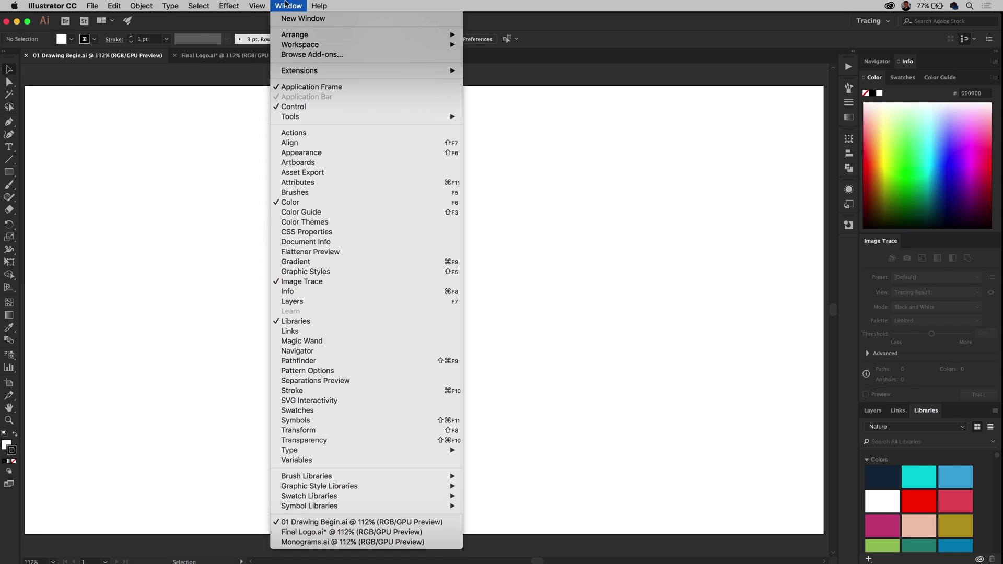
mouse_move(298, 46)
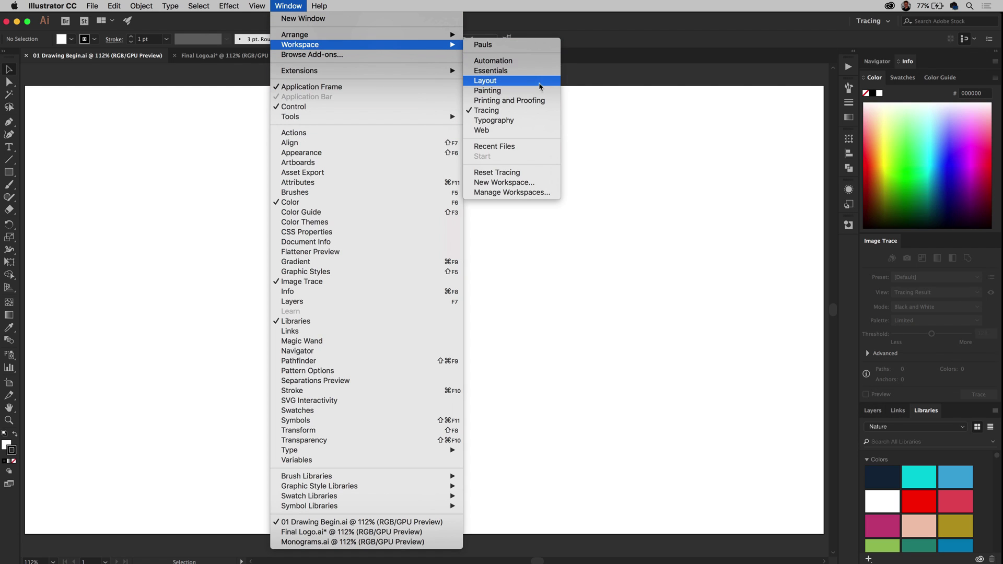
left_click(535, 76)
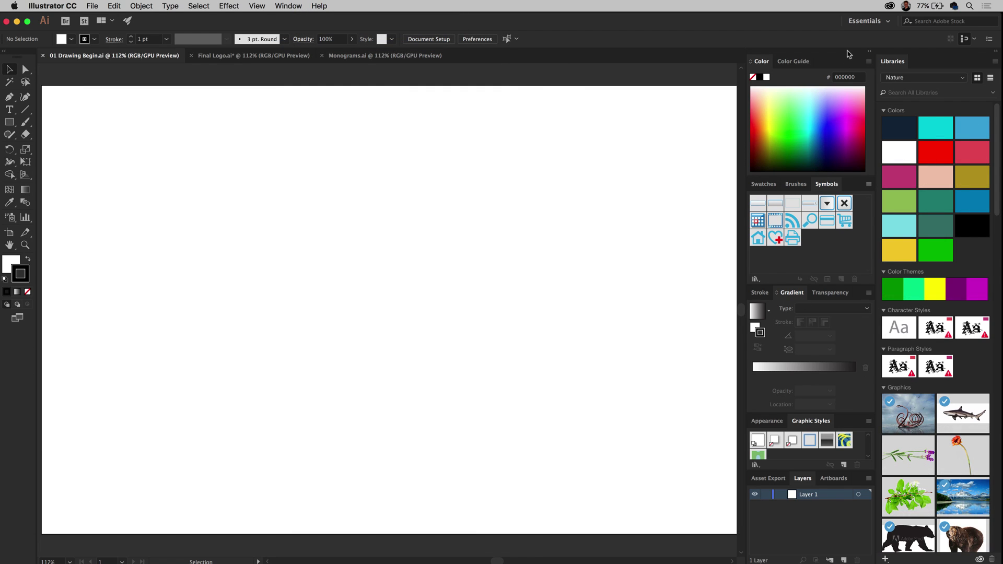
- Collapse the Libraries panel and minimize the Symbols, Gradient and Graphic Styles panel groups, leaving Layers expanded
left_click(995, 55)
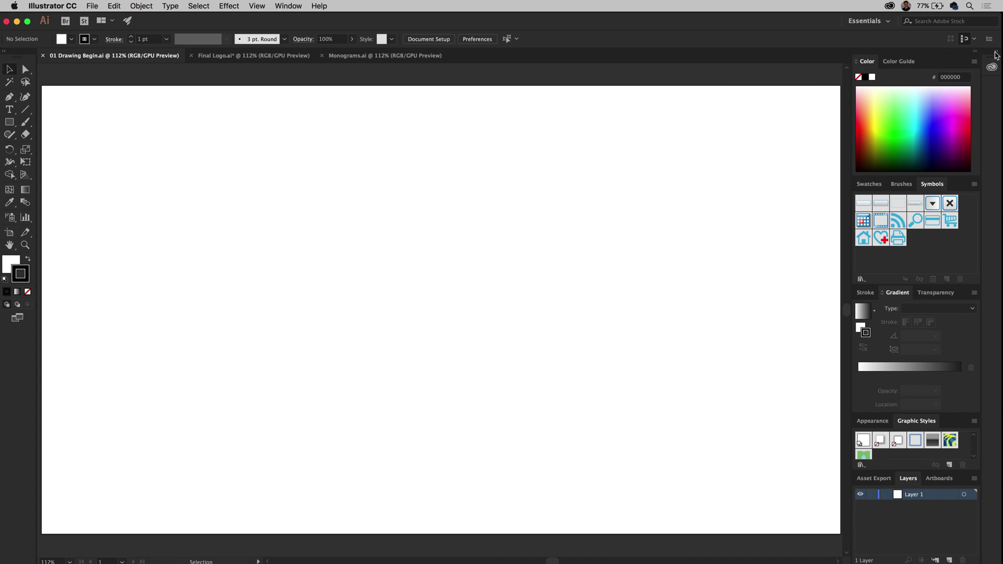
double_click(961, 187)
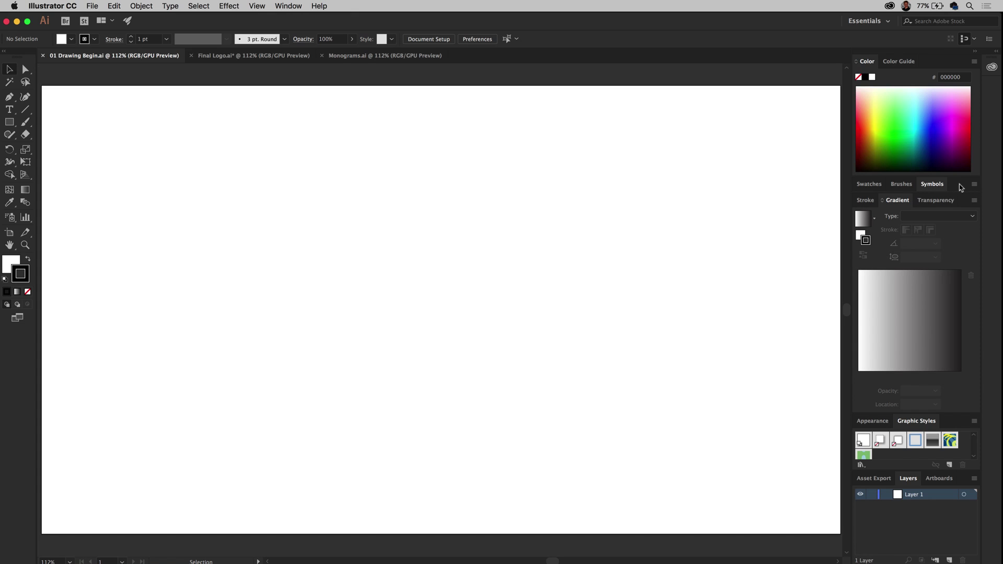
double_click(964, 205)
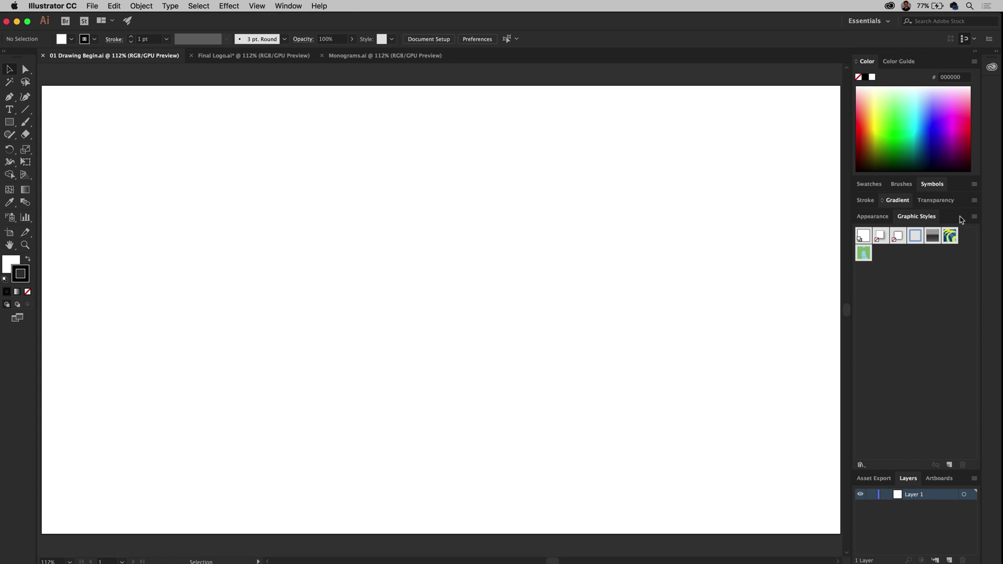
double_click(954, 218)
left_click(922, 292)
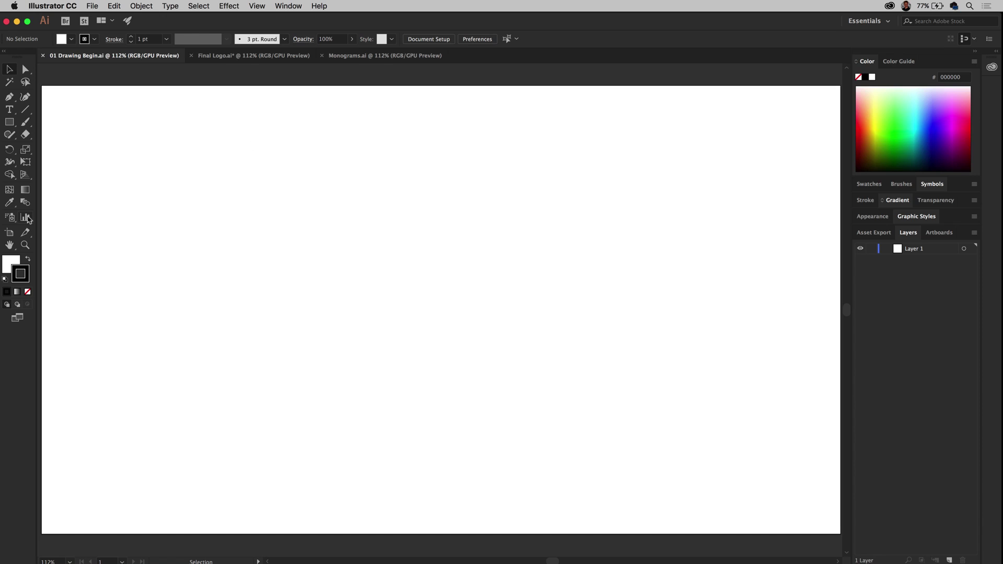
- Choose the Pen tool and set a black fill with no stroke
left_click(7, 100)
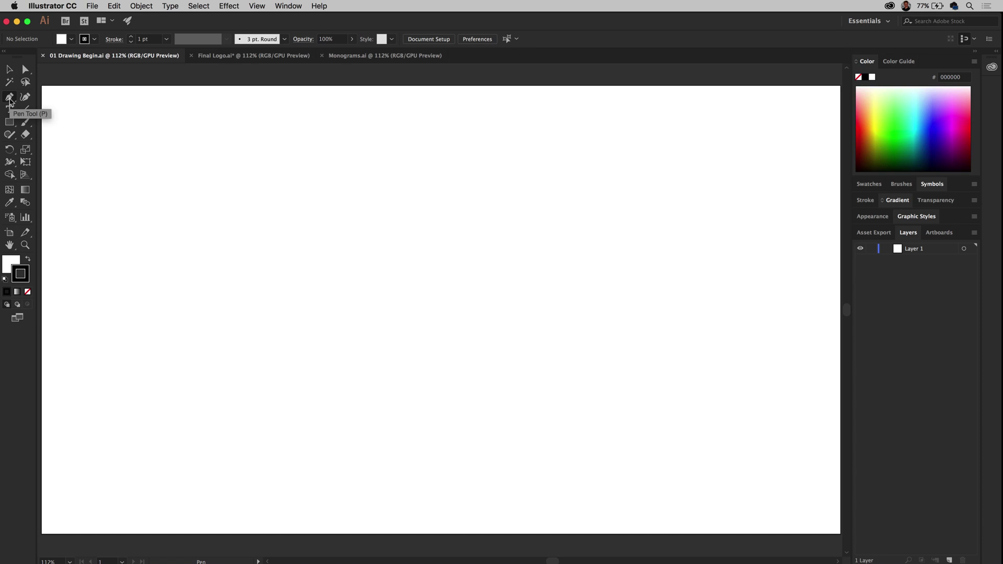
left_click(16, 264)
left_click(29, 262)
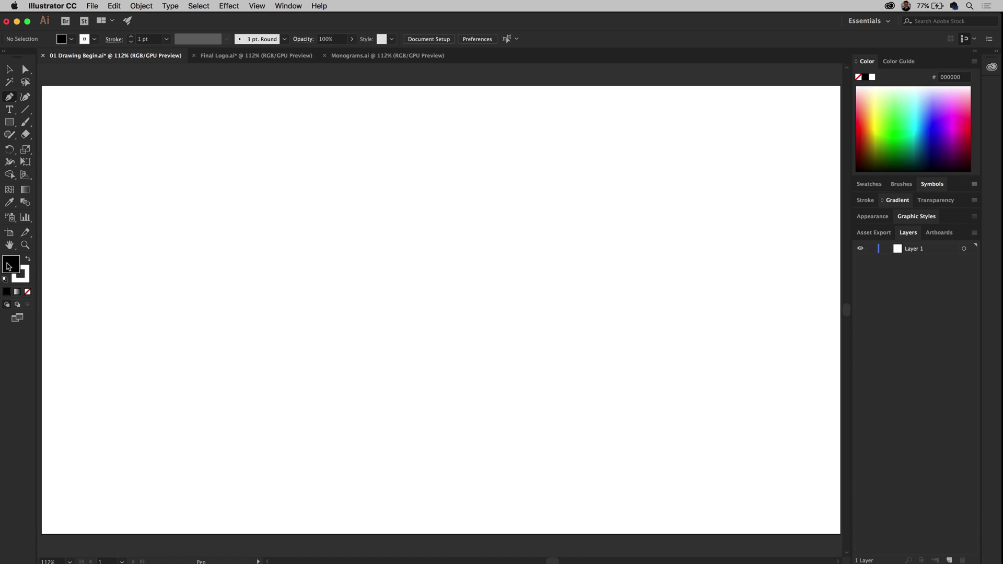
left_click(24, 270)
left_click(29, 293)
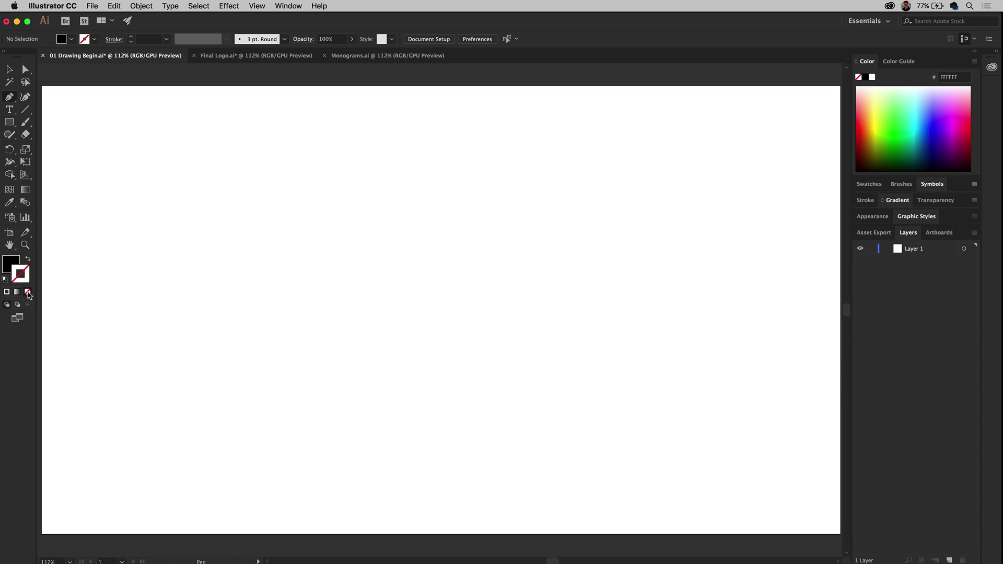
- Draw a jagged ridge line with four peaks across the upper middle of the artboard using straight Pen segments
left_click(250, 282)
left_click(312, 237)
left_click(340, 255)
left_click(386, 217)
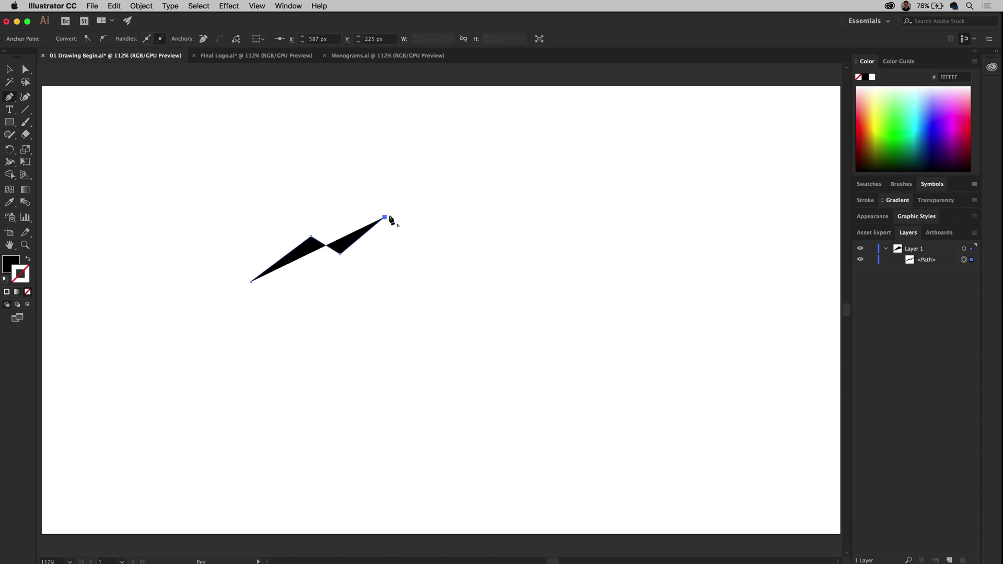
left_click(399, 225)
left_click(442, 198)
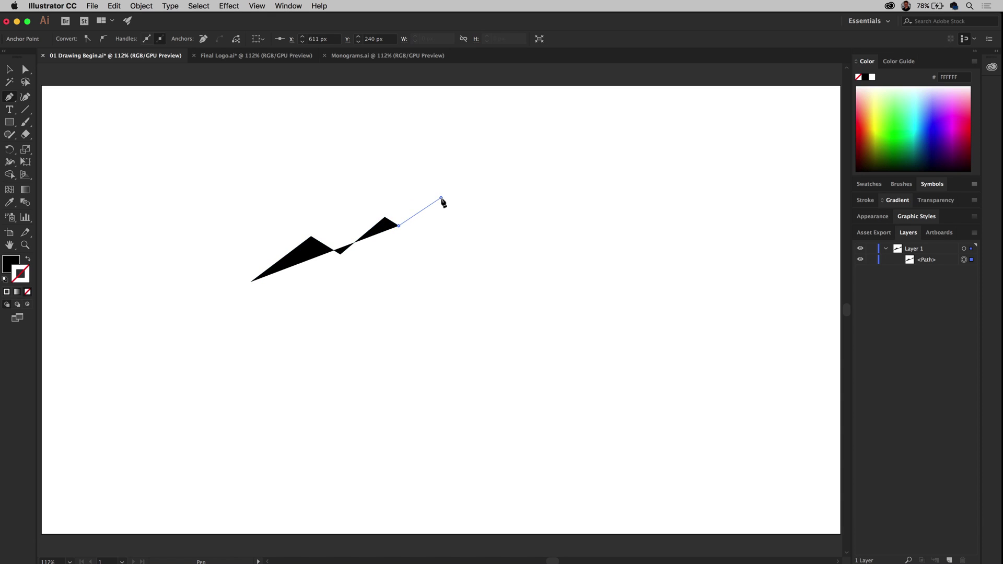
left_click(478, 238)
left_click(503, 230)
left_click(537, 256)
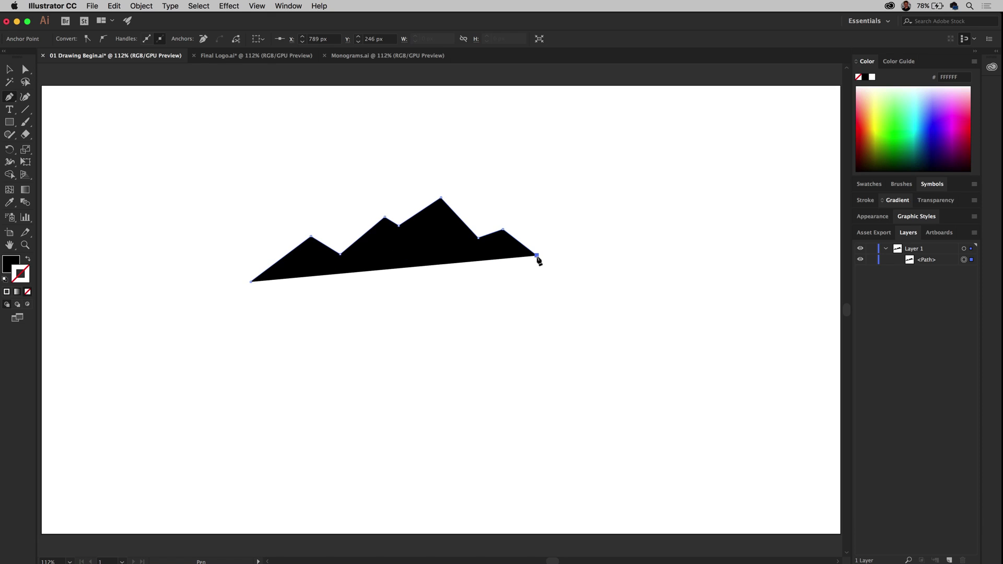
- Continue the ridge path down the far slope and around a broad base, closing it into one mountain shape
left_click(562, 256)
left_click(610, 315)
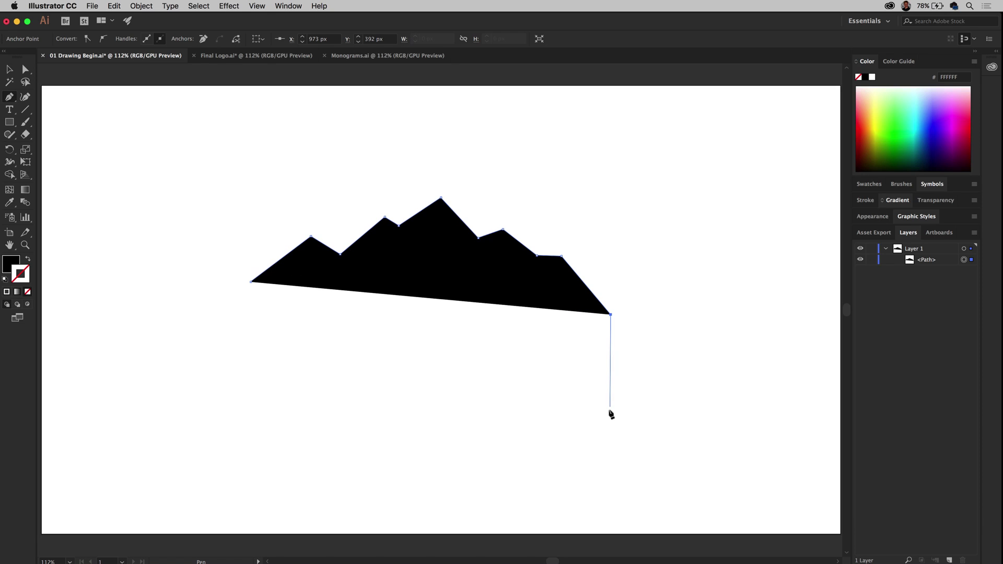
left_click(610, 406)
left_click(359, 460)
left_click(234, 395)
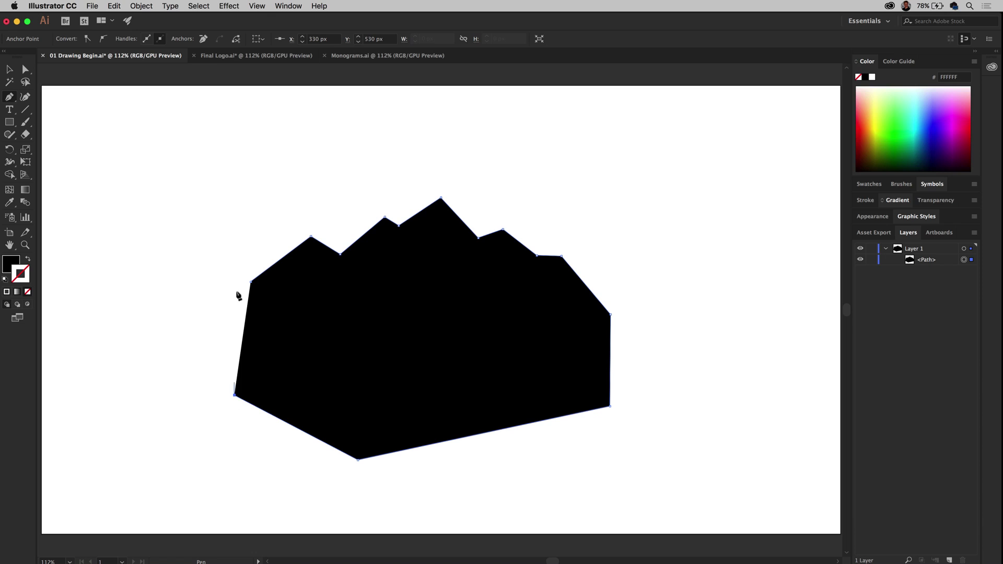
left_click(251, 283)
- Try a white fill (FFFFFF) on the mountain shape and undo it
left_click(28, 261)
left_click(29, 261)
left_click(8, 268)
double_click(12, 268)
left_click_drag(41, 112, 2, 75)
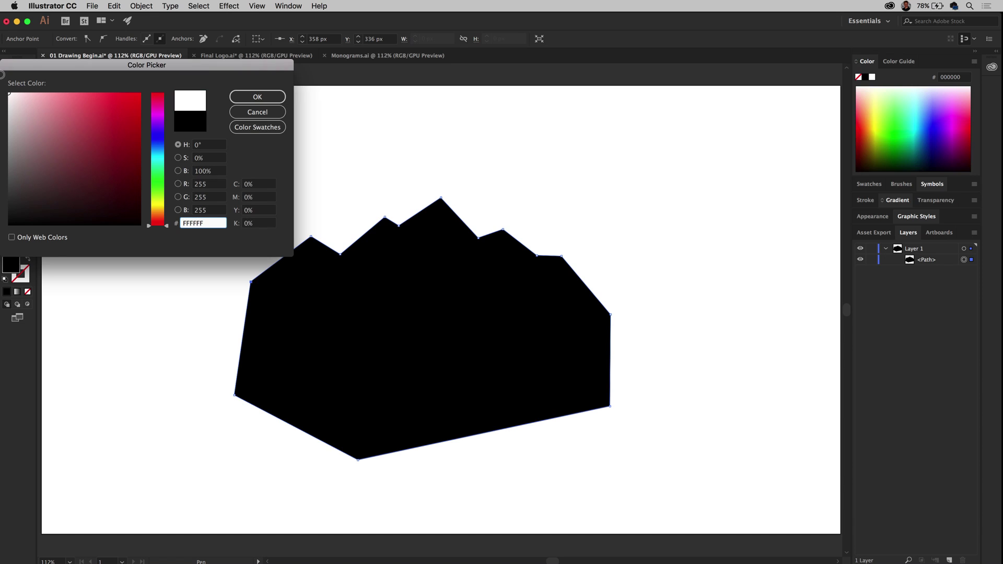
left_click(258, 97)
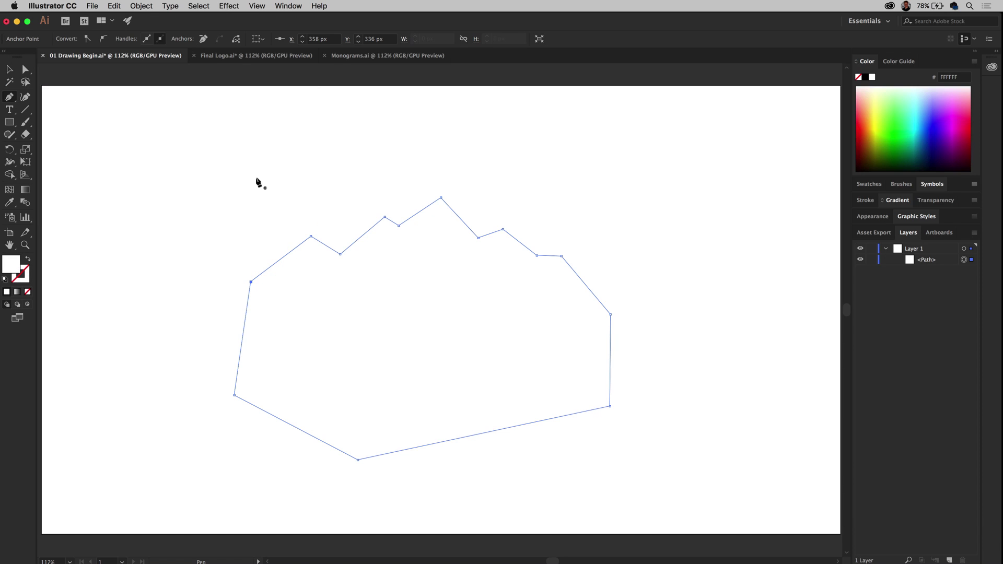
key("super+z")
- Deselect the mountain, draw a closed jagged snow patch down the tallest peak's right side, and fill it with teal (008885)
left_click(9, 69)
left_click(278, 167)
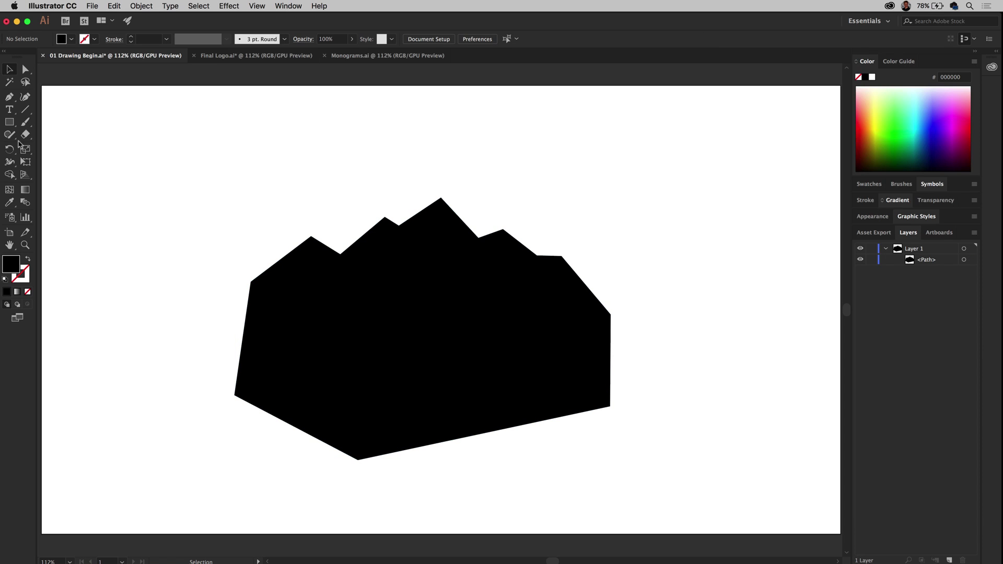
left_click(9, 97)
left_click(441, 198)
left_click(446, 223)
left_click(429, 223)
left_click(437, 237)
left_click(423, 239)
left_click(430, 261)
left_click(422, 268)
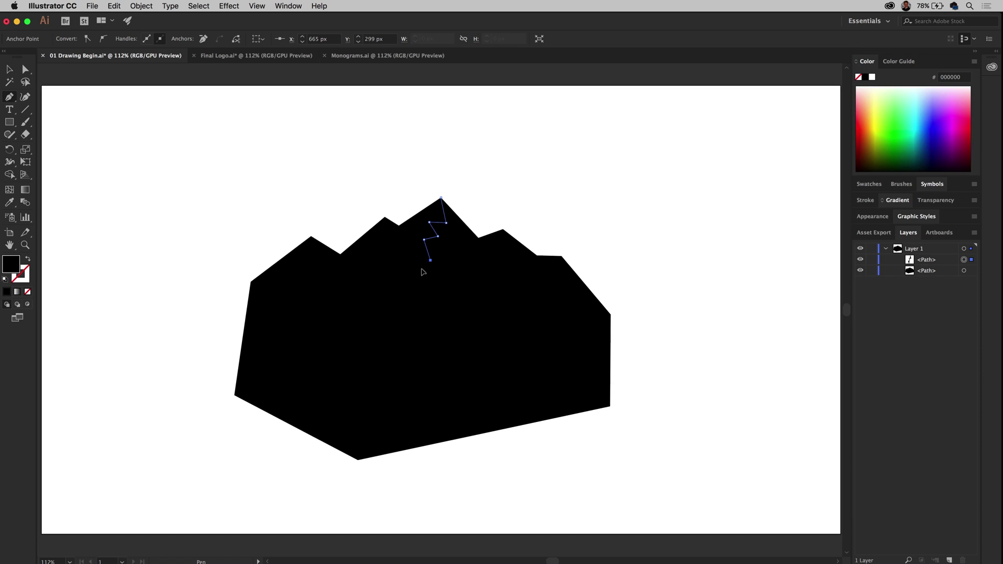
left_click_drag(434, 266, 449, 268)
left_click(449, 250)
left_click(461, 238)
left_click(442, 198)
left_click(928, 119)
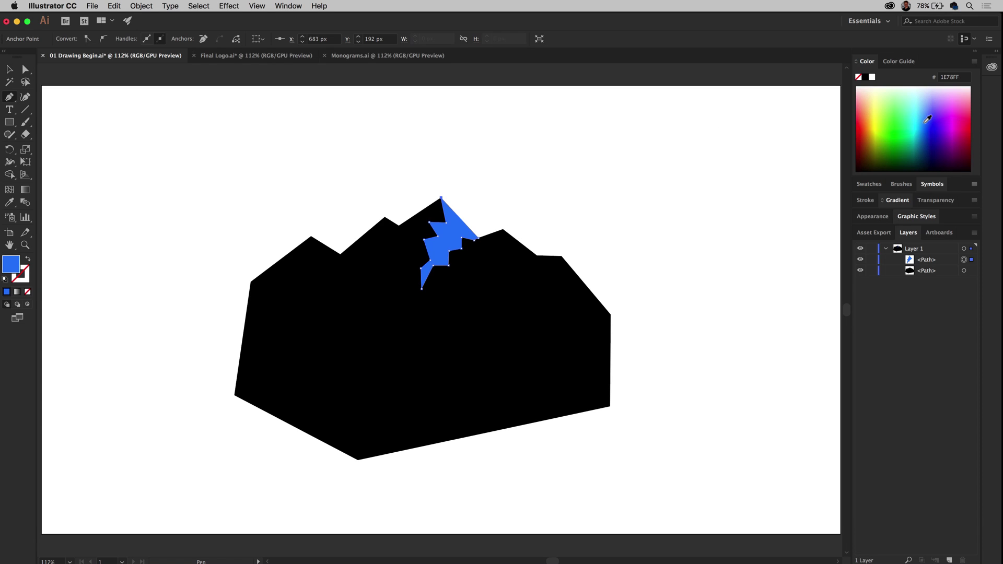
left_click_drag(922, 124, 919, 137)
- Draw a closed jagged teal snow patch on the peak just right of the tallest one
left_click(504, 230)
left_click(509, 250)
left_click(491, 250)
left_click(496, 271)
left_click(491, 280)
left_click(496, 290)
left_click(514, 261)
left_click(530, 258)
left_click(537, 255)
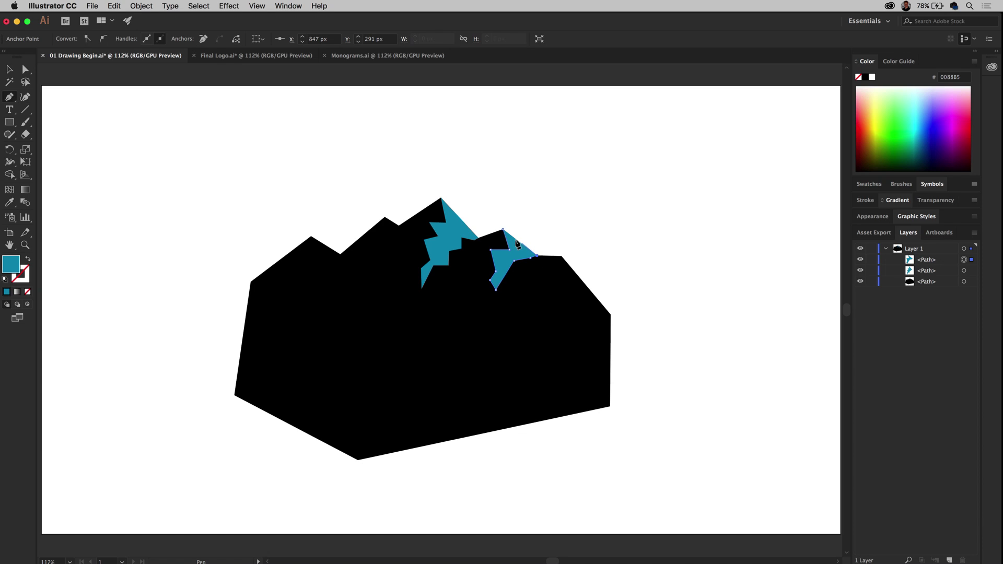
left_click(503, 230)
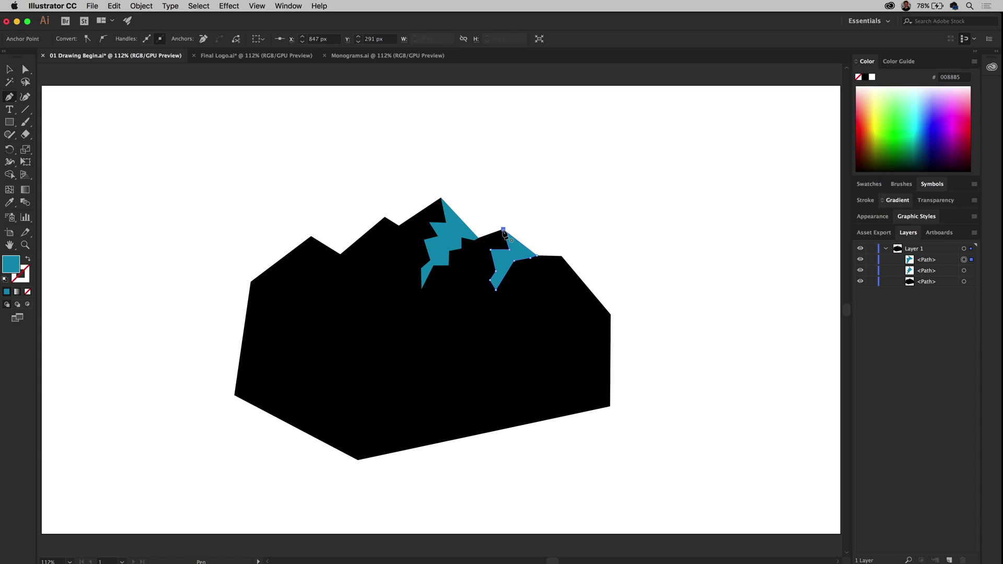
- Draw a small closed teal snow patch on the peak just left of the tallest one
left_click(385, 217)
left_click(382, 241)
left_click(376, 241)
left_click(377, 252)
left_click(393, 236)
left_click(399, 226)
left_click(385, 217)
- Draw a closed teal snow patch on the leftmost peak and deselect it
left_click(311, 236)
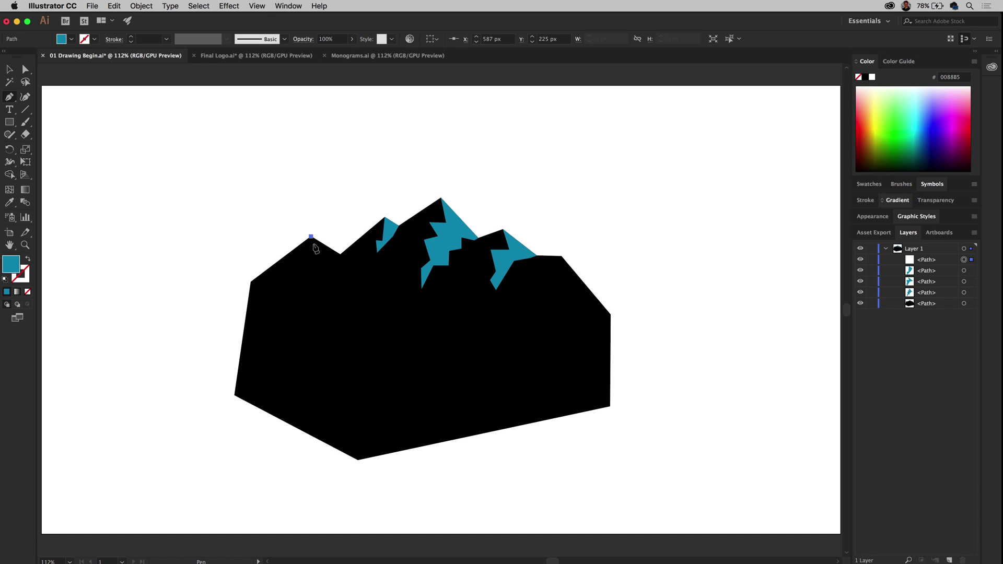
left_click(318, 249)
left_click(308, 248)
left_click(308, 264)
left_click(320, 258)
left_click(340, 254)
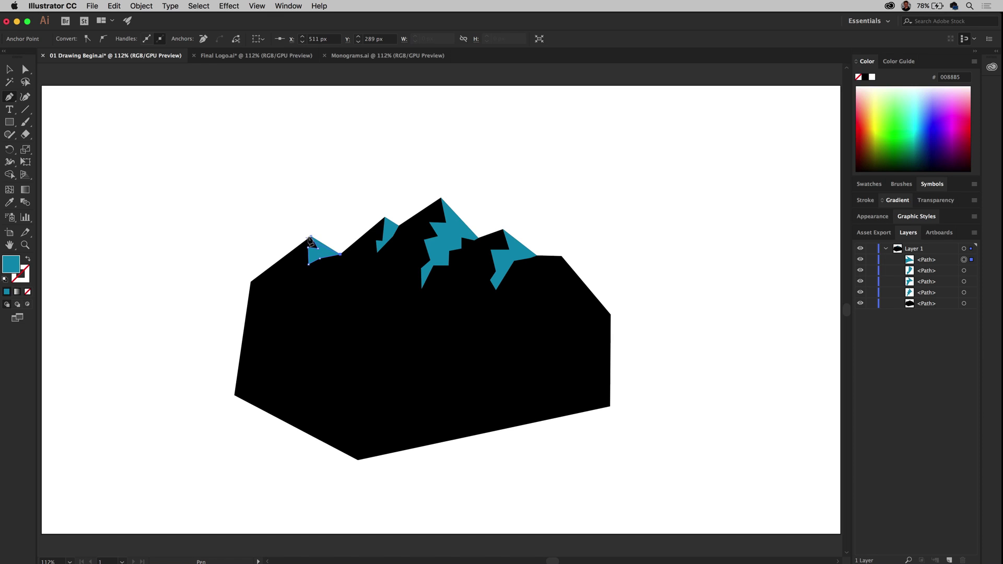
left_click(311, 236)
left_click(9, 70)
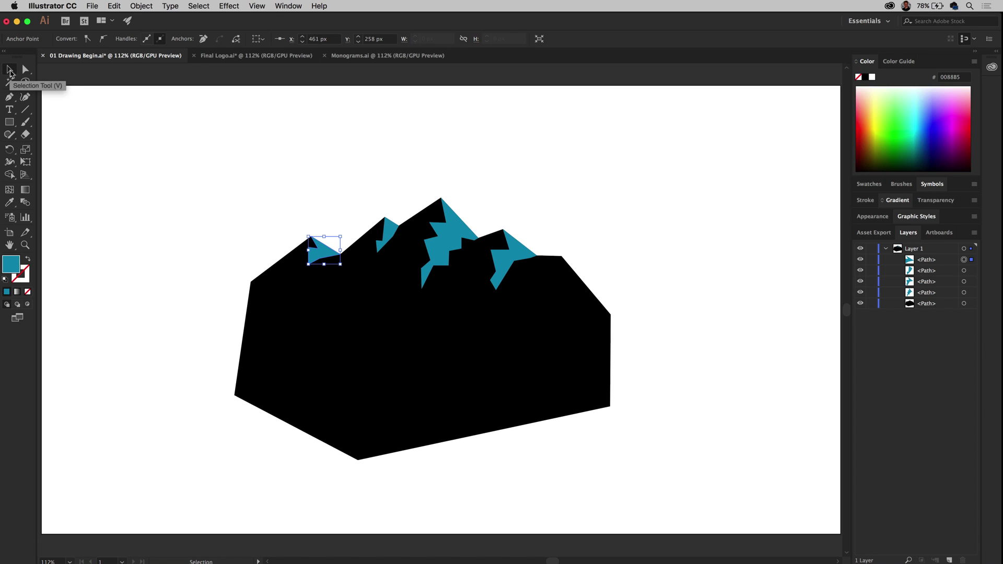
left_click(269, 155)
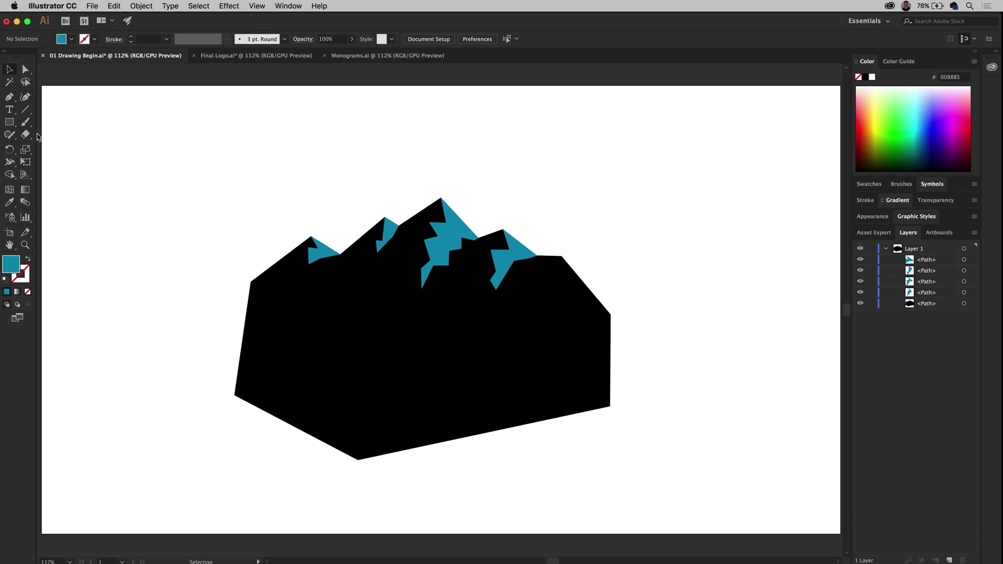
- Set the Pen's fill to green (007454) and draw a hill's wavy top edge with two curved crests across the mountain
left_click(10, 99)
left_click(918, 128)
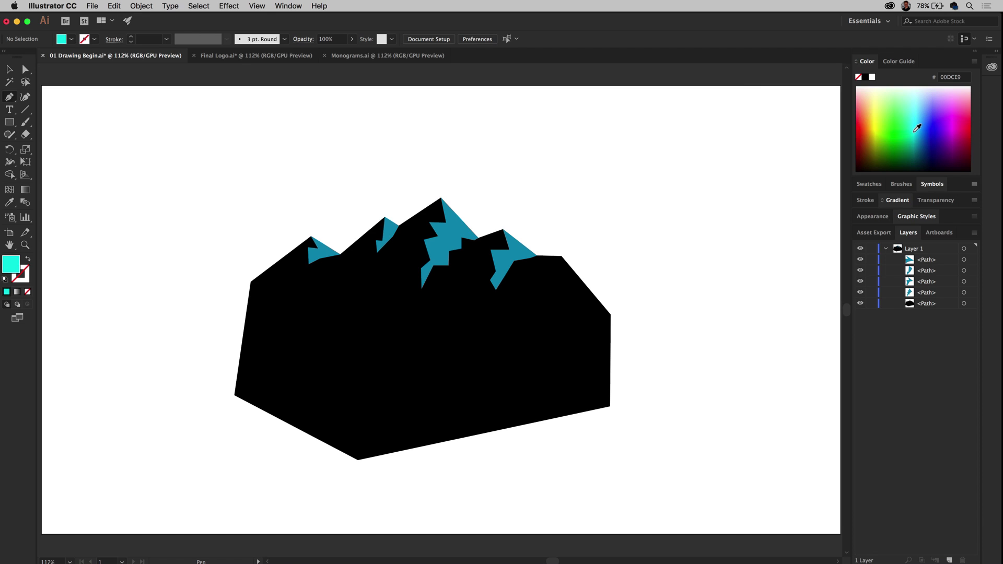
left_click_drag(914, 129, 913, 148)
left_click(215, 343)
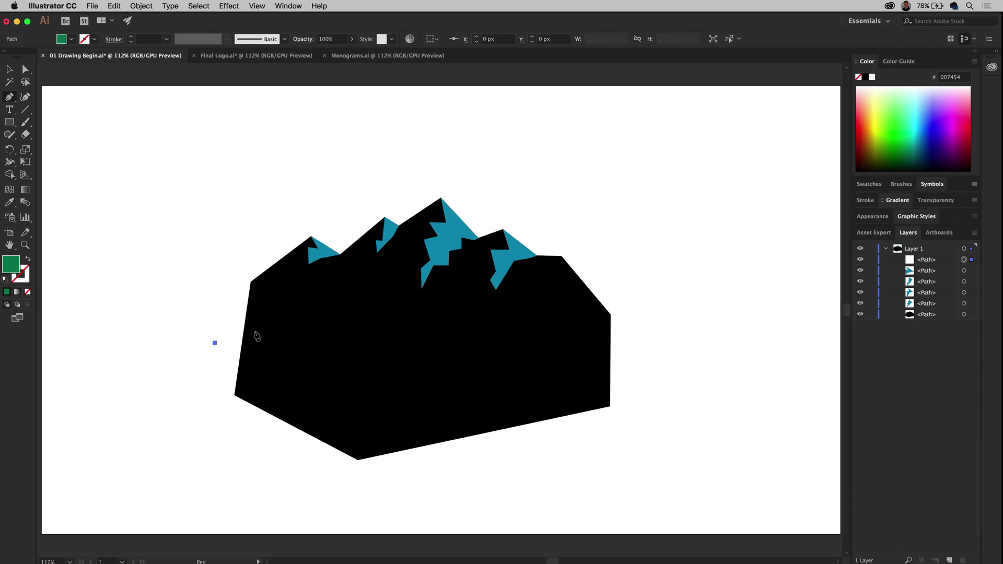
left_click_drag(337, 318, 369, 325)
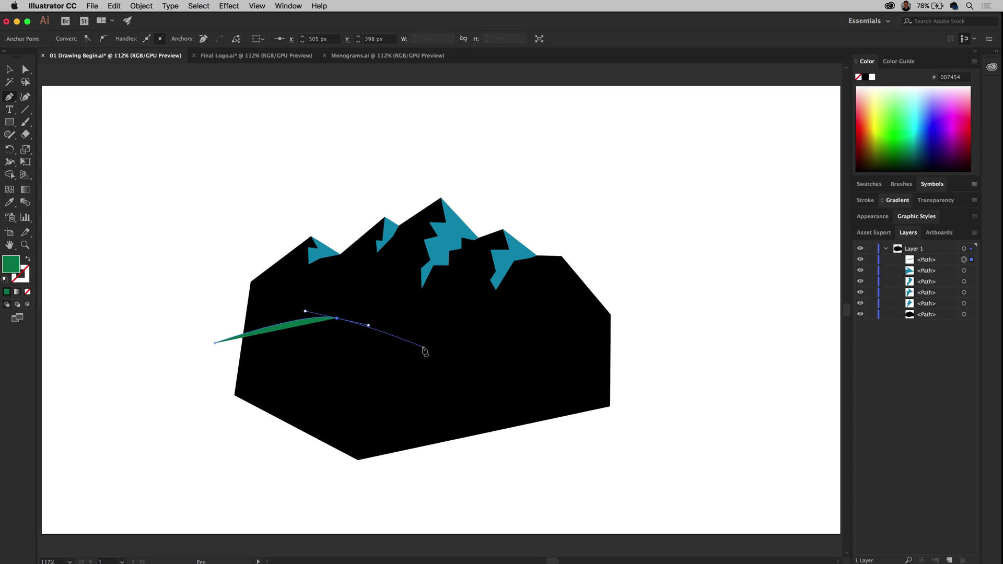
left_click(423, 347)
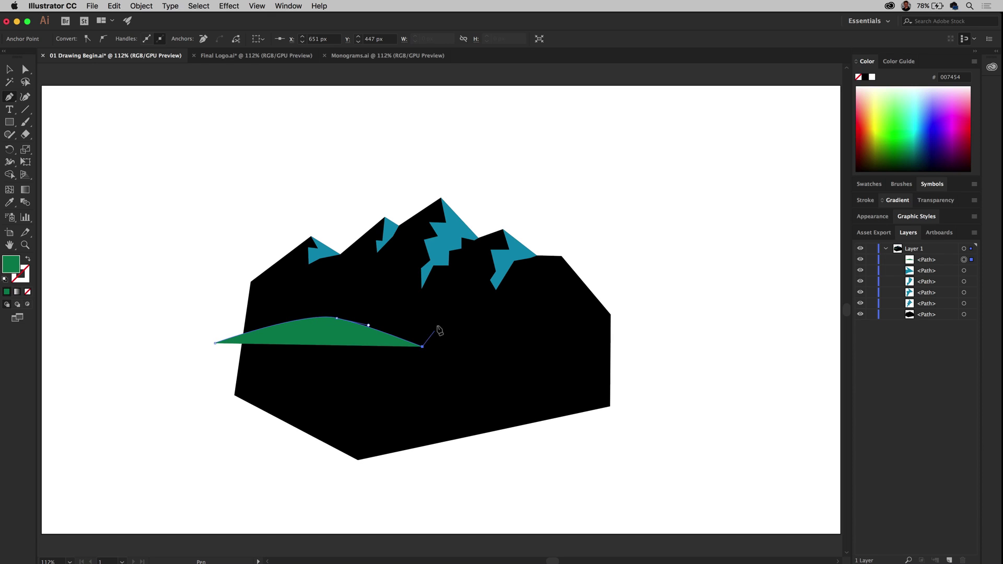
left_click_drag(522, 317, 560, 330)
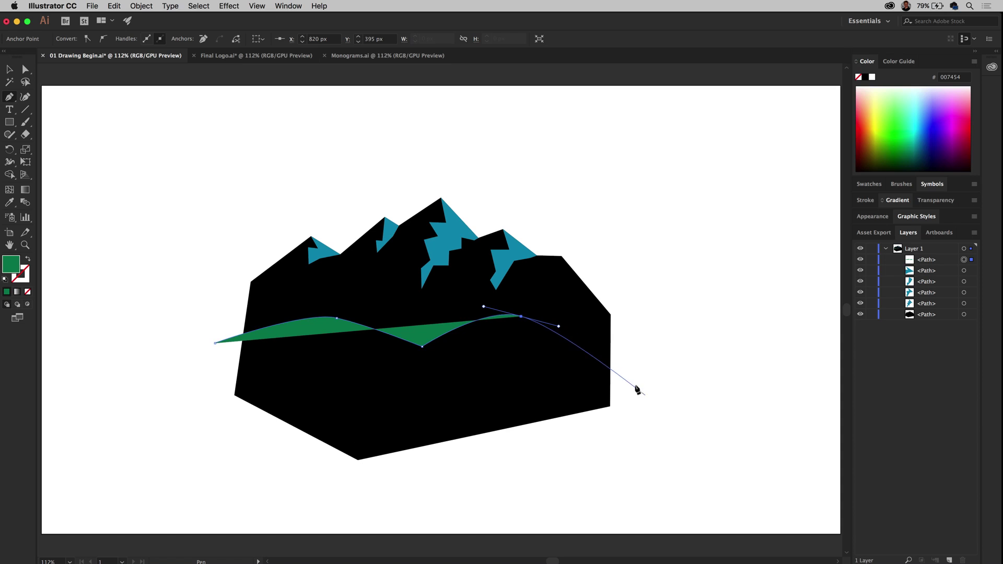
- Continue the green hill's outline around the mountain's base and up its left side, closing the path at its starting anchor
left_click_drag(640, 384, 640, 411)
left_click_drag(632, 502, 586, 520)
left_click_drag(368, 517, 325, 502)
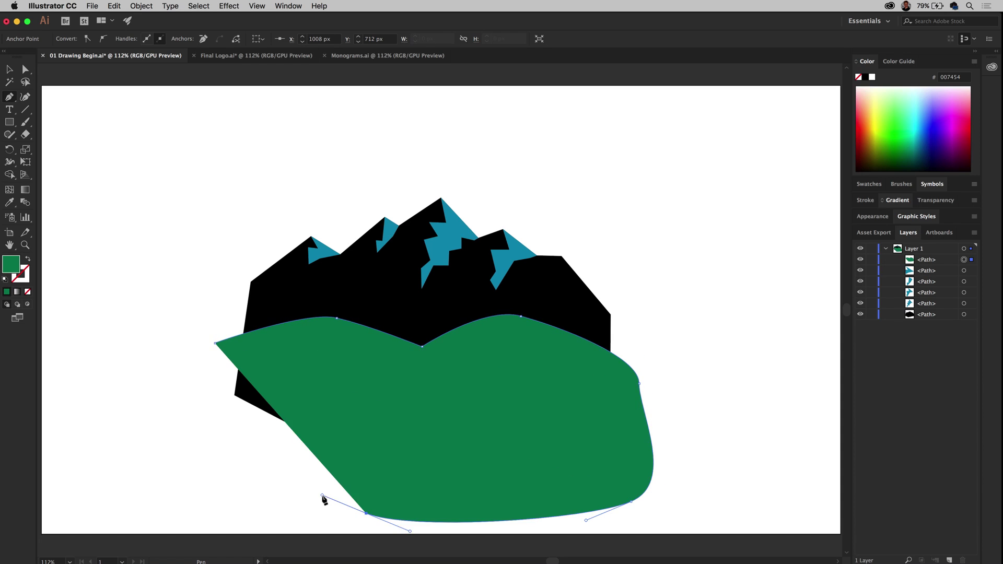
left_click_drag(226, 446, 225, 416)
left_click(178, 392)
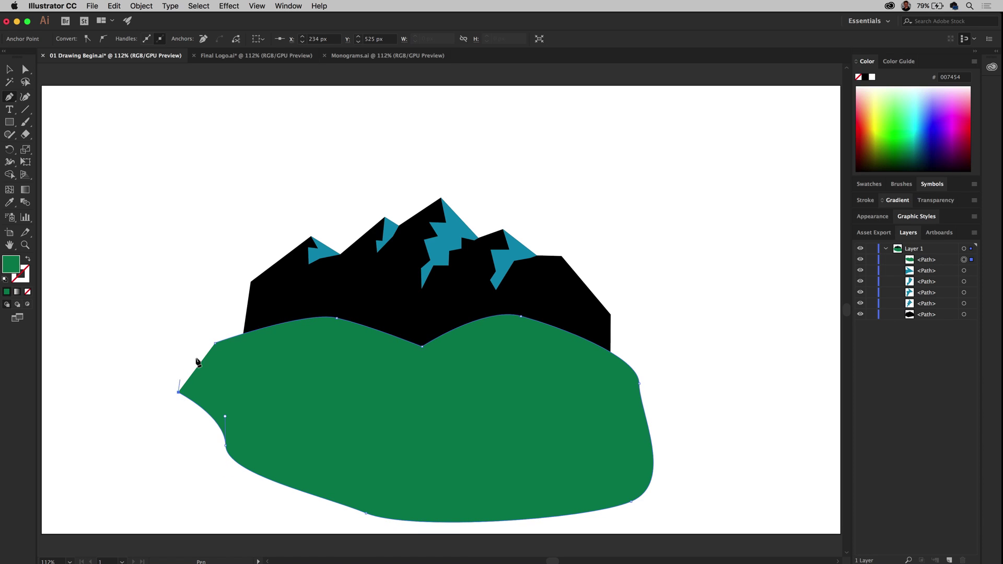
left_click_drag(177, 371, 206, 377)
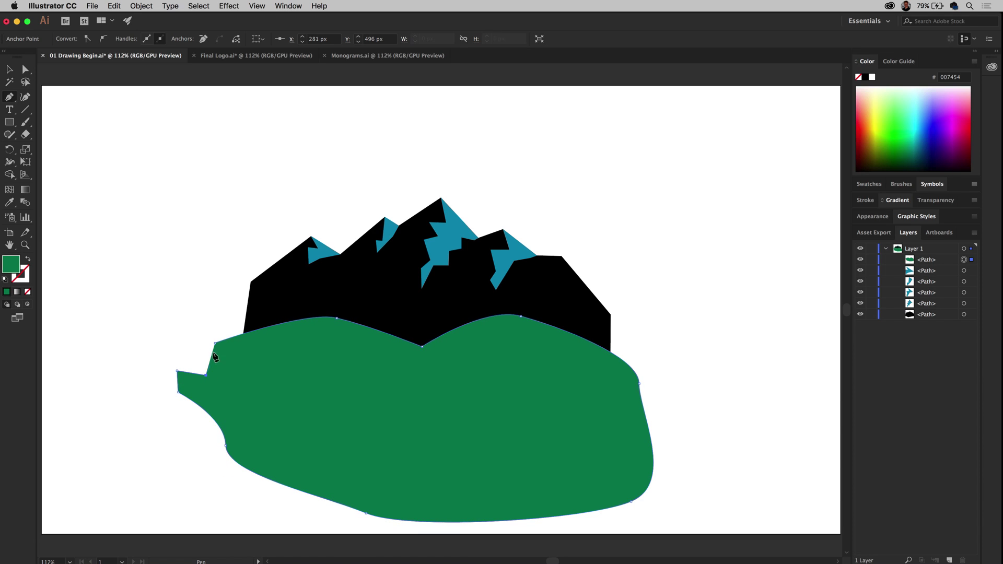
left_click(205, 374)
left_click(215, 343)
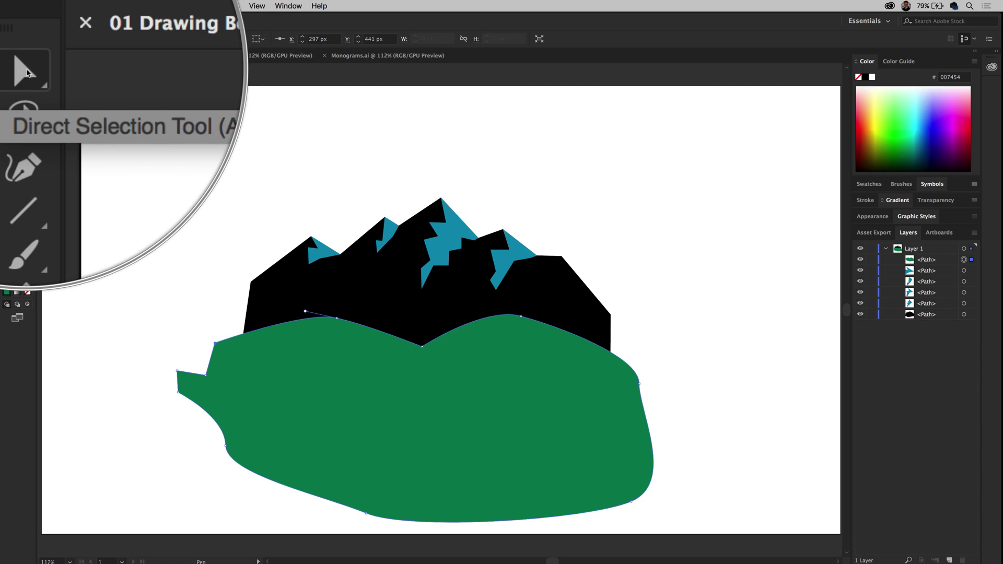
- Reshape the hill by nudging the left crest and valley anchors, lowering the right crest, and adjusting the upper-left and lower-left curves
left_click(26, 70)
left_click(337, 318)
mouse_move(337, 319)
left_mouse_down()
mouse_move(327, 317)
mouse_move(342, 325)
left_mouse_up()
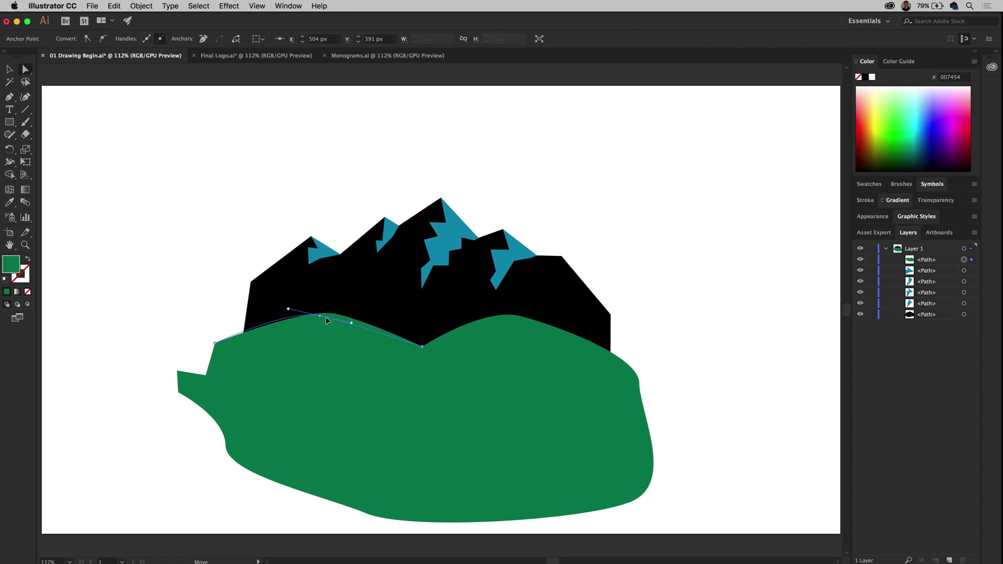
left_click_drag(422, 347, 416, 343)
left_click_drag(523, 317, 488, 324)
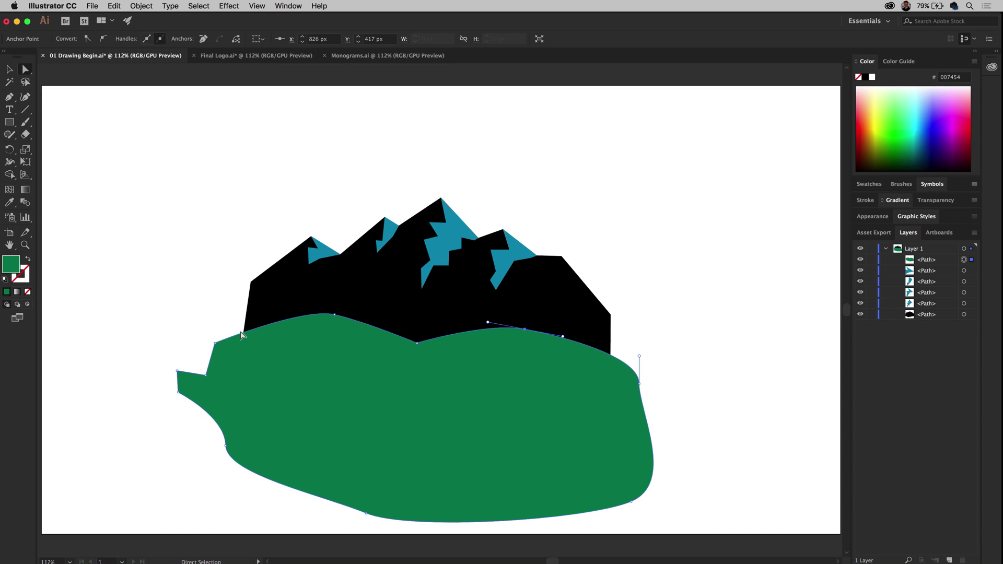
mouse_move(245, 335)
left_mouse_down()
mouse_move(261, 318)
mouse_move(230, 339)
mouse_move(259, 342)
mouse_move(245, 331)
left_mouse_up()
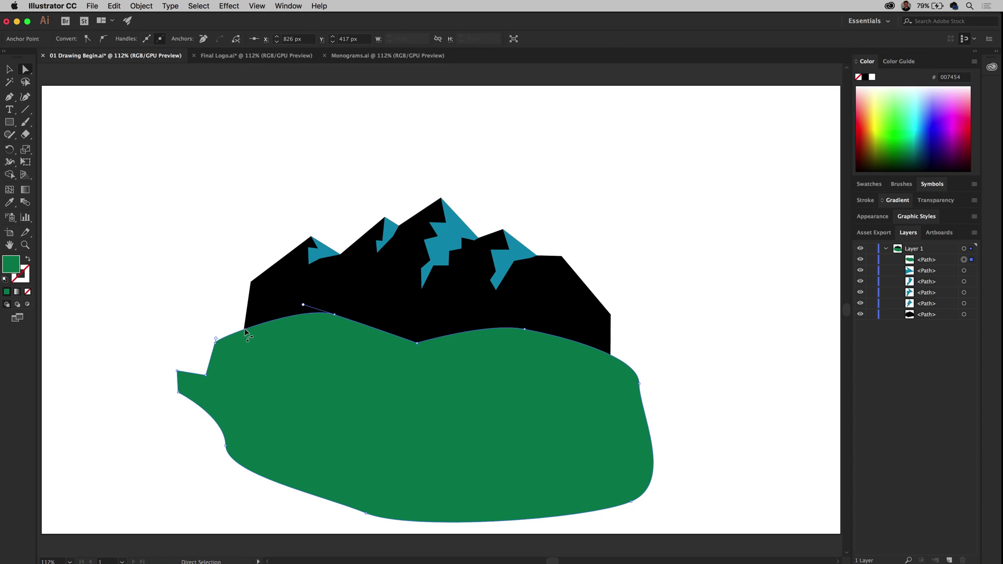
left_click(263, 466)
left_click_drag(263, 465, 256, 478)
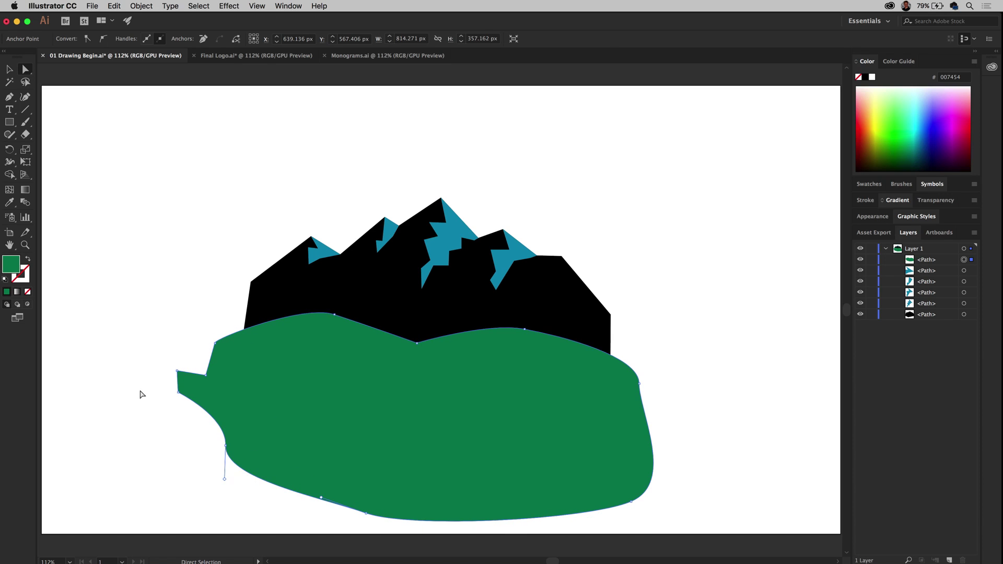
- Try deleting the lower anchor point of the spike on the hill's left side, and undo the deletion
left_click(178, 392)
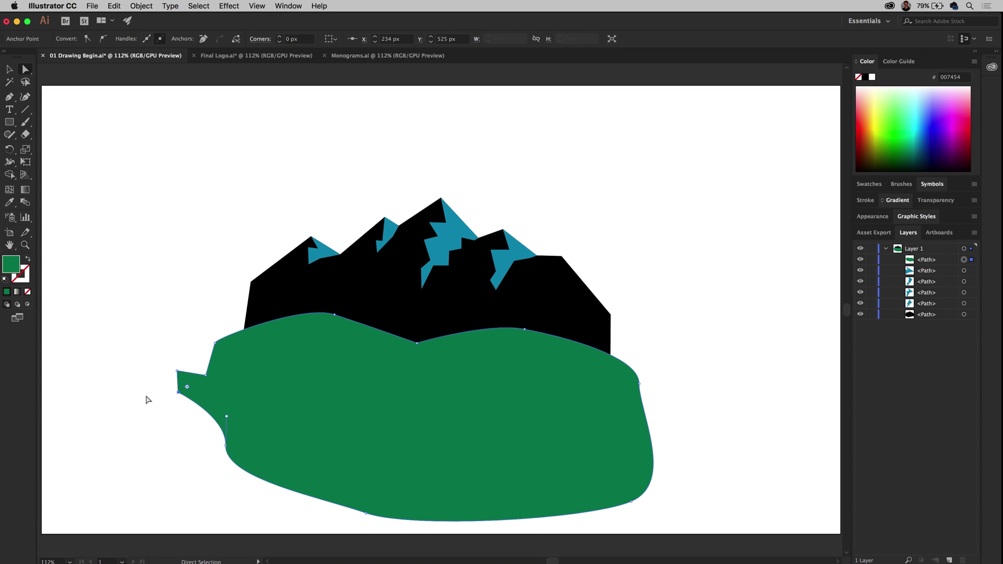
key("Delete")
key("super+z")
- Remove the two outer anchor points of the hill's left spike with the Delete Anchor Point tool
left_click(8, 98)
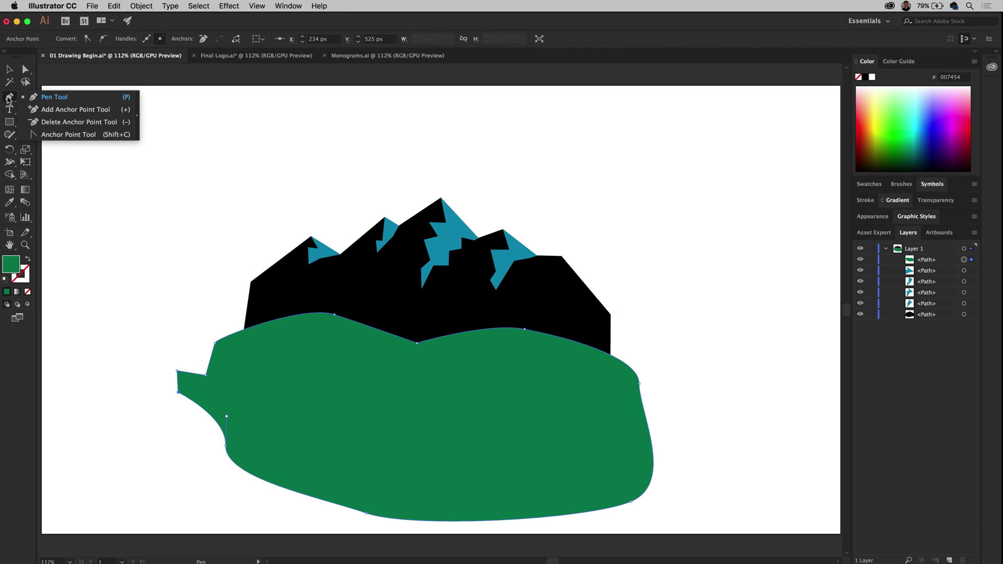
left_click(92, 127)
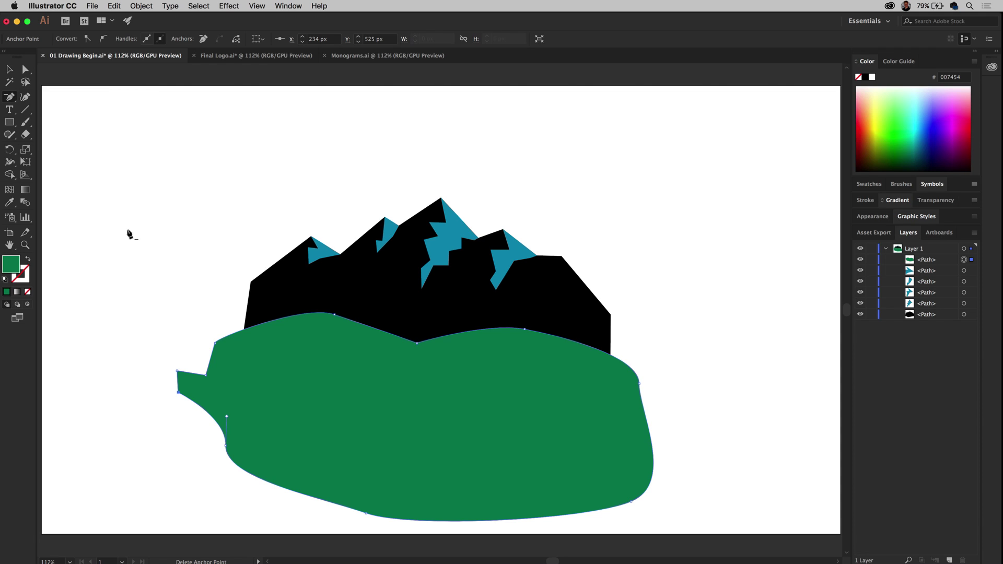
left_click(178, 392)
left_click(179, 372)
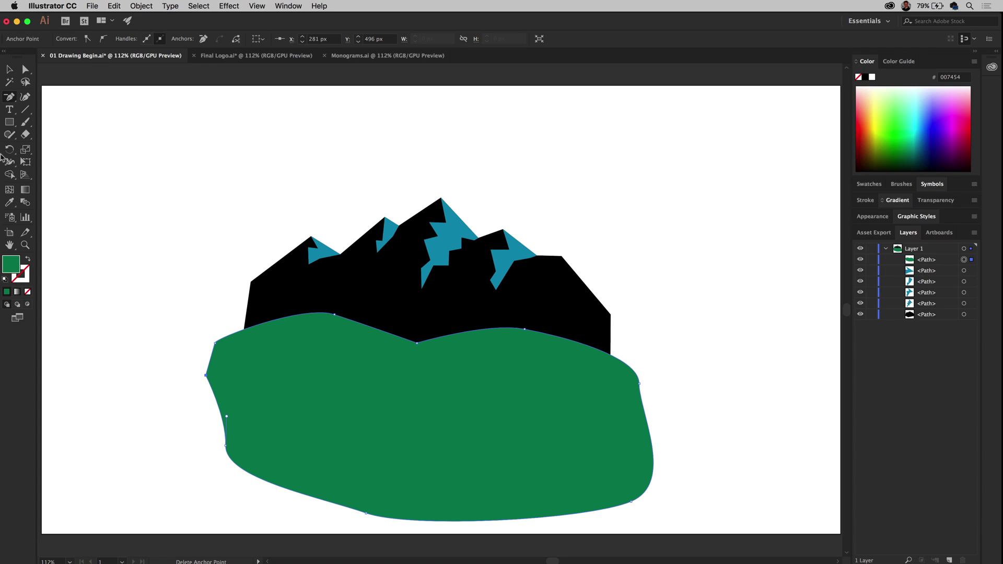
- Smooth the hill's lower-left anchor and convert its bottom anchor to a corner with the Anchor Point tool, and deselect the hill
left_click(8, 99)
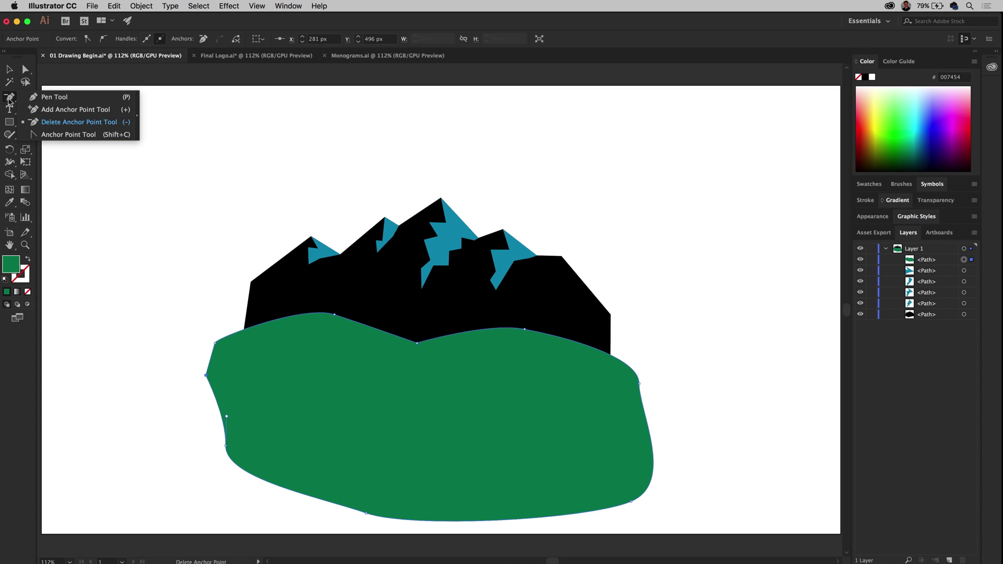
left_click(71, 136)
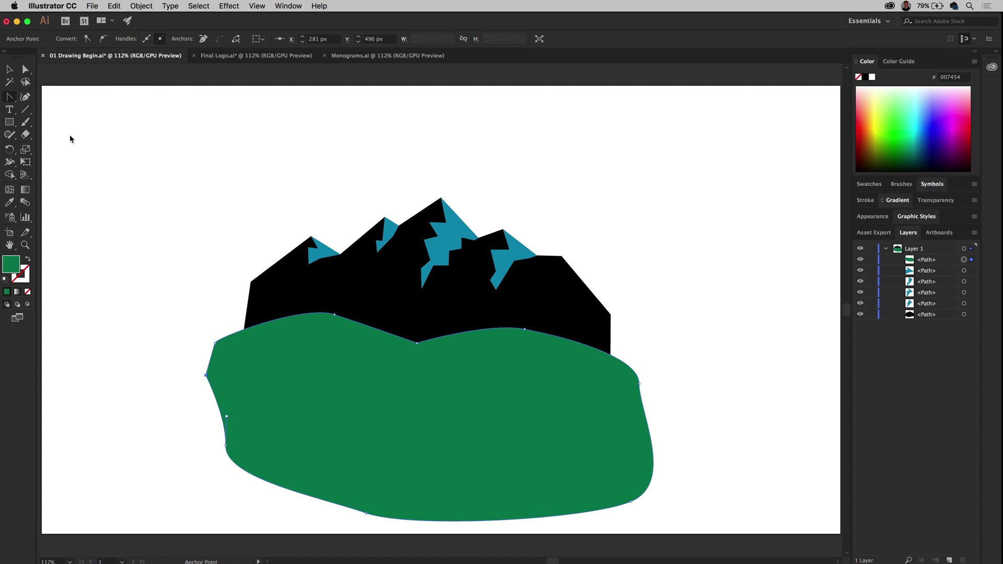
left_click(225, 446)
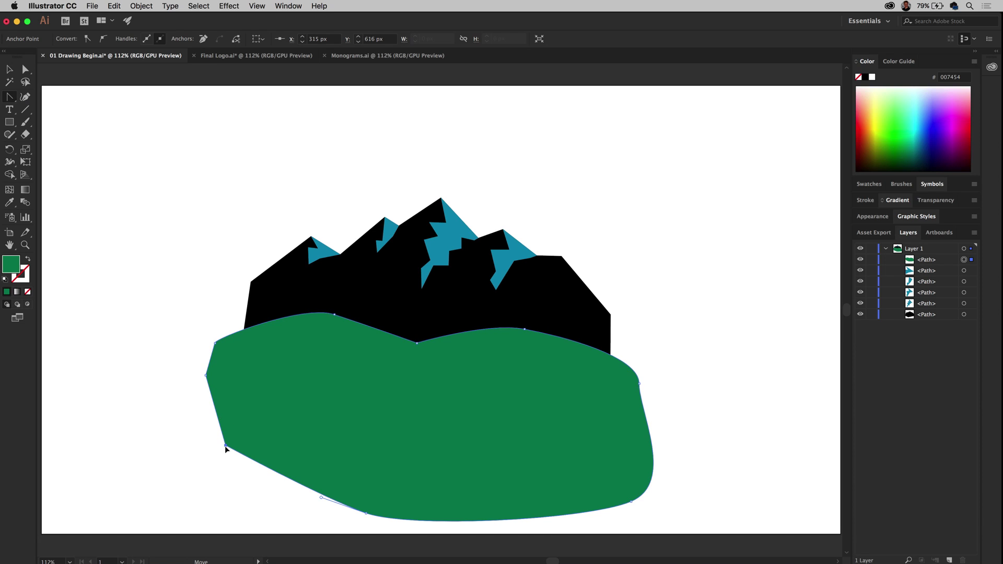
left_click_drag(225, 447, 210, 420)
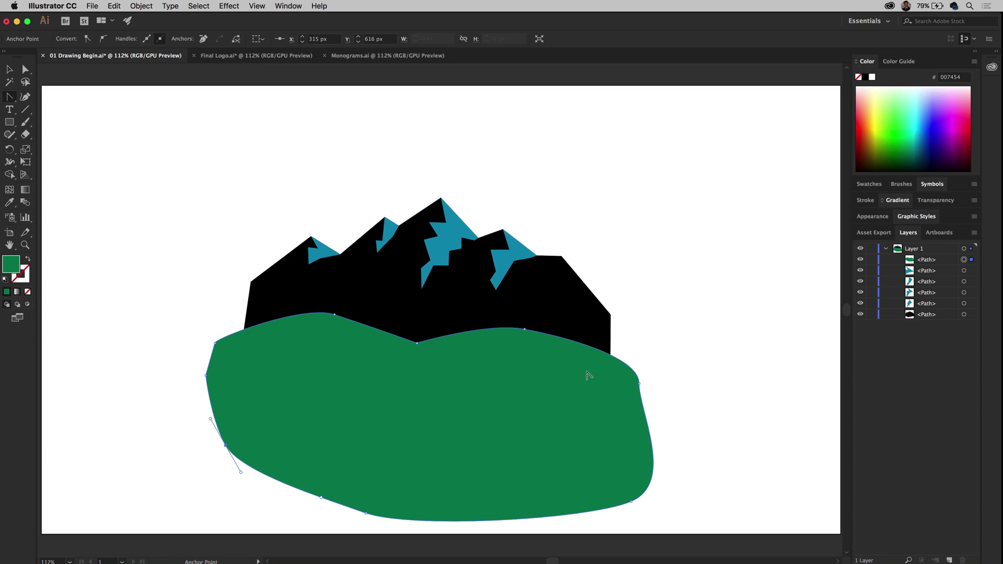
left_click(366, 513)
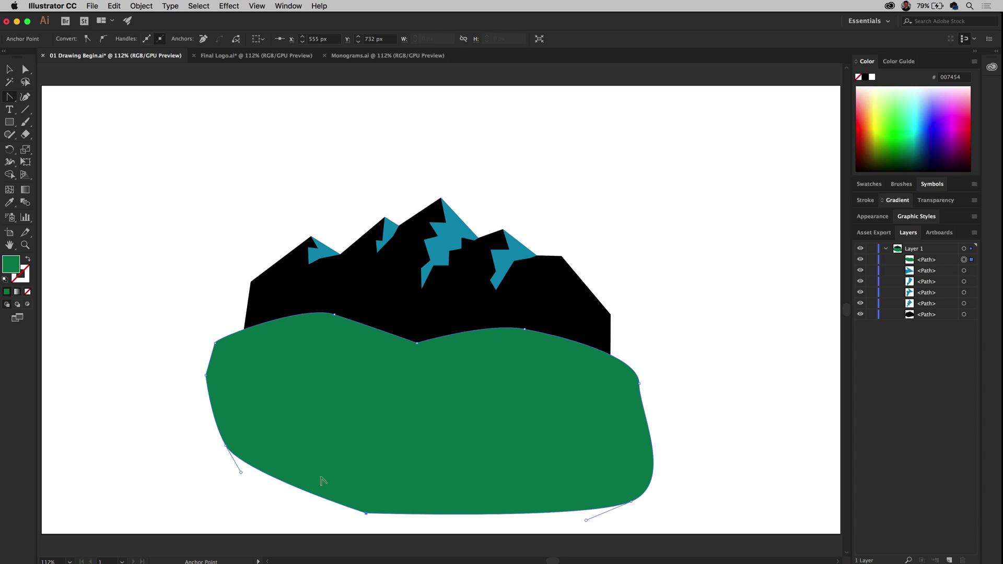
left_click(9, 69)
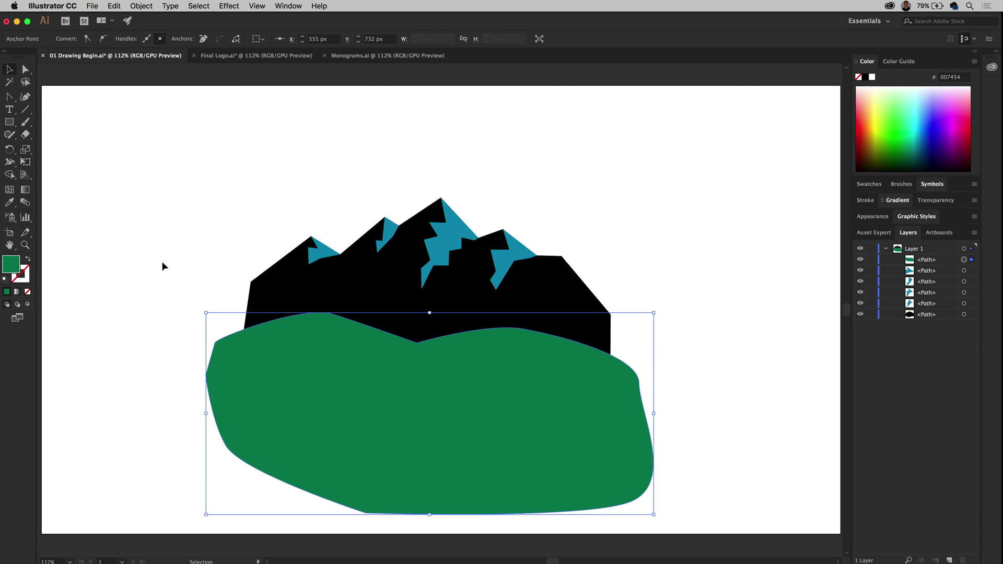
left_click(185, 275)
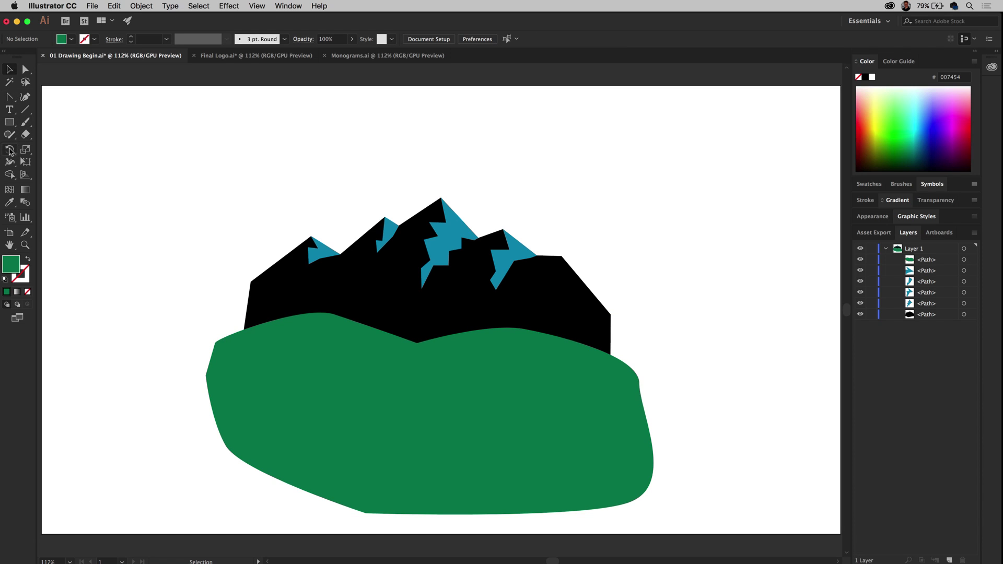
- Set the Pen's fill to light green (00A888), draw a closed curved highlight below the left crest's right slope, and deselect it
left_click_drag(9, 97, 52, 100)
left_click_drag(912, 145, 912, 139)
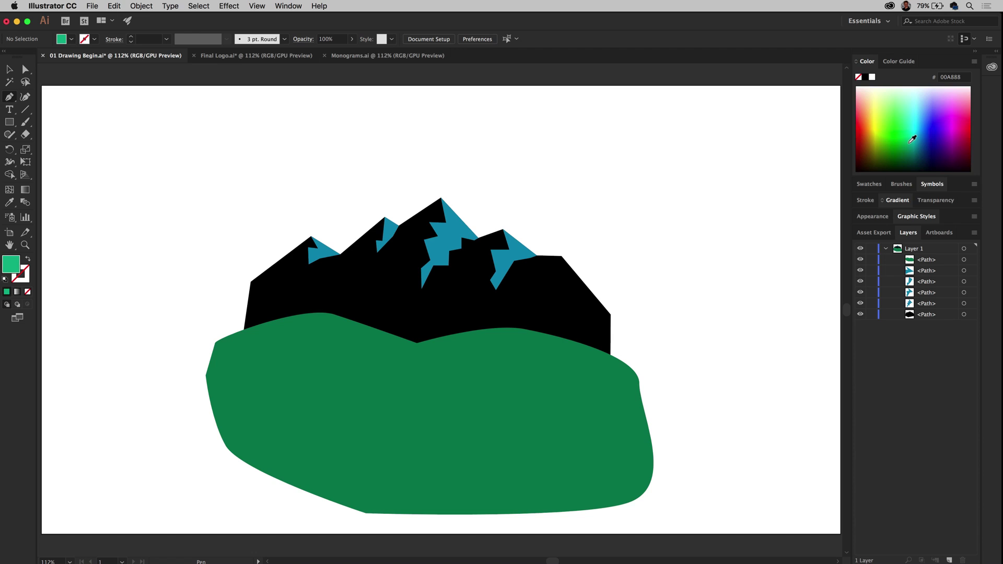
left_click(335, 314)
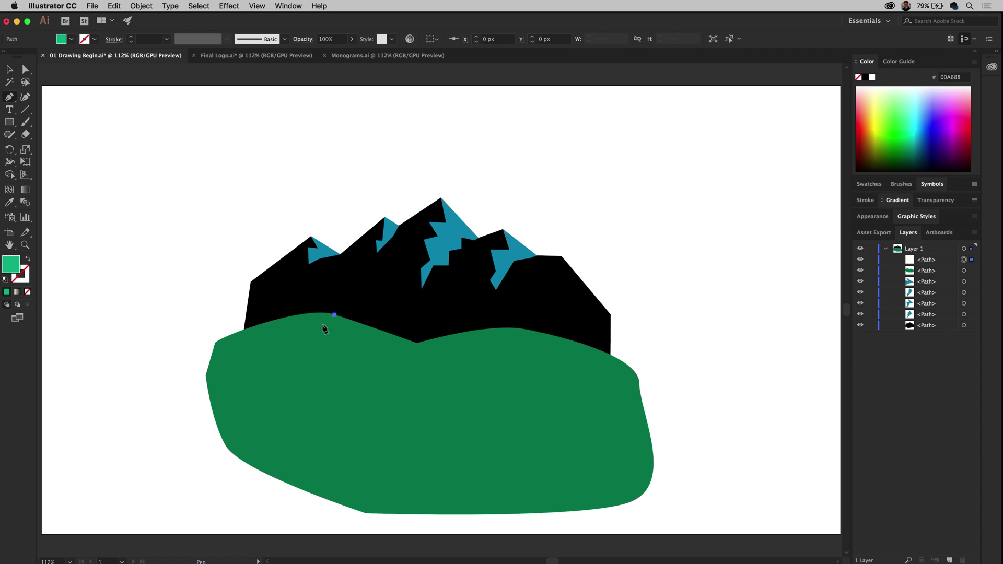
left_click_drag(297, 374, 299, 377)
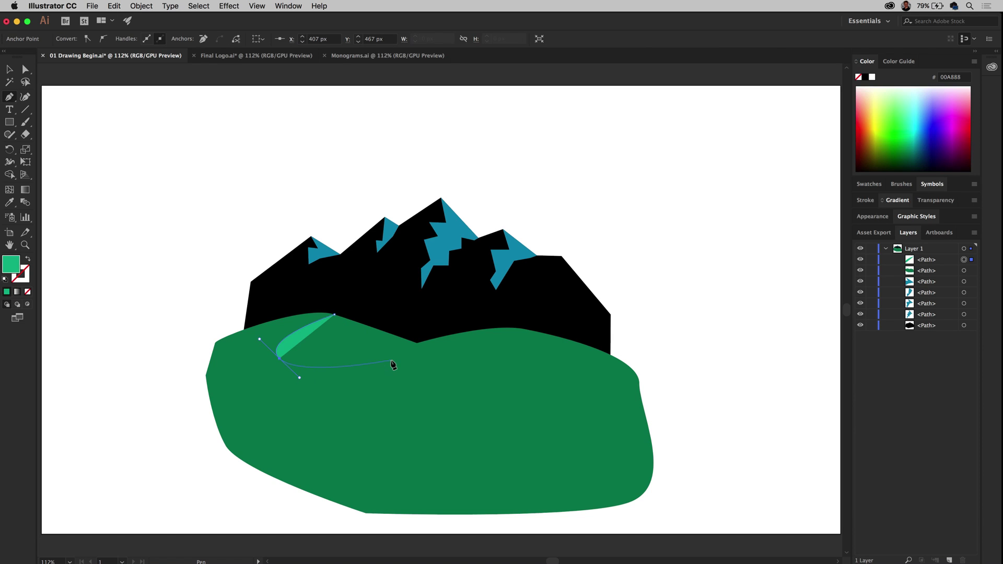
left_click_drag(411, 353, 421, 338)
left_click(335, 315)
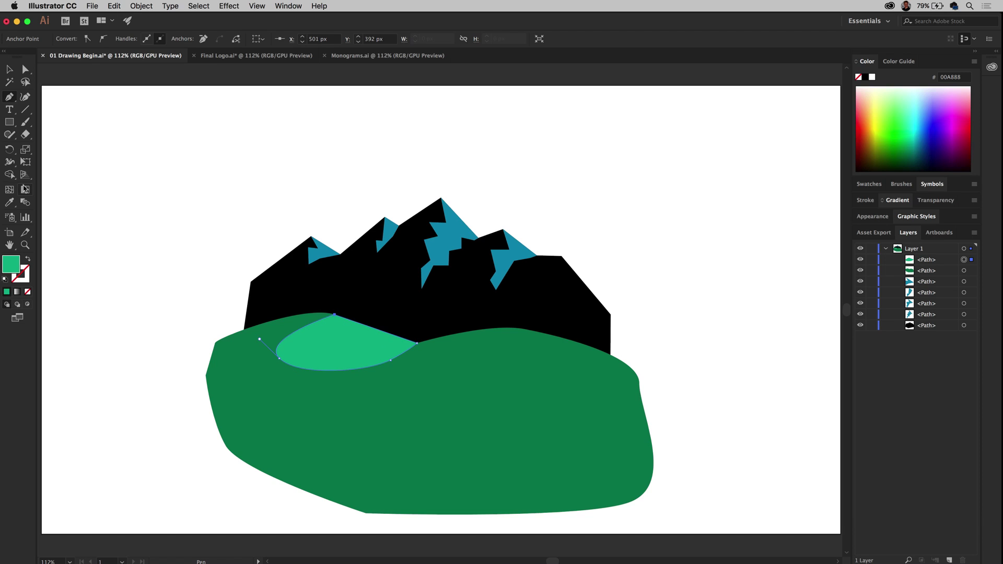
left_click(10, 69)
left_click(150, 196)
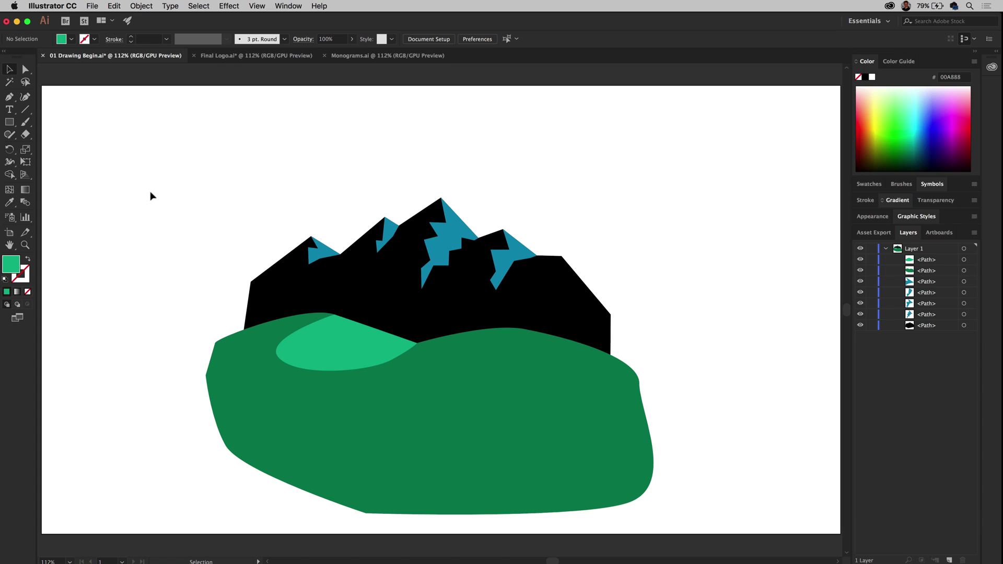
- Adjust the light green highlight's two lower anchors and bottom curve to make it slimmer toward the valley, and deselect it
left_click(25, 70)
left_click(333, 371)
left_click(333, 371)
left_click_drag(392, 364, 365, 366)
left_click(279, 359)
left_click_drag(281, 359, 271, 362)
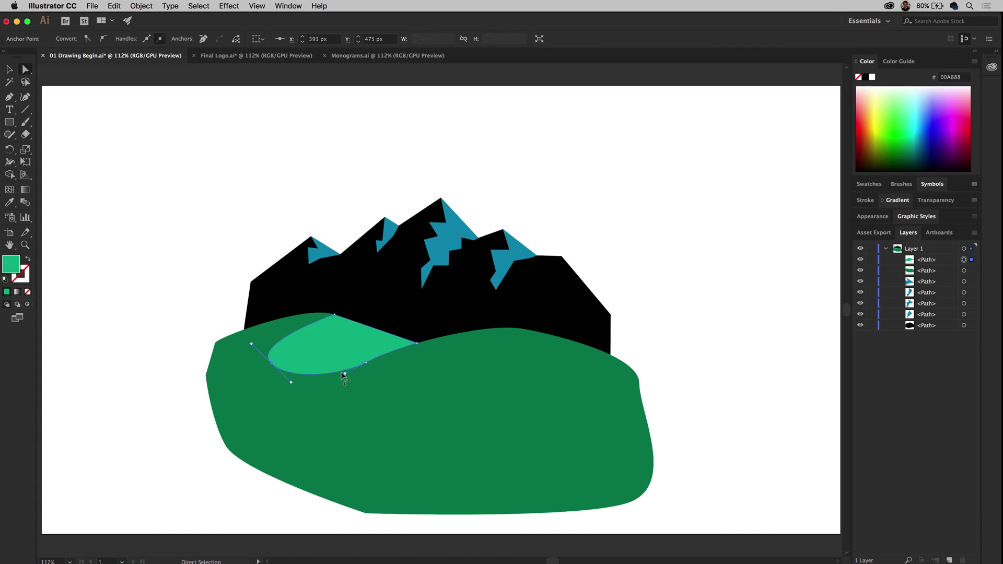
left_click(338, 370)
key("v")
left_click(148, 186)
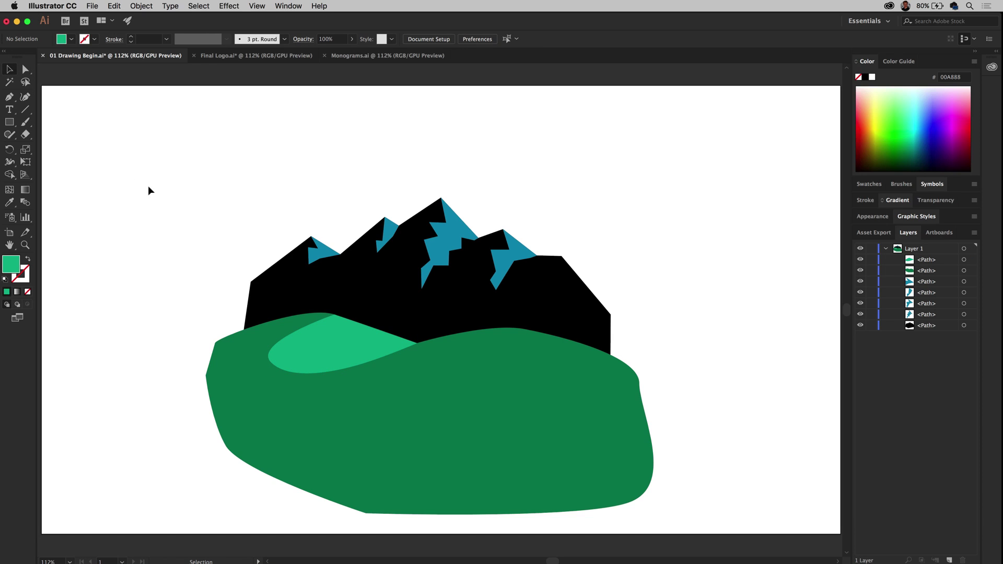
- Save the light green highlight's fill as a new RGB process color swatch and add it to the Nature library
left_click(315, 337)
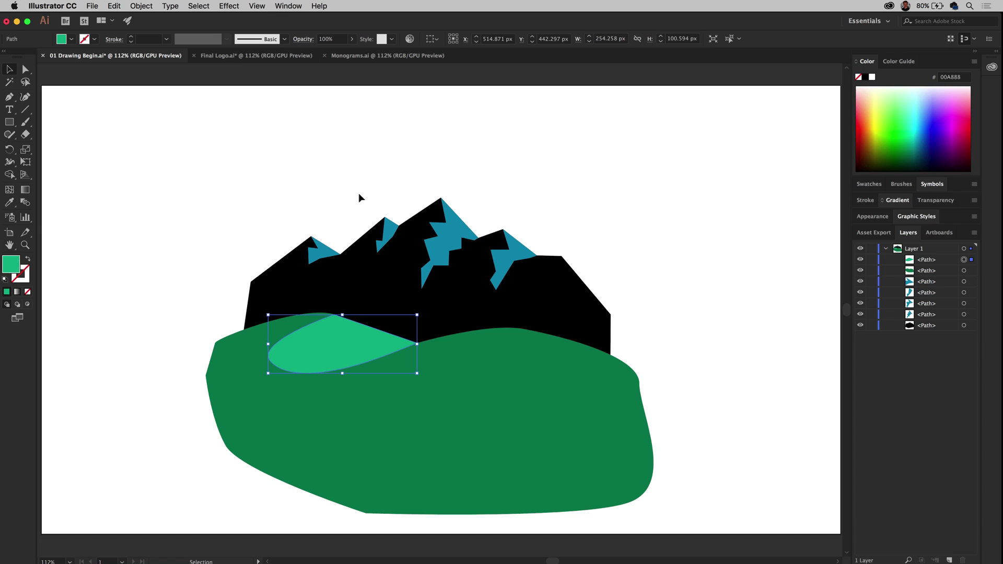
left_click(483, 177)
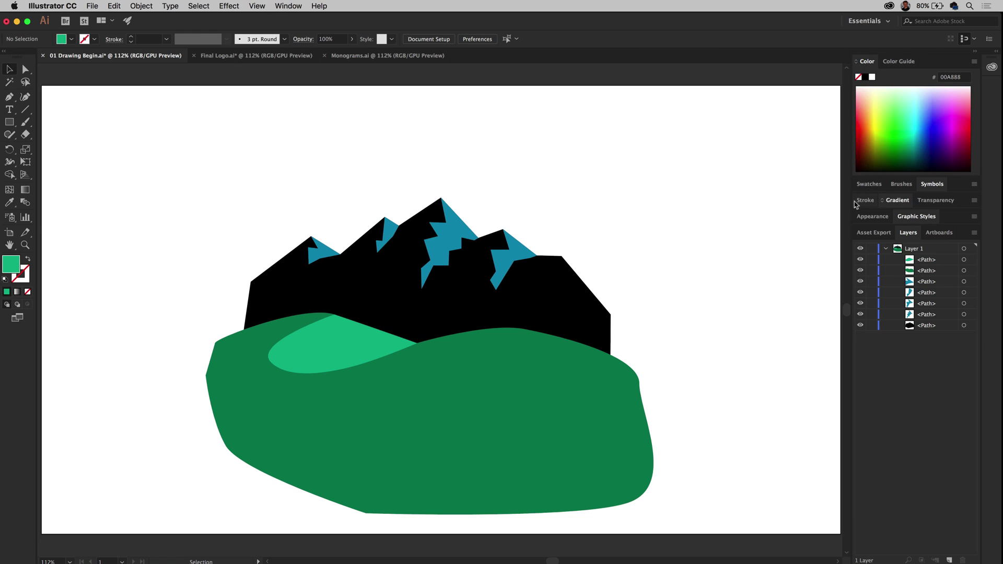
left_click(864, 186)
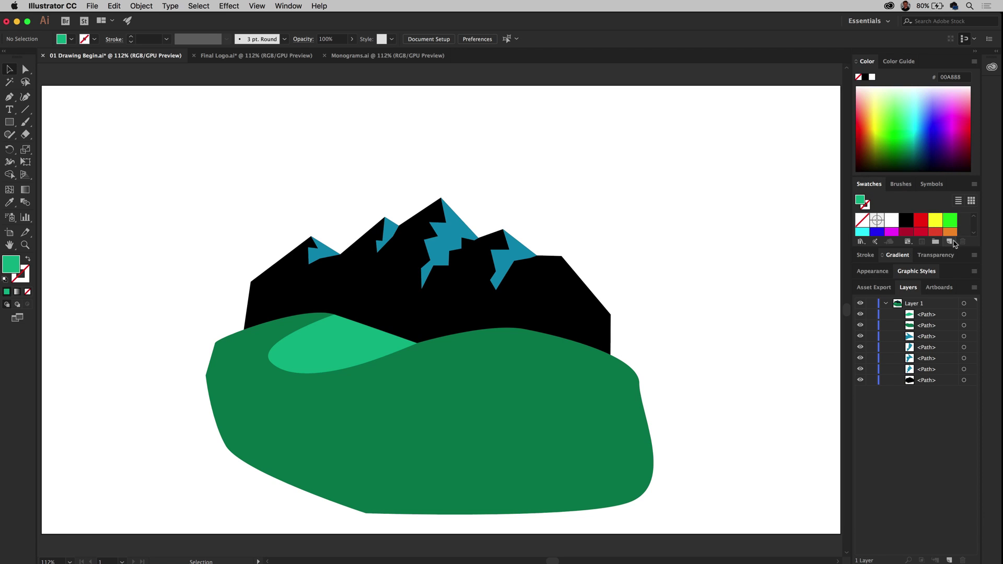
double_click(930, 62)
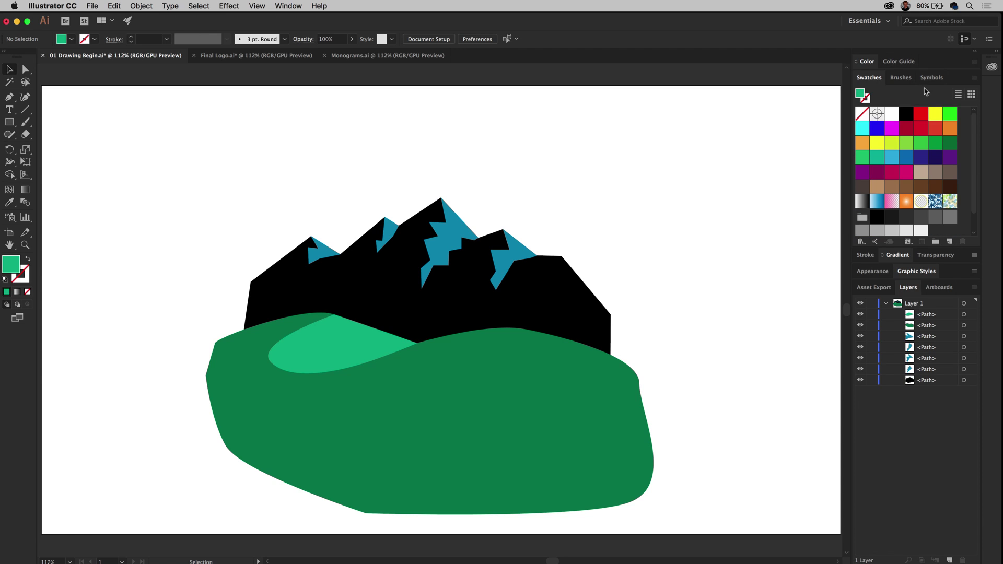
left_click(342, 334)
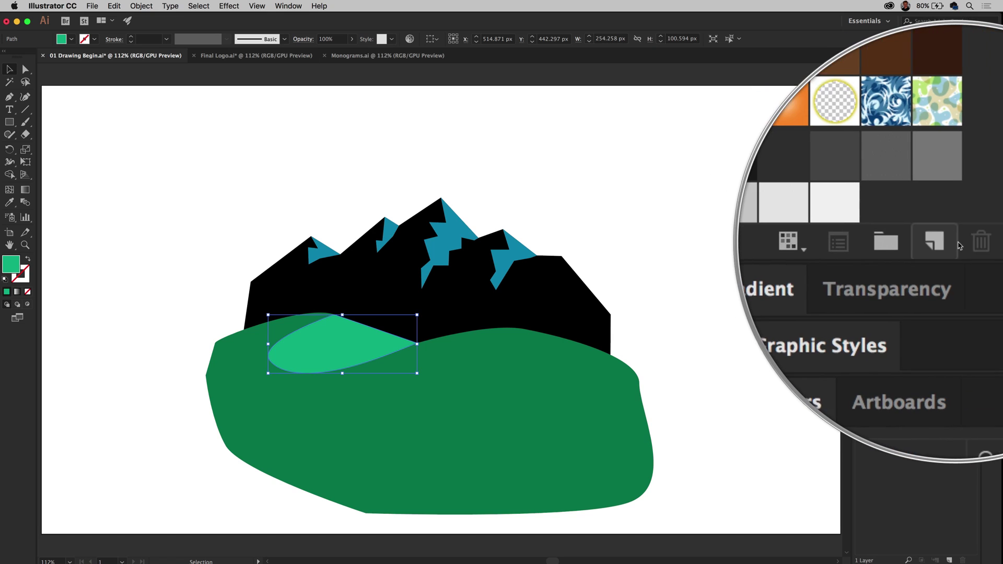
left_click(950, 243)
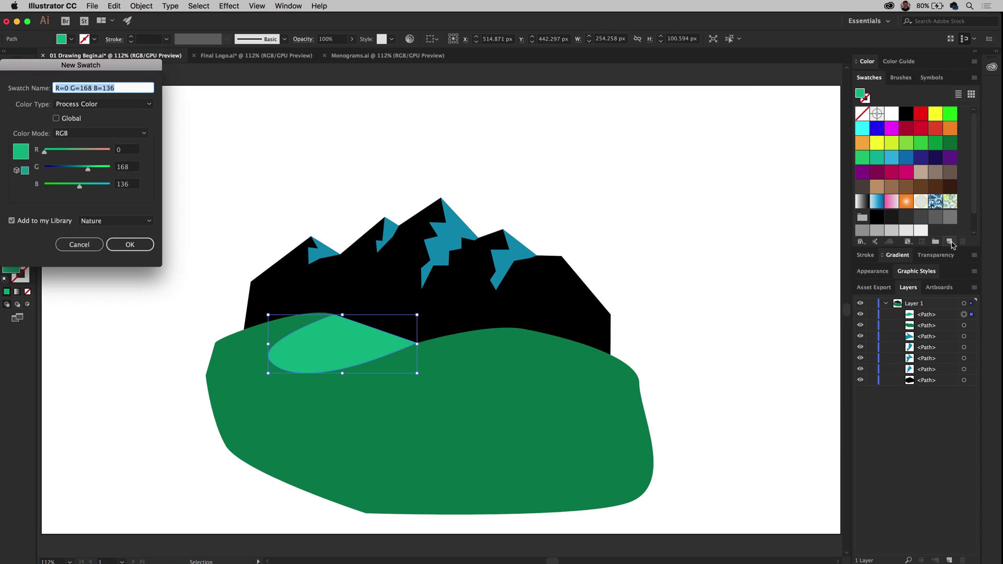
left_click_drag(135, 69, 686, 106)
left_click(682, 283)
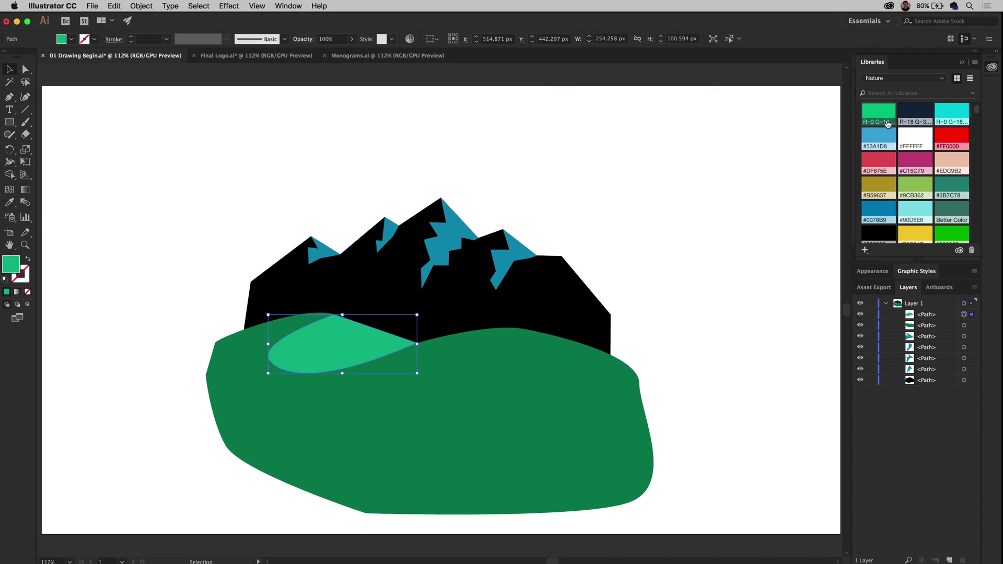
- Save the large hill's dark green fill as a new RGB process color swatch and add it to the Nature library
left_click(463, 413)
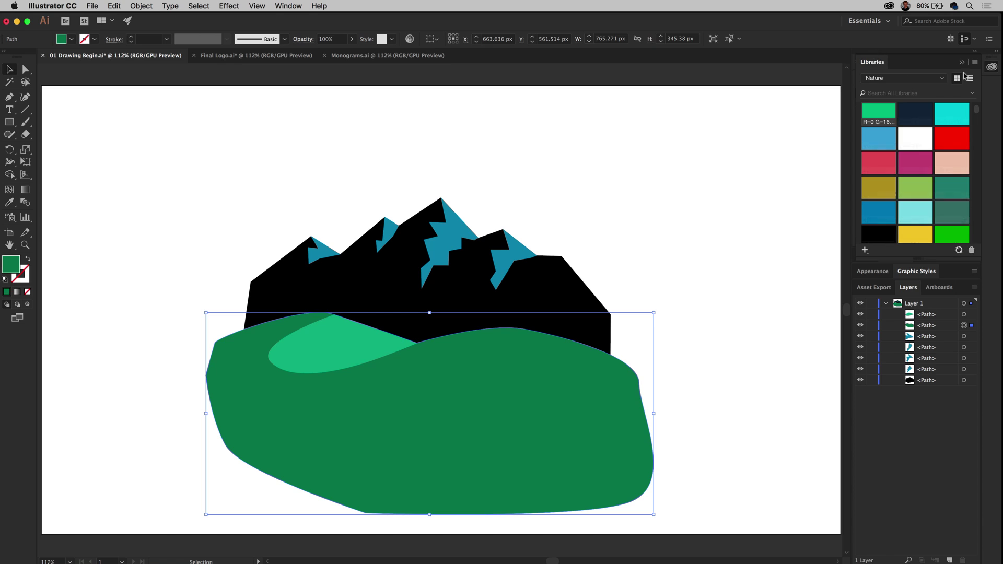
left_click(861, 219)
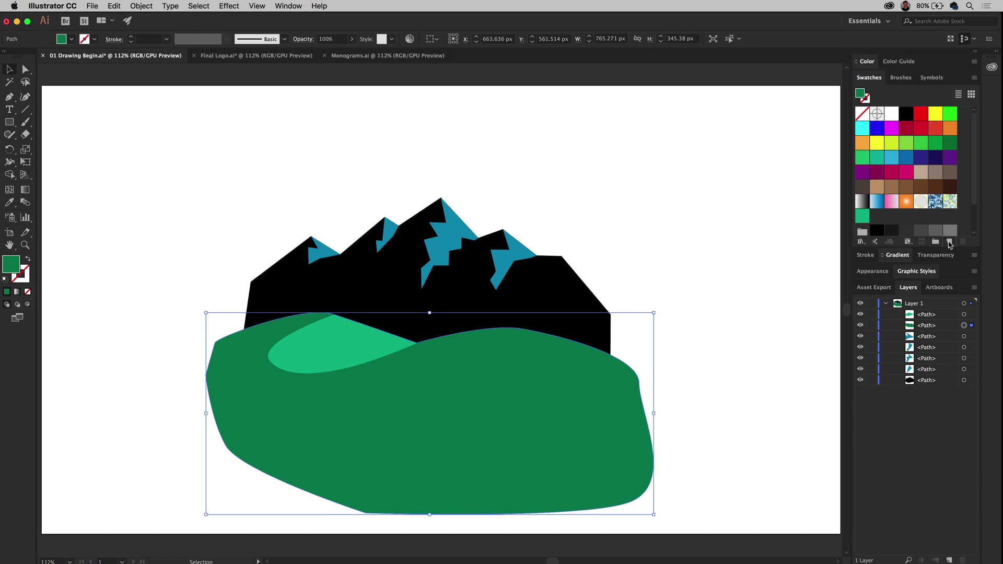
left_click(950, 243)
left_click(688, 286)
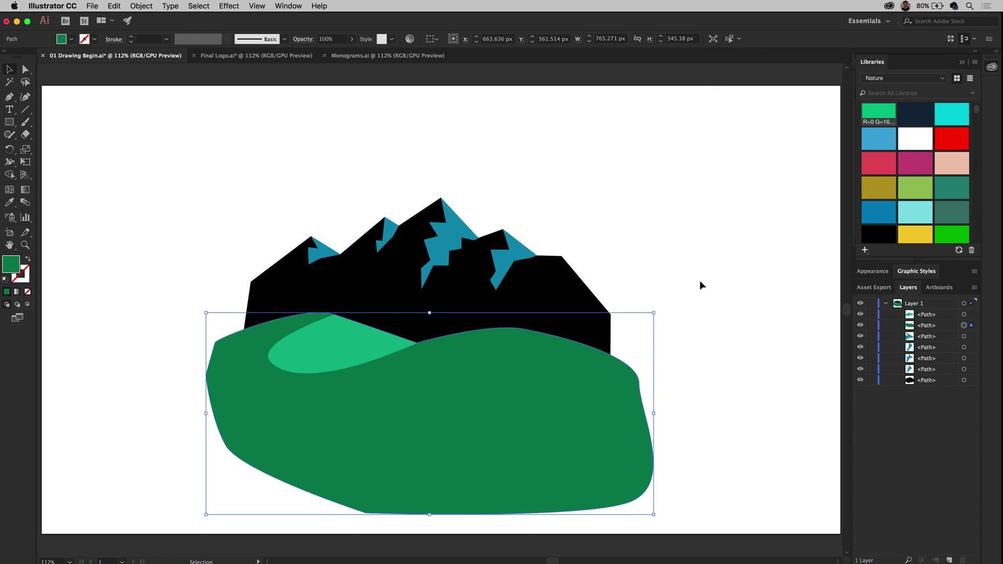
- Save the tallest peak's snow blue (R=0 G=136 B=181) as a new RGB process color swatch and add it to the Nature library
left_click(962, 63)
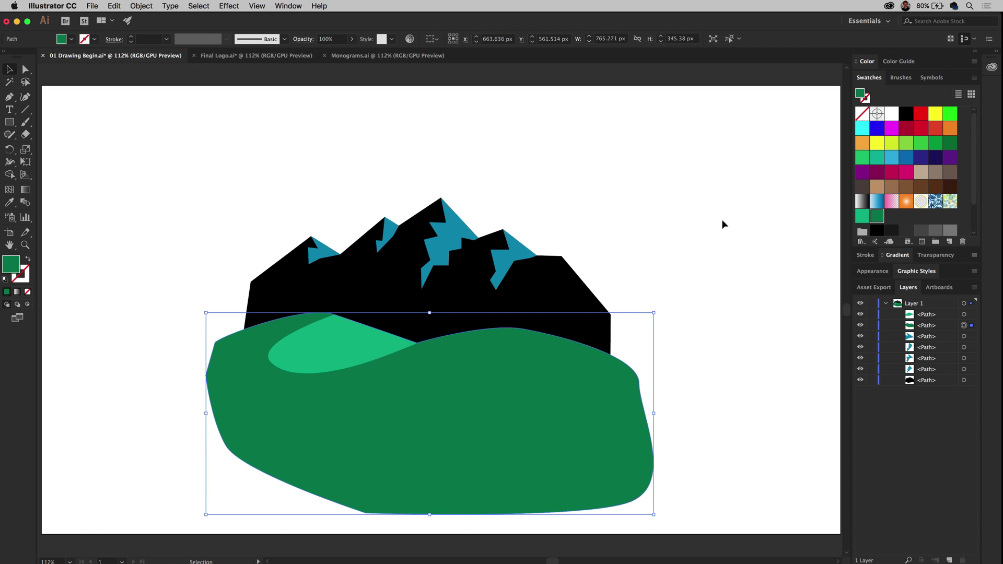
left_click(452, 234)
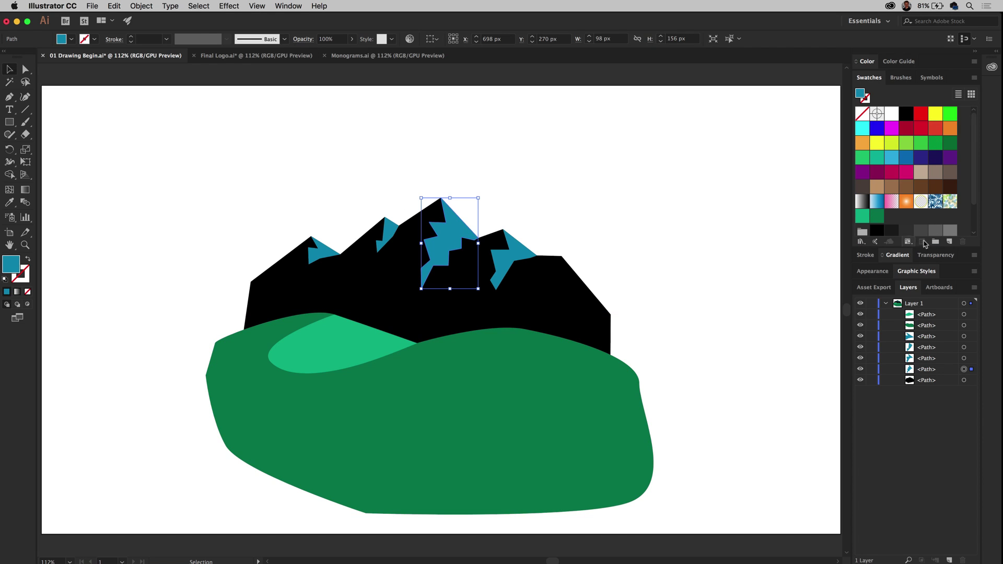
left_click(947, 242)
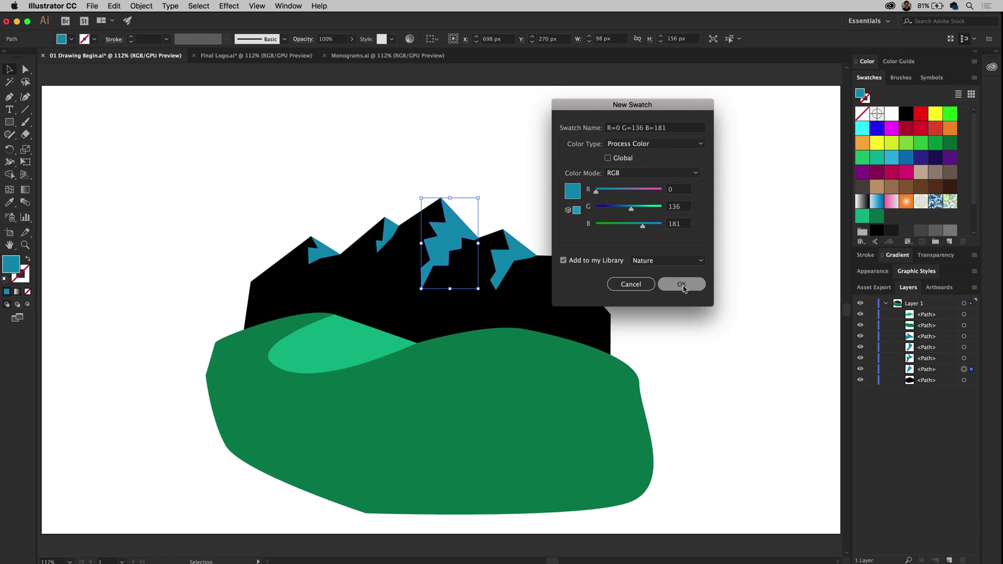
left_click(684, 286)
- Draw a blue rectangle about 692 by 488 px over the mountains and the hill's upper part, and undo its small move
left_click(11, 123)
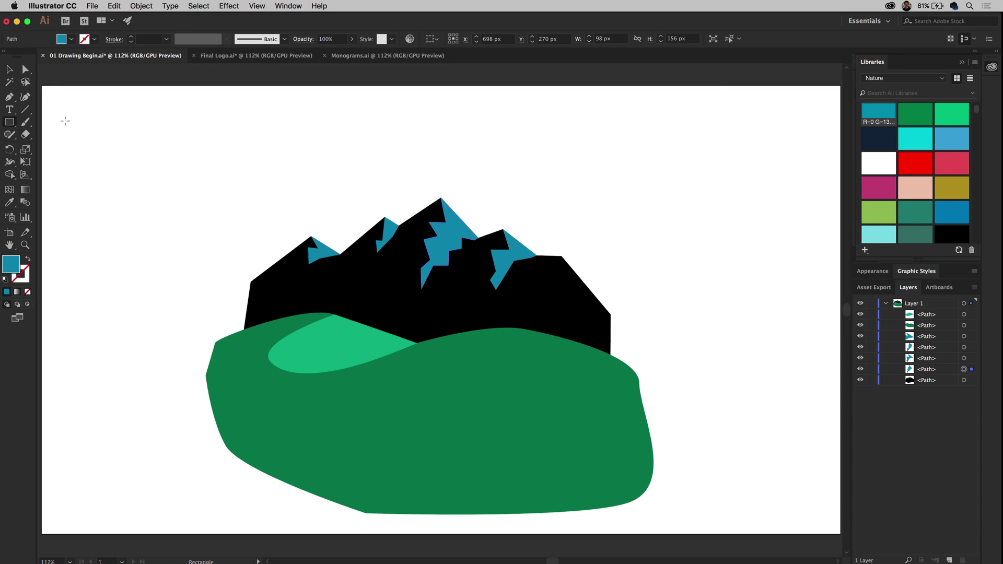
left_click_drag(217, 131, 622, 417)
left_click(10, 70)
left_click_drag(329, 241, 344, 239)
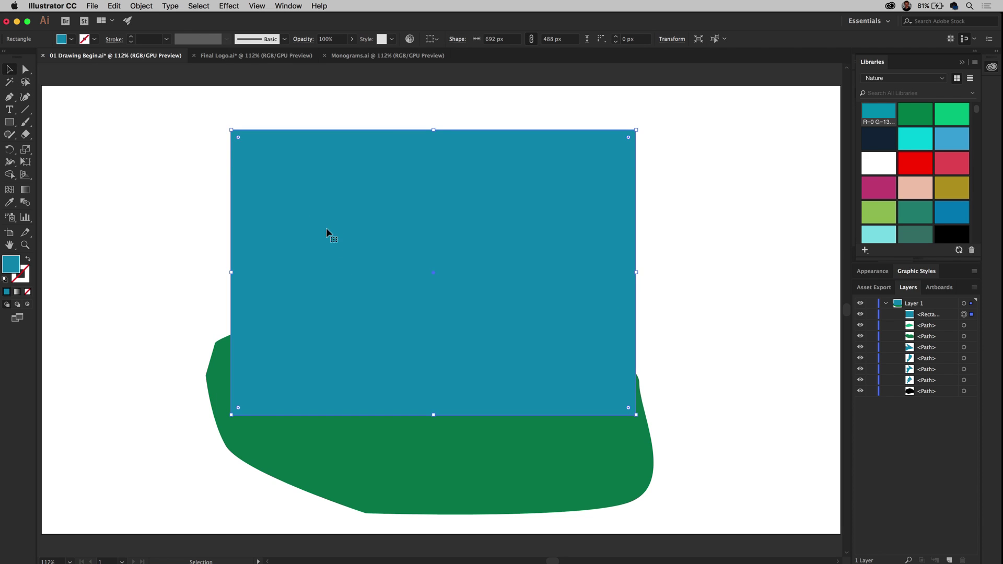
key("super+z")
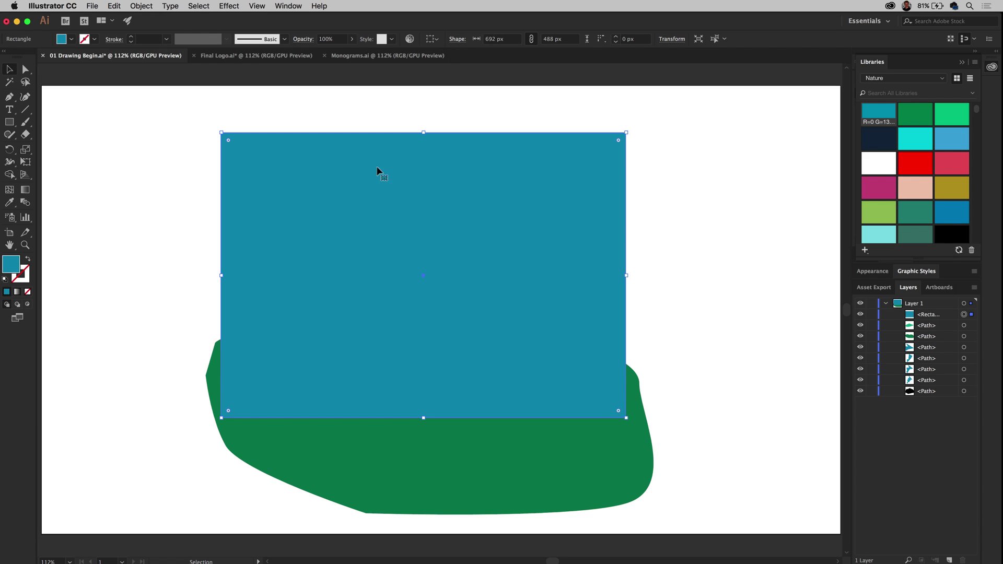
- Send the blue rectangle to the back, behind the mountains and the hill
right_click(432, 167)
mouse_move(481, 326)
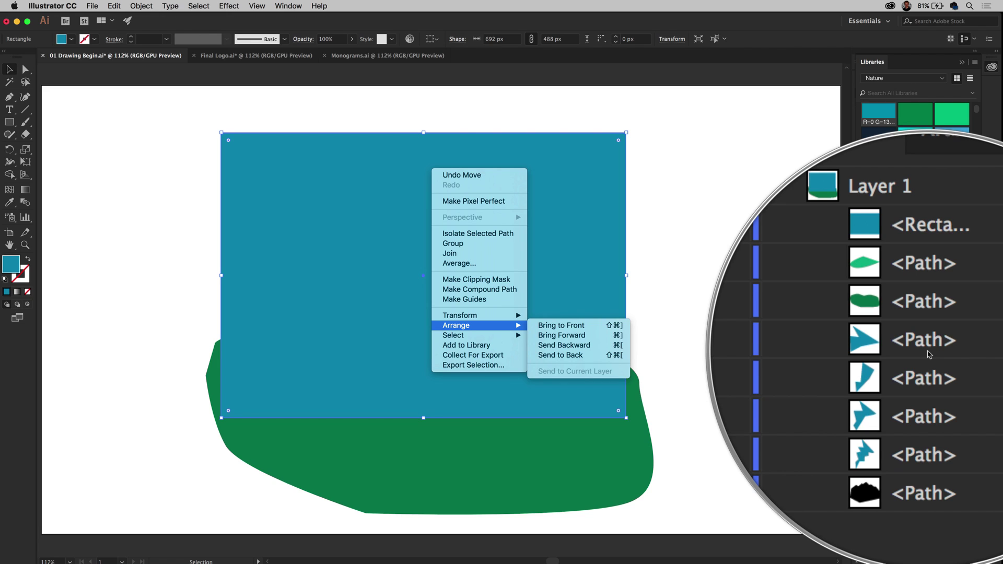
left_click(598, 355)
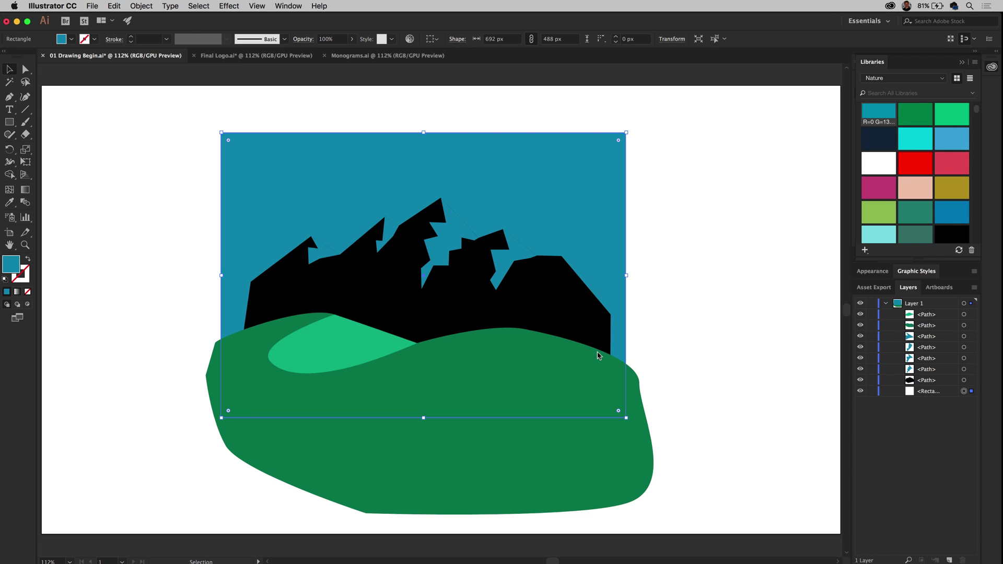
- Change the background rectangle's fill to dark teal (034F60)
left_click(939, 393)
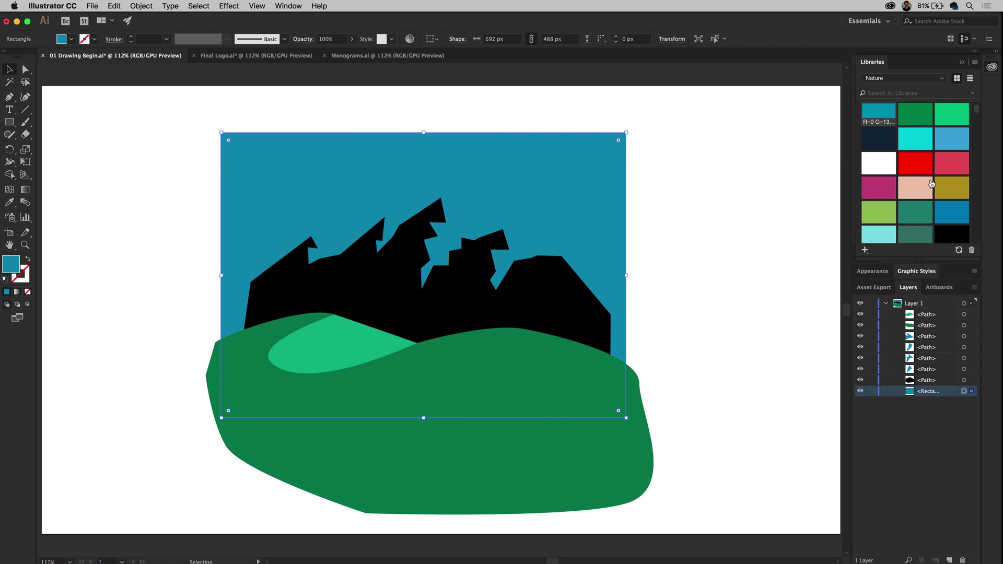
double_click(10, 264)
left_click_drag(140, 156, 139, 157)
key("Return")
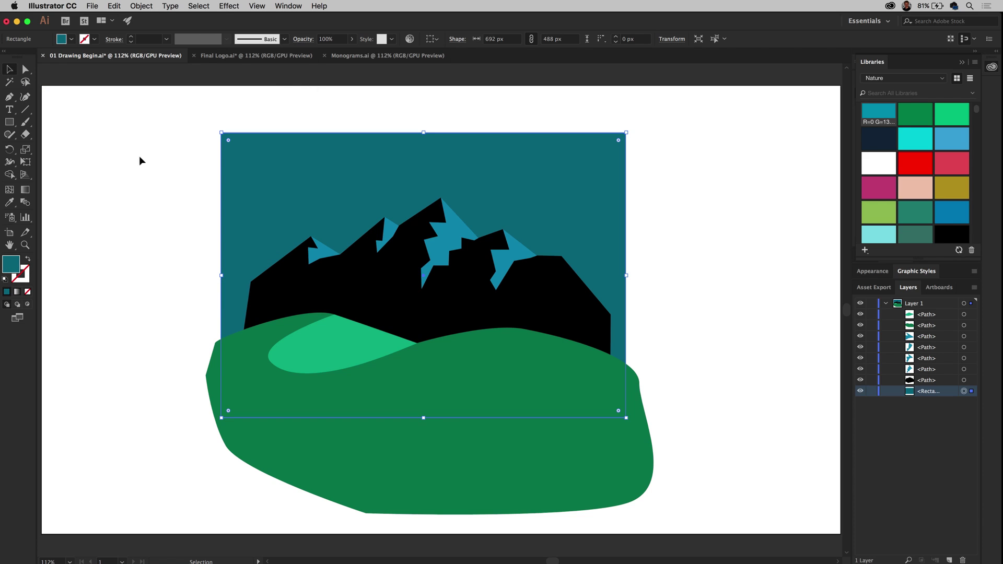
double_click(13, 266)
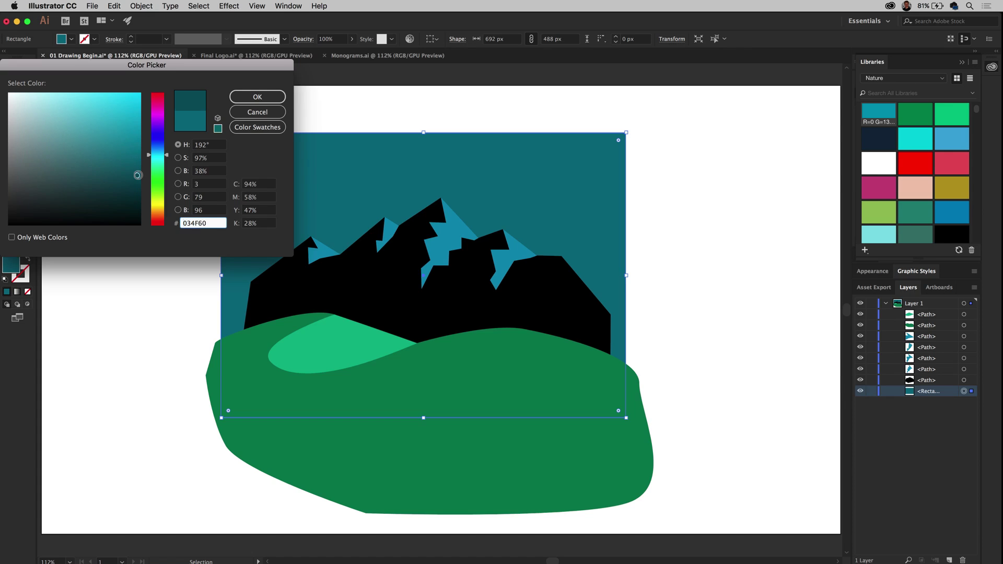
left_click(256, 96)
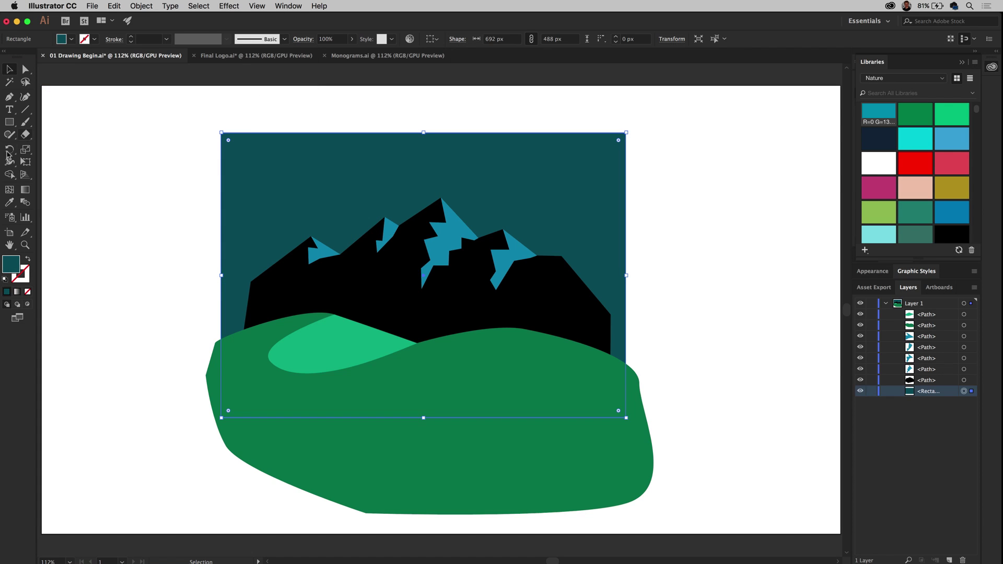
- Draw a circle about 92 px wide between the two right peaks and fill it with the snow blue using the Eyedropper
left_click_drag(10, 125, 62, 149)
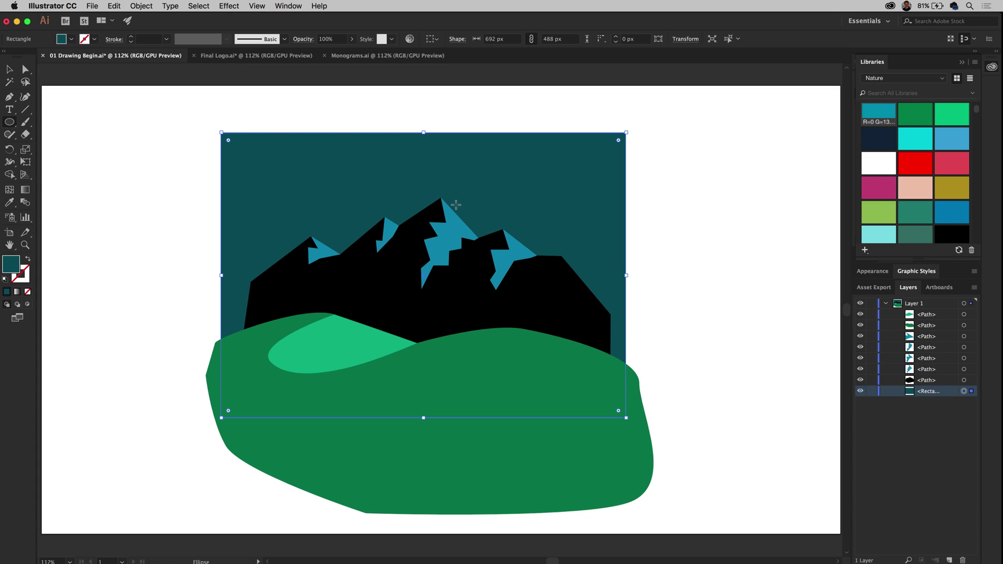
left_click_drag(456, 205, 505, 259)
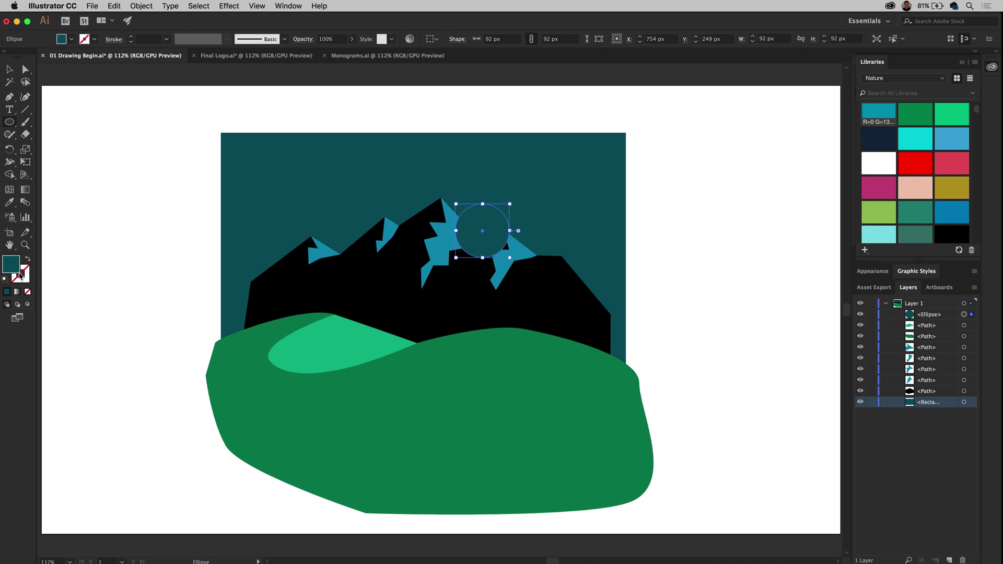
left_click(9, 203)
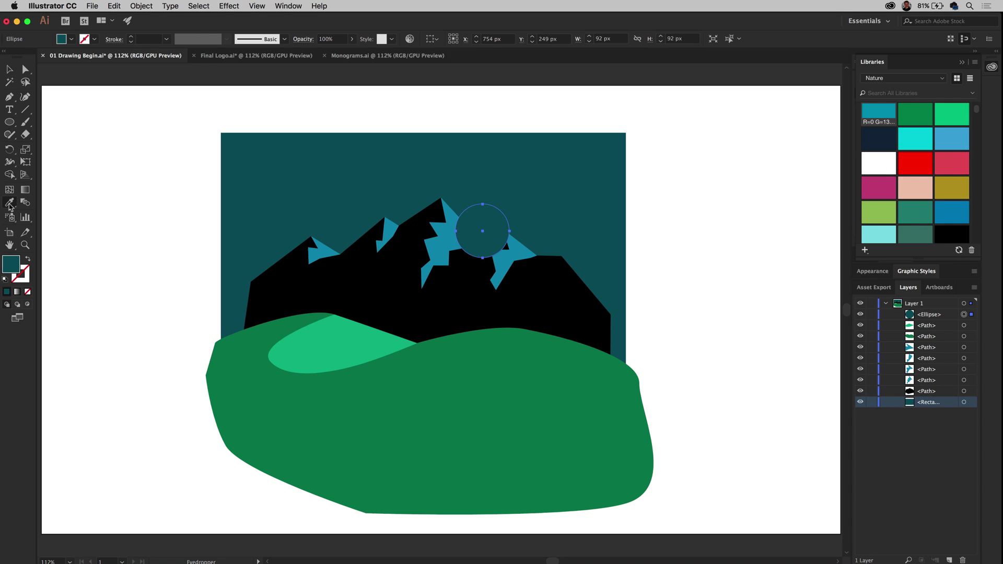
left_click(442, 242)
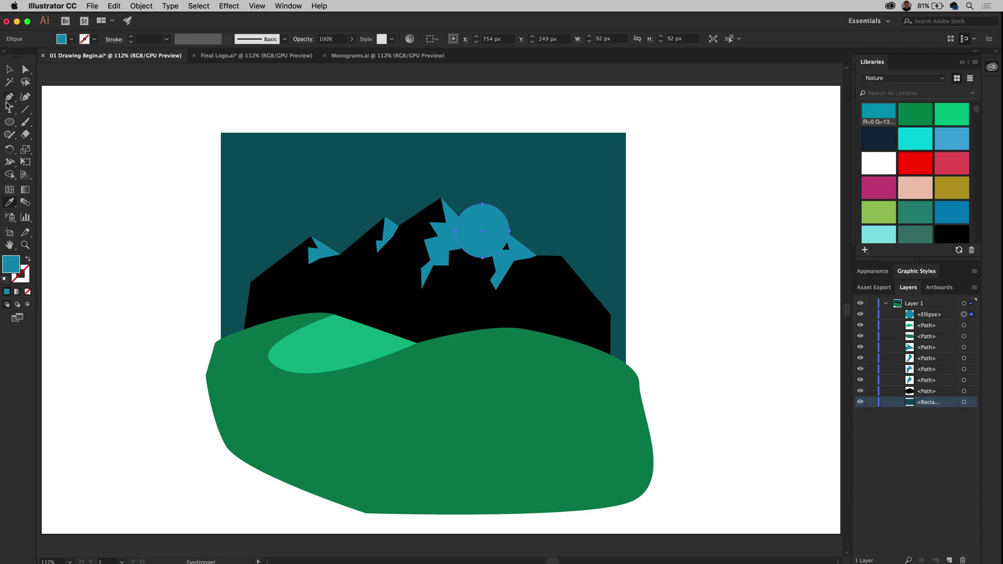
- Lighten the circle's fill to a bright cyan blue
double_click(11, 265)
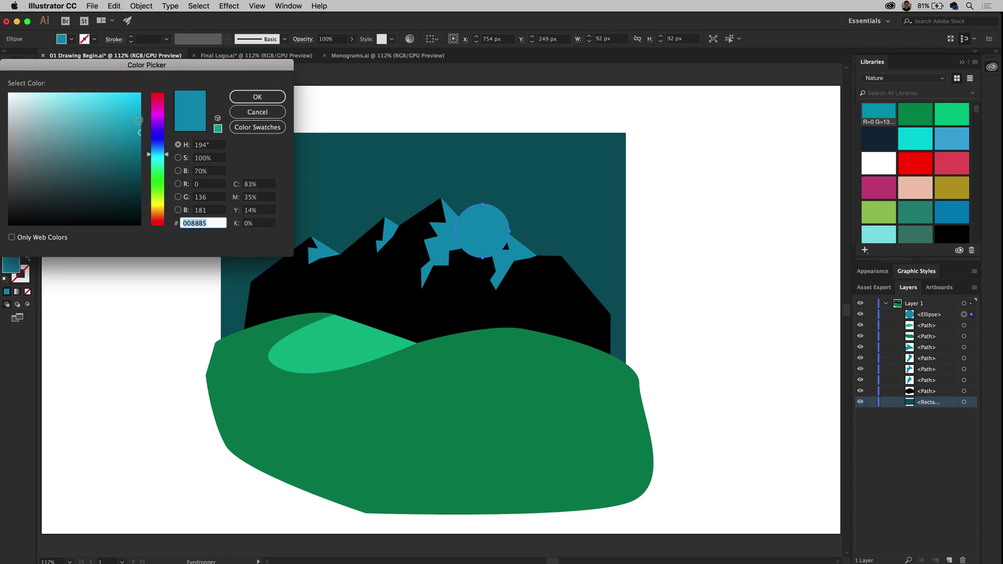
left_click(124, 109)
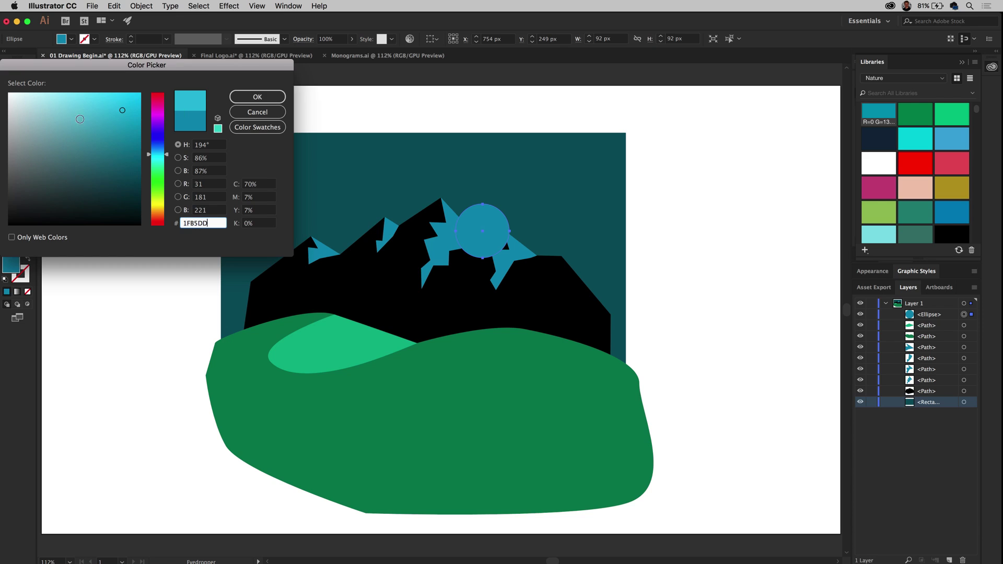
left_click(113, 106)
left_click(243, 96)
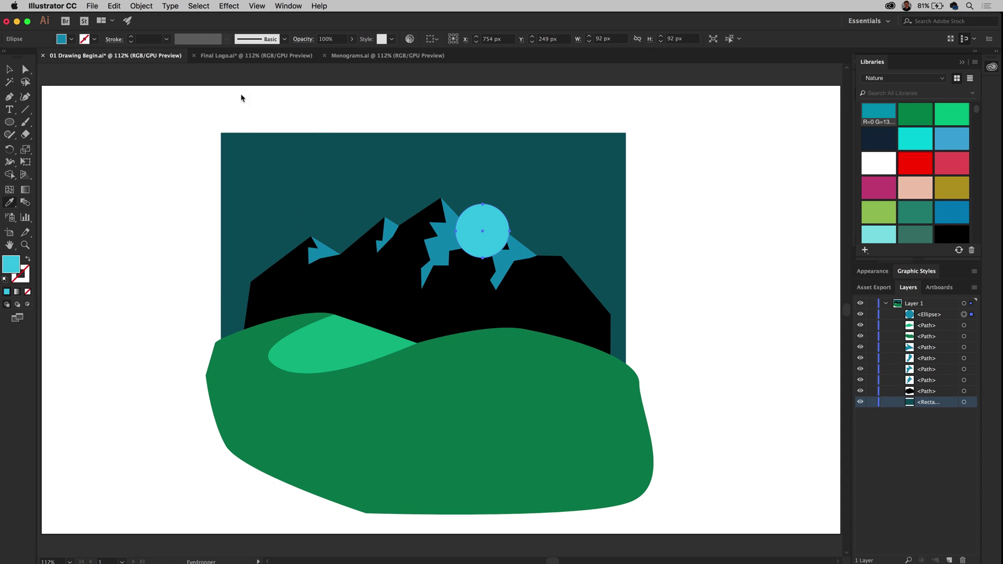
- Move the circle up beside the tallest peak, stack it behind the mountains just above the background rectangle, and deselect it
left_click(10, 69)
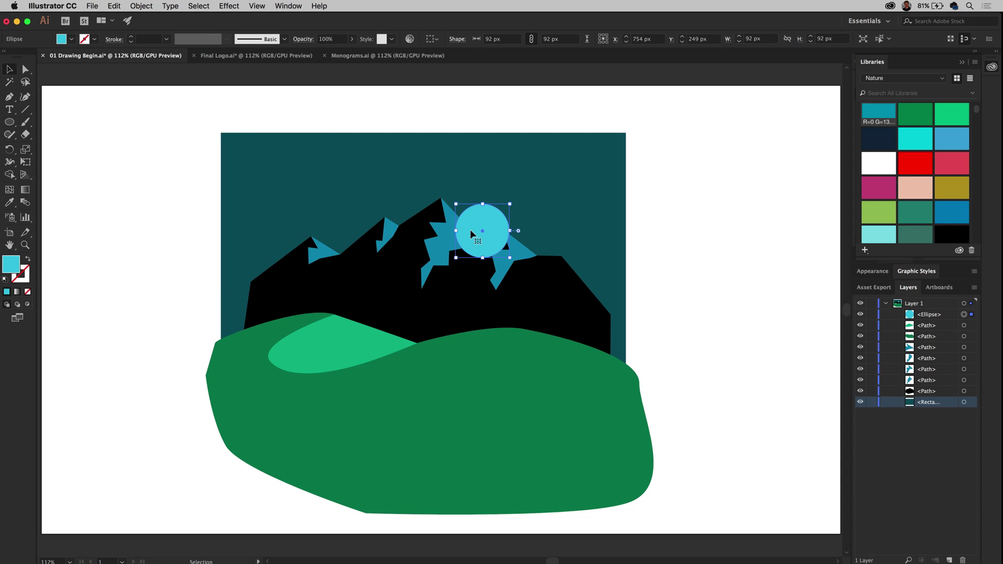
left_click_drag(474, 216, 476, 219)
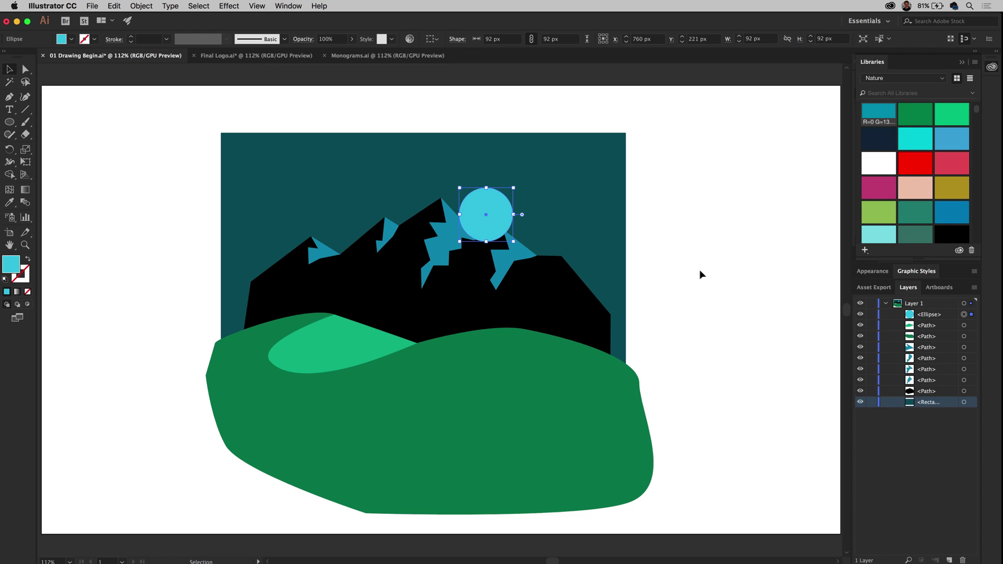
left_click(944, 315)
left_click_drag(942, 318, 944, 398)
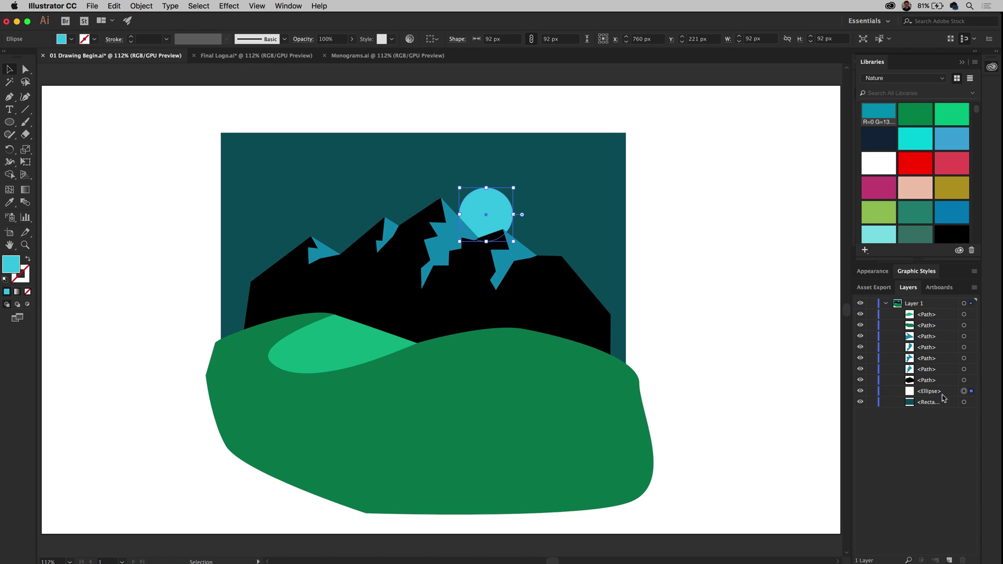
left_click_drag(476, 199, 477, 205)
left_click(149, 232)
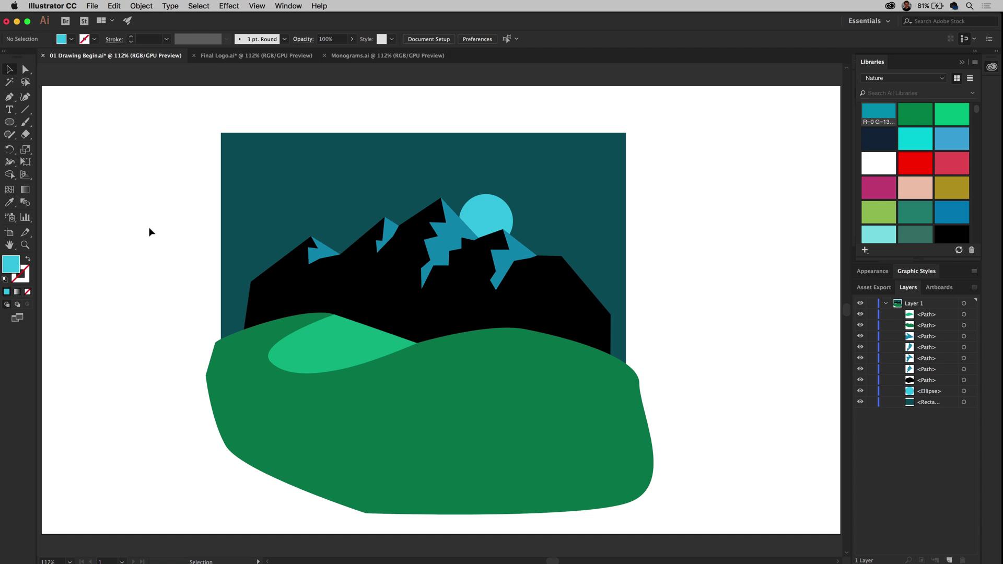
left_click(494, 225)
left_click(397, 198)
left_click(429, 245)
left_click(435, 361)
left_click(152, 278)
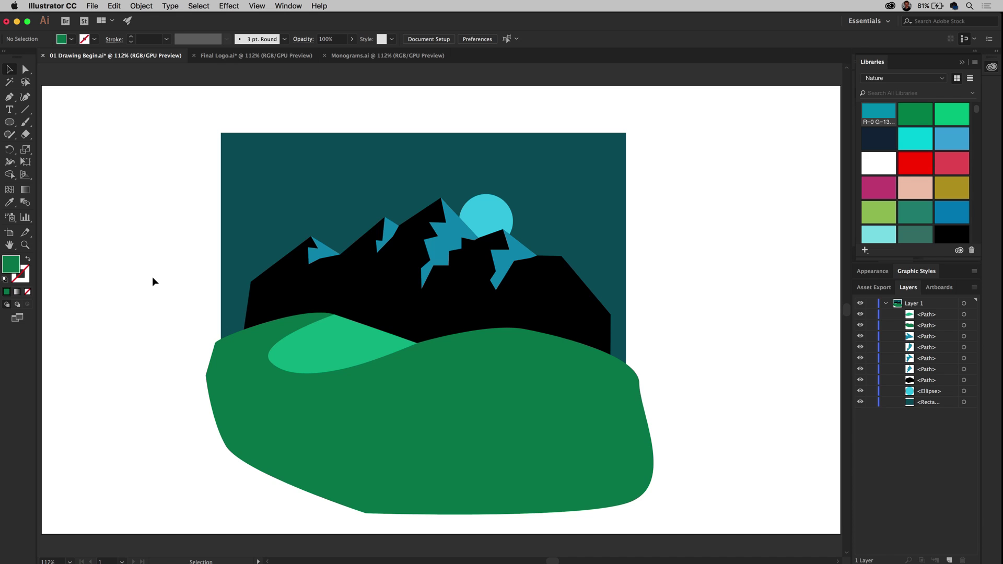
- Set the Paintbrush to a green stroke darker than the hill, with no fill
left_click(26, 123)
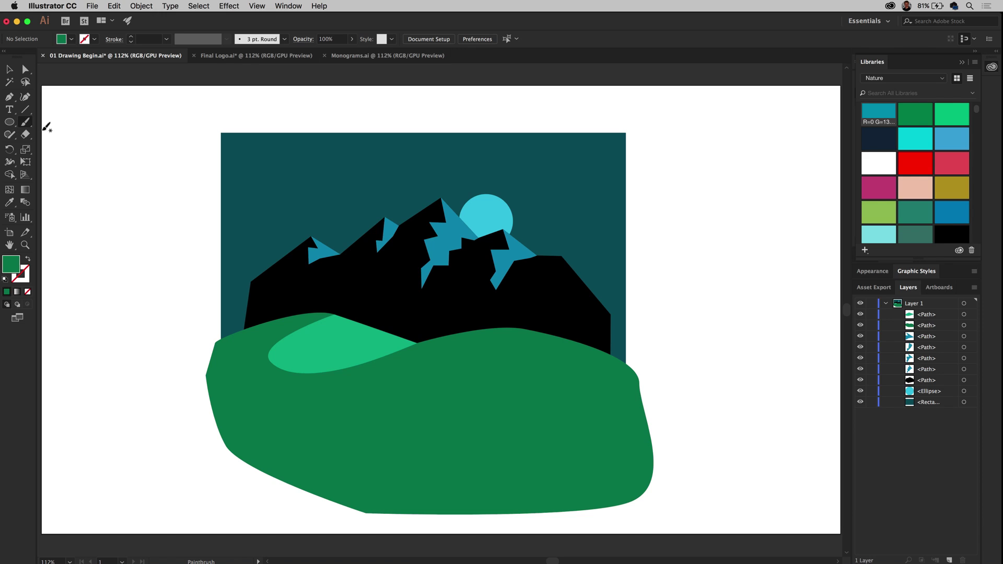
double_click(12, 268)
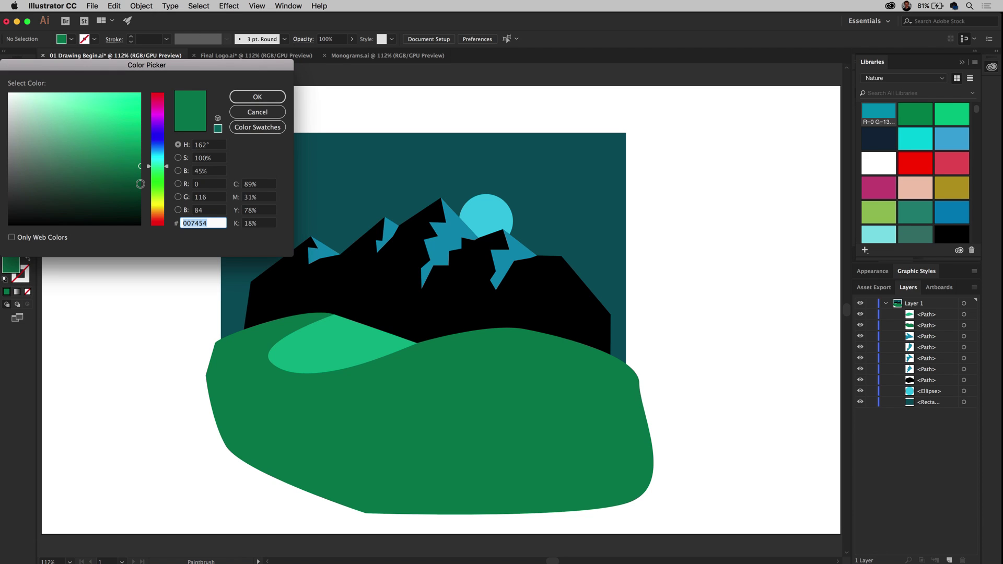
left_click(140, 184)
left_click(257, 97)
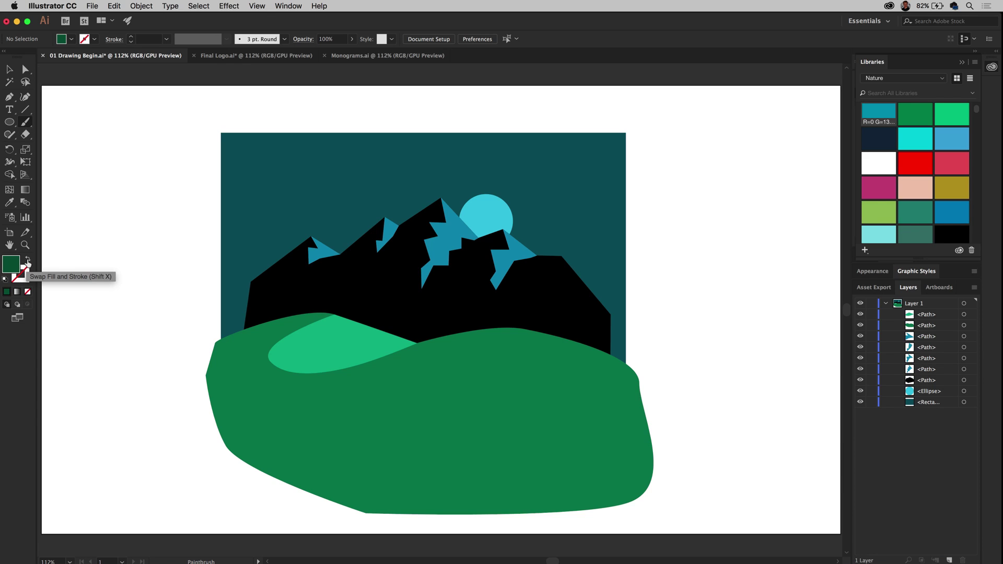
left_click(28, 260)
left_click(27, 272)
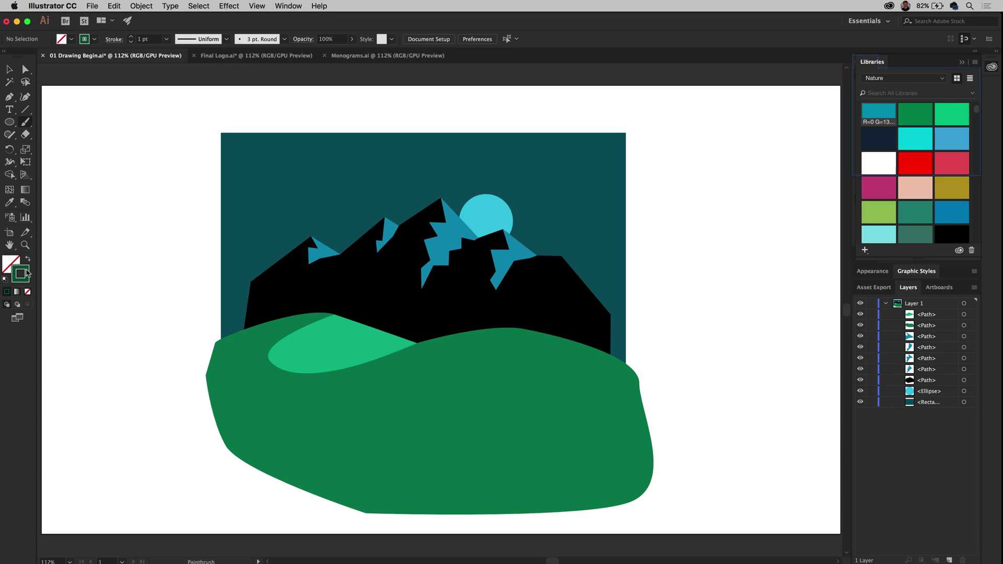
- Paint a pine tree with curved branch strokes on both sides and a short trunk over the hill's right crest
left_click_drag(519, 285, 447, 328)
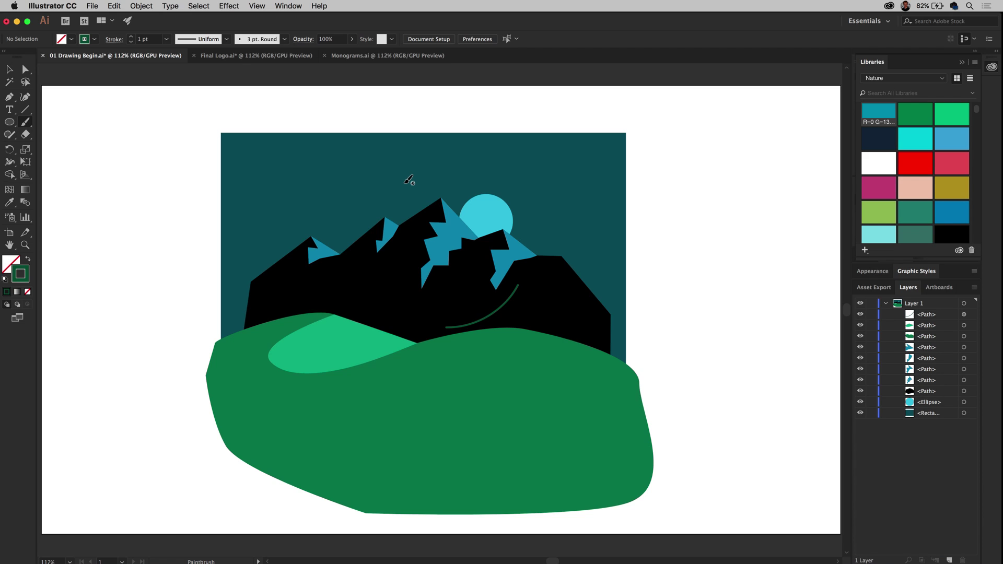
left_click_drag(518, 285, 560, 351)
mouse_move(510, 308)
left_mouse_down()
mouse_move(486, 335)
mouse_move(526, 343)
mouse_move(447, 340)
left_mouse_up()
mouse_move(512, 342)
left_mouse_down()
mouse_move(550, 357)
mouse_move(442, 362)
mouse_move(527, 364)
mouse_move(554, 378)
mouse_move(464, 394)
mouse_move(507, 400)
left_mouse_up()
left_click_drag(492, 359, 458, 383)
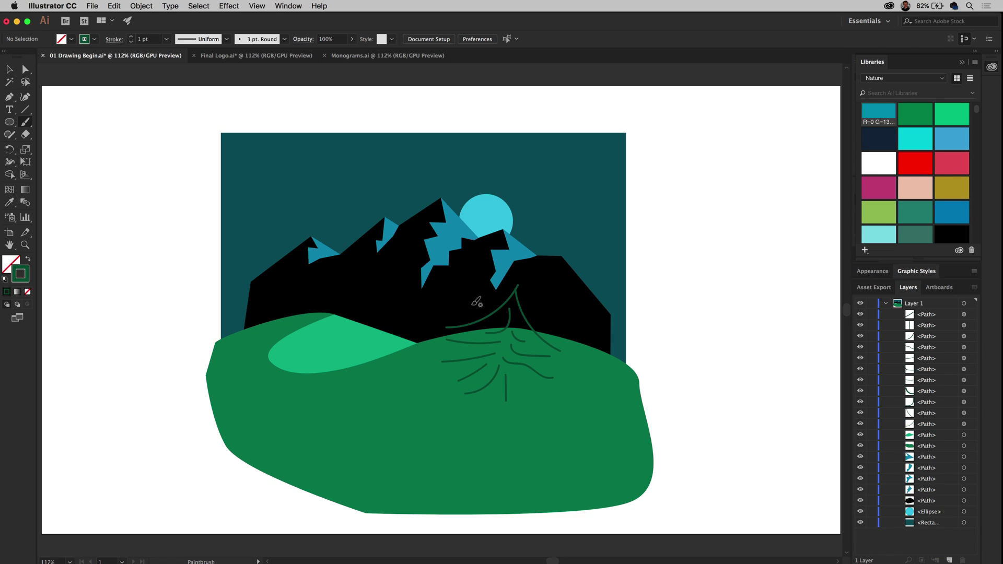
left_click_drag(506, 288, 474, 312)
left_click_drag(515, 275, 544, 315)
- Select all the pine tree strokes by matching the stroke color of one branch
left_click(8, 71)
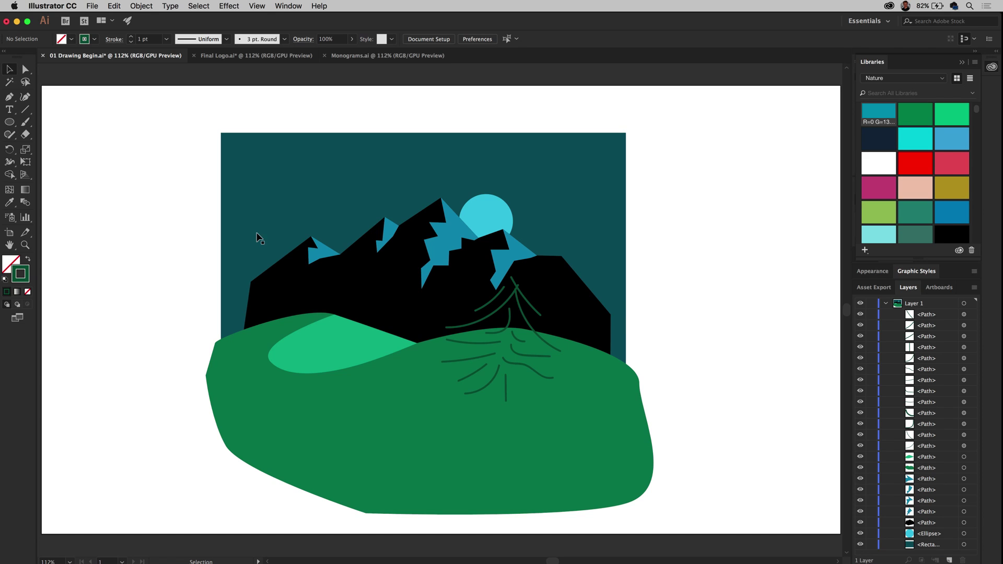
left_click(480, 310)
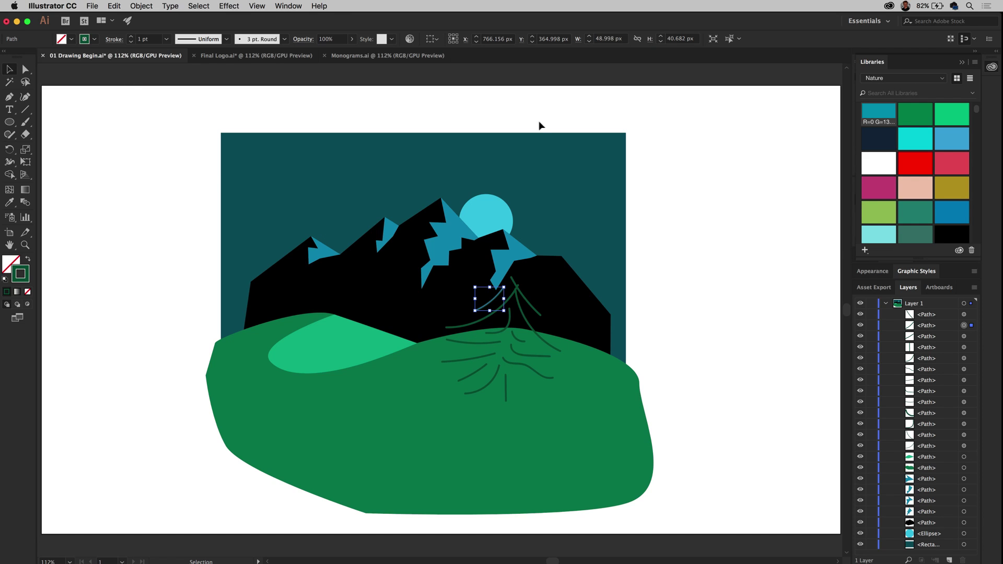
left_click(739, 40)
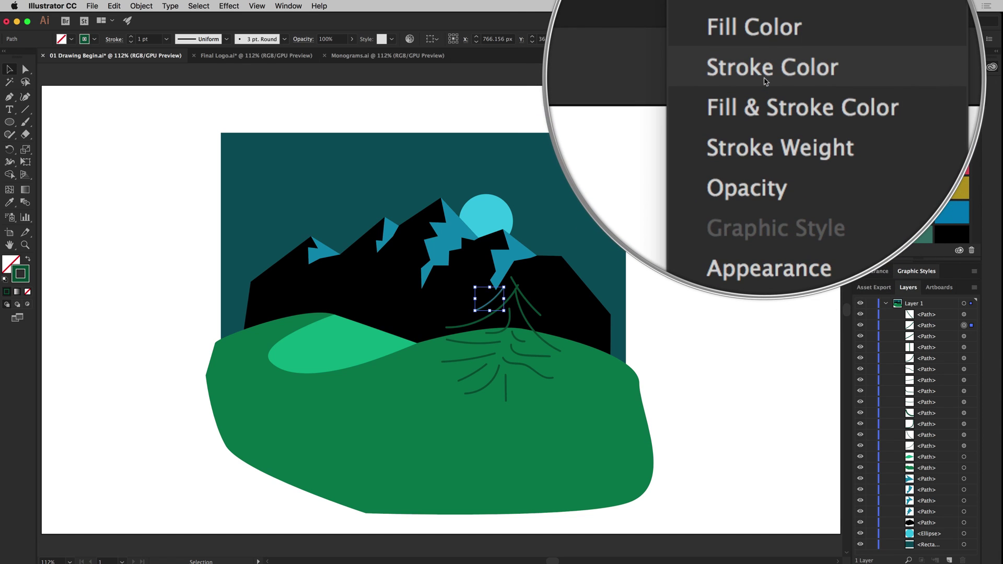
left_click(764, 81)
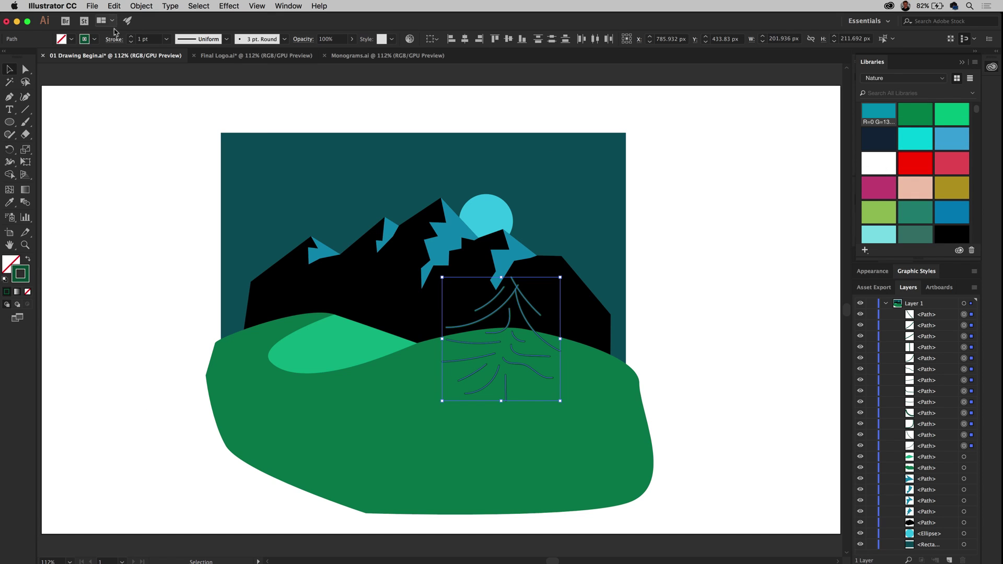
- Set the tree strokes' weight to 6 pt and shift the tree slightly down and to the right on the hill
left_click(131, 37)
left_click(131, 37)
left_click(132, 37)
left_click(131, 38)
left_click(131, 37)
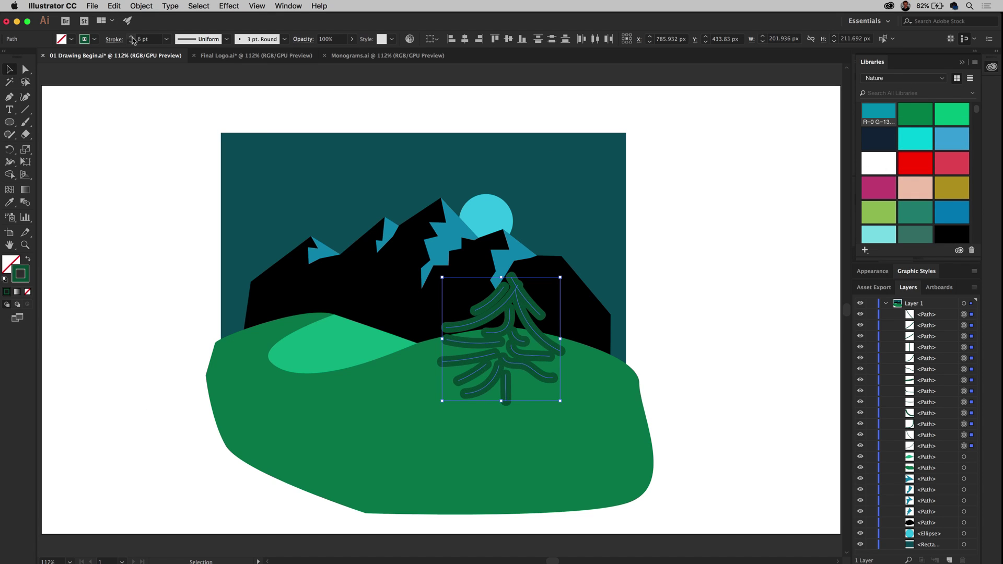
left_click_drag(469, 338, 479, 355)
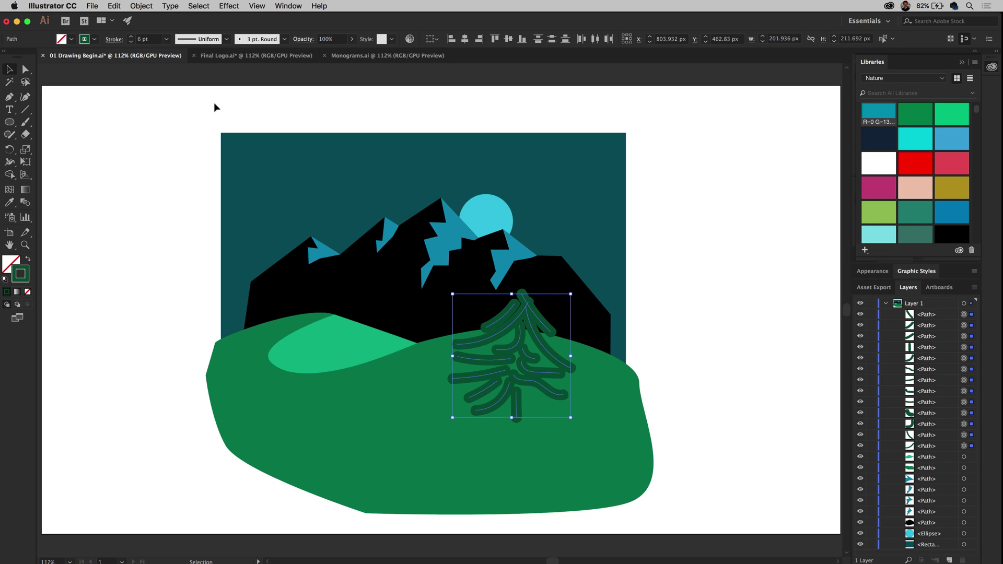
- Try out variable width profiles on the selected tree strokes
left_click(284, 39)
left_click_drag(287, 123, 391, 240)
left_click(228, 40)
left_click(228, 41)
left_click(205, 74)
left_click(227, 39)
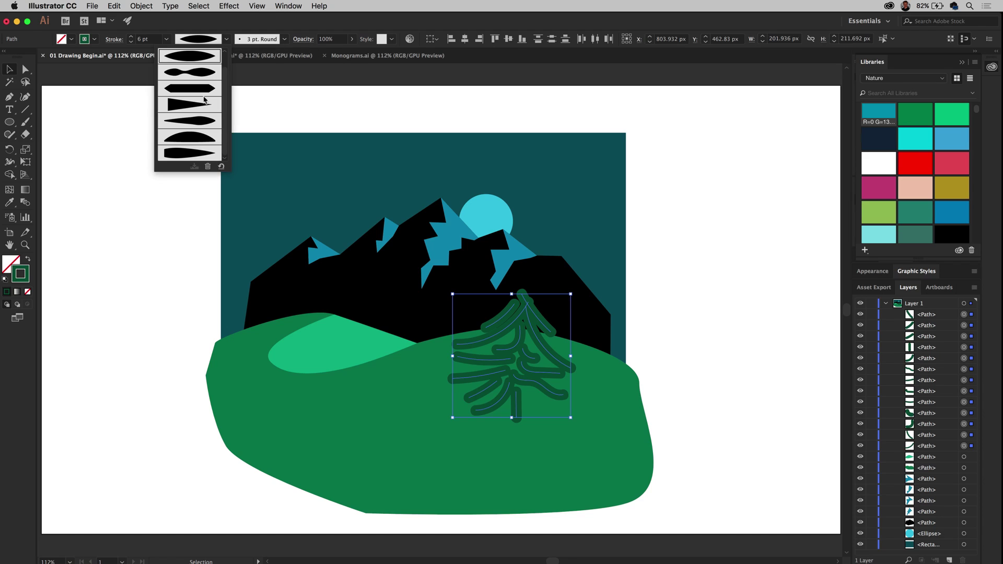
left_click(199, 91)
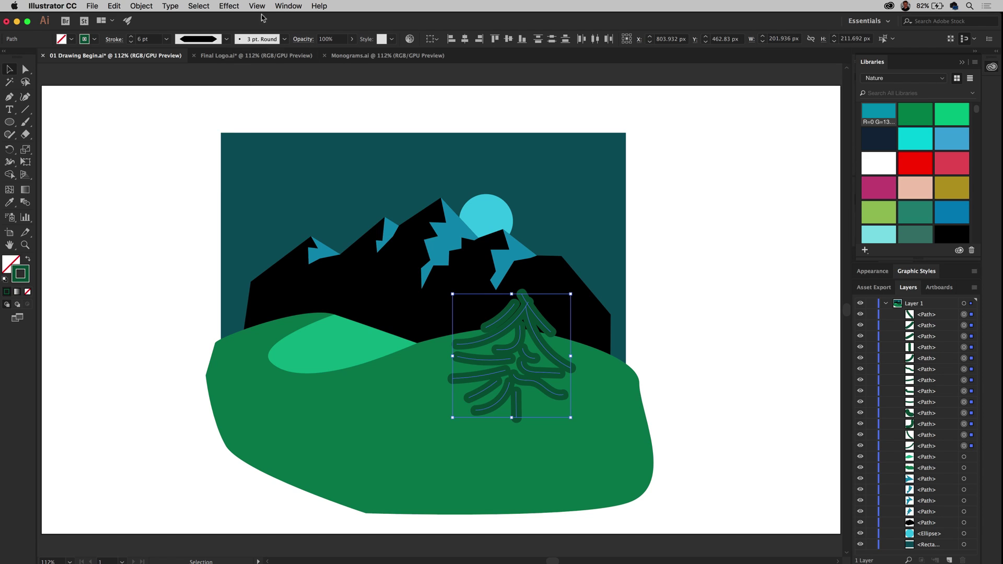
- Apply the Charcoal - Pencil brush to the tree strokes, set their weight to 11 pt, and deselect them
left_click(284, 39)
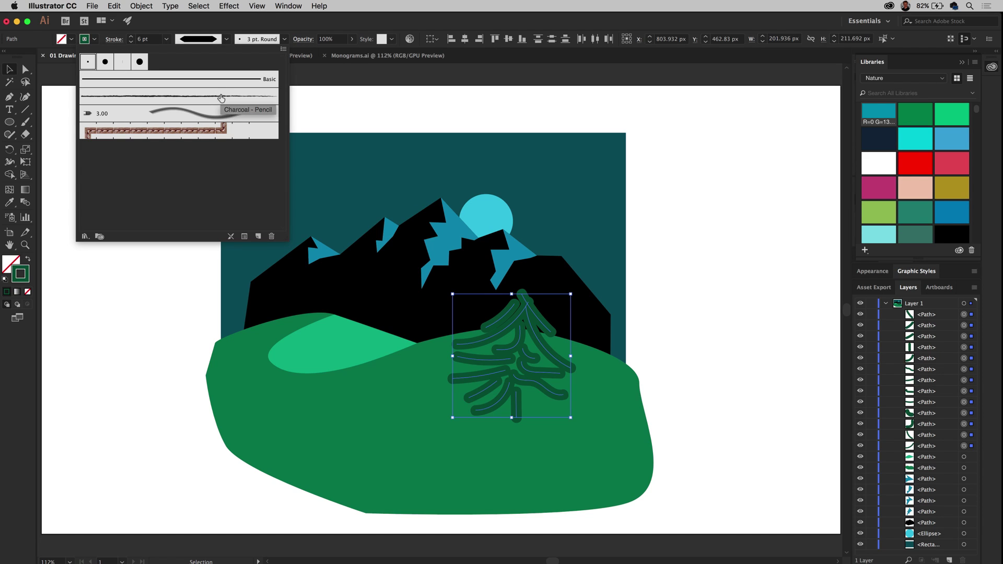
left_click(222, 99)
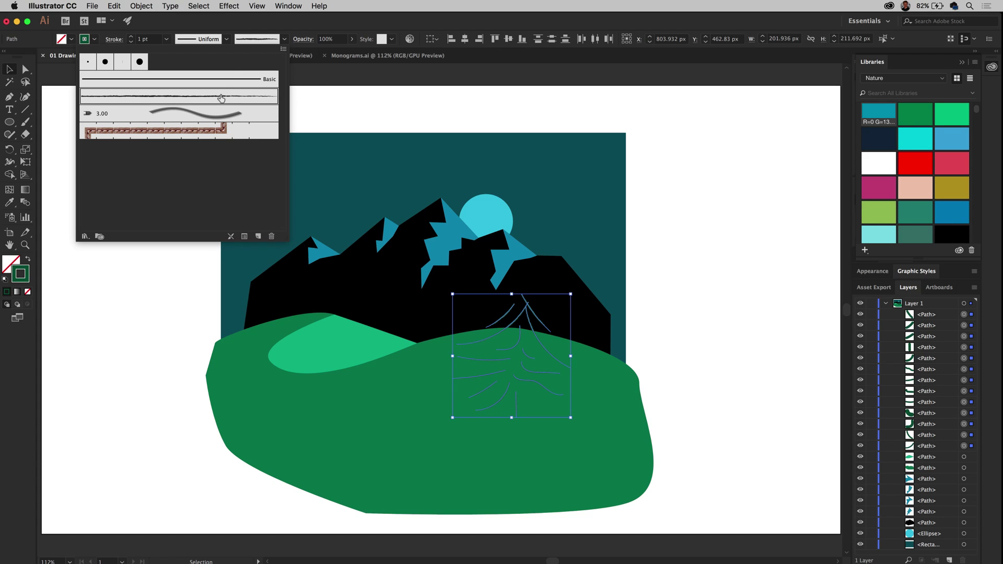
left_click(210, 30)
left_click(131, 37)
left_click(131, 37)
left_click(131, 37)
left_click(131, 37)
left_click(132, 37)
left_click(131, 37)
left_click(131, 37)
left_click(131, 37)
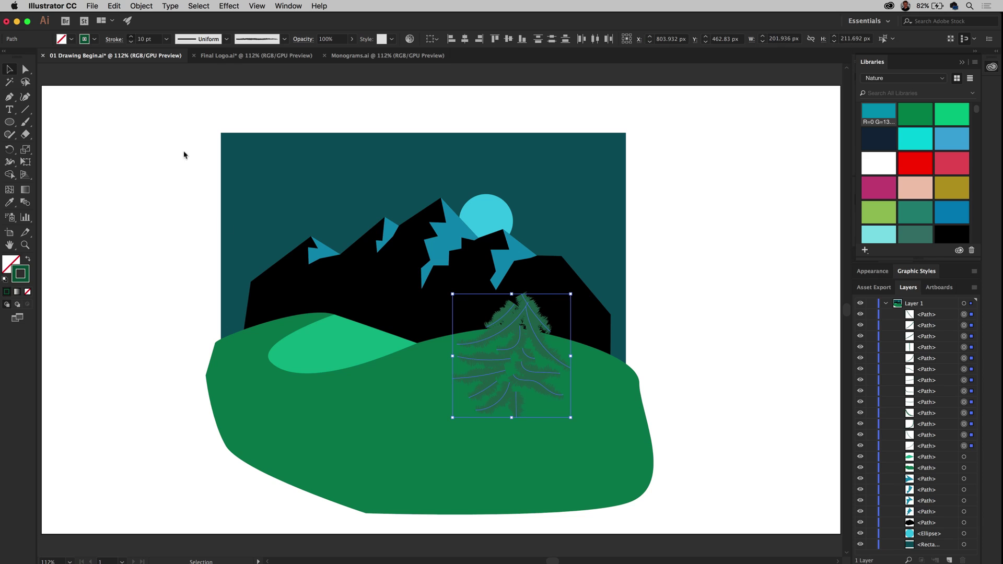
left_click(253, 277)
left_click(145, 235)
- Try selecting the tree's strokes by matching stroke color and fill color from a single branch, clearing the selection each time
left_click(501, 315)
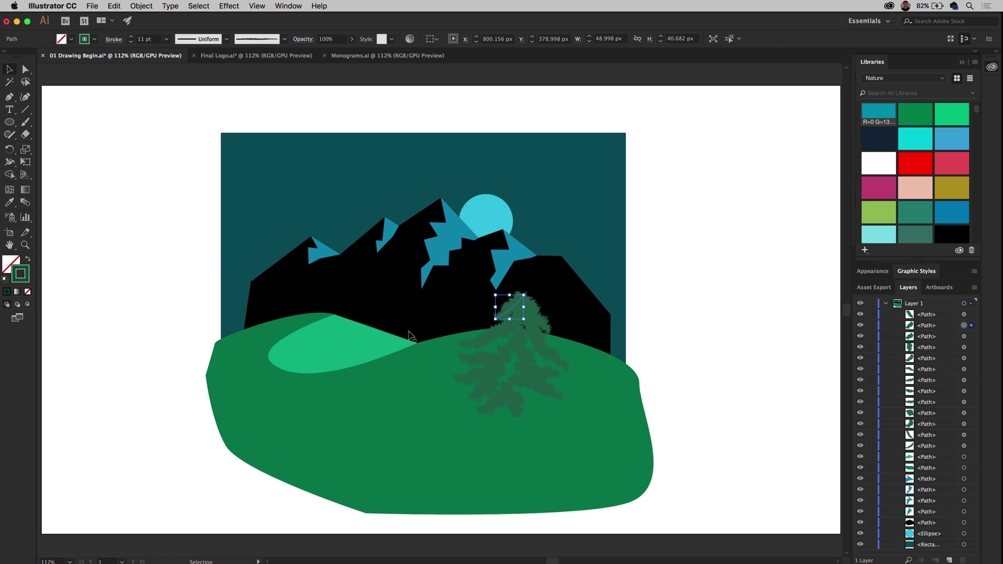
left_click(518, 413)
left_click(507, 313)
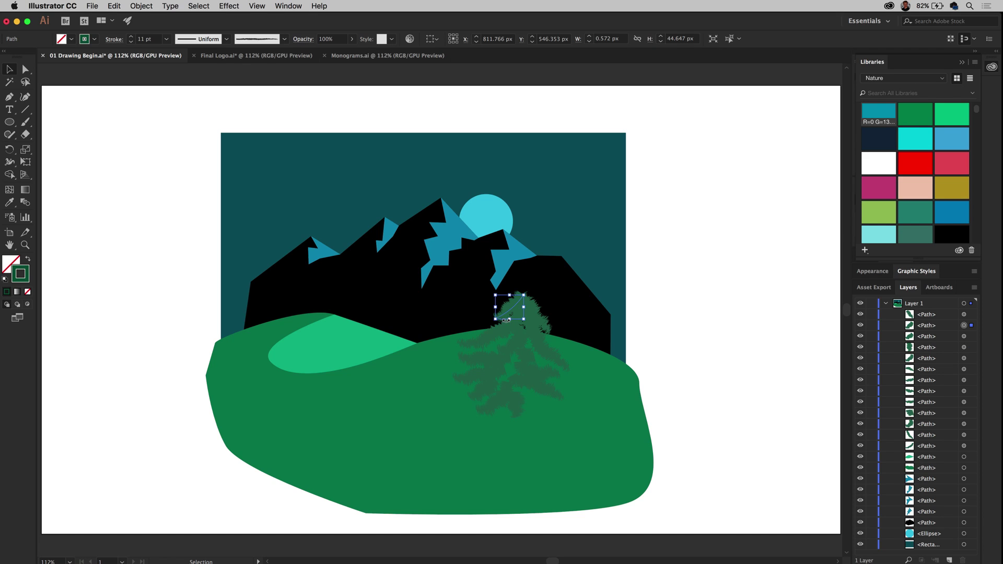
left_click(739, 38)
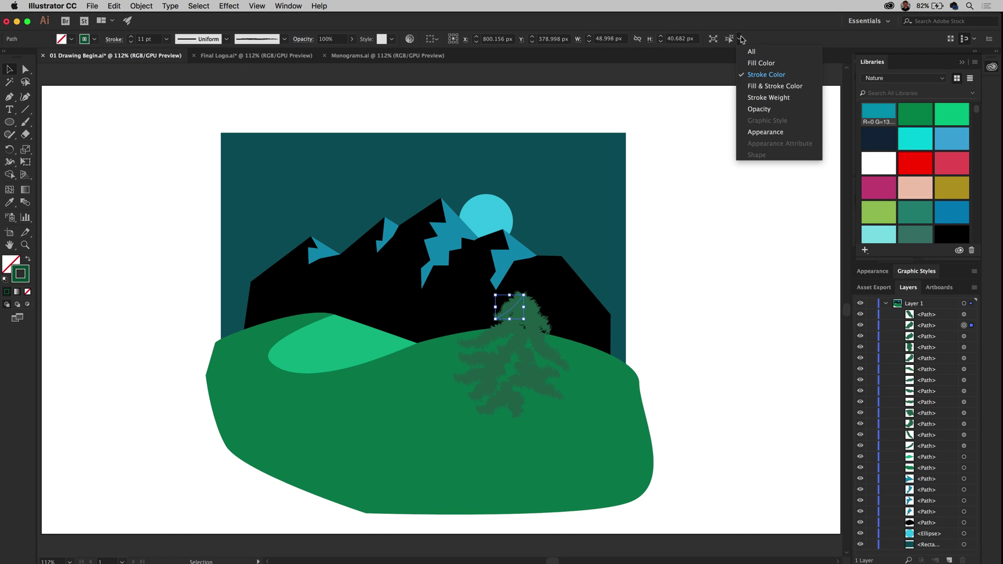
left_click(752, 78)
left_click(629, 187)
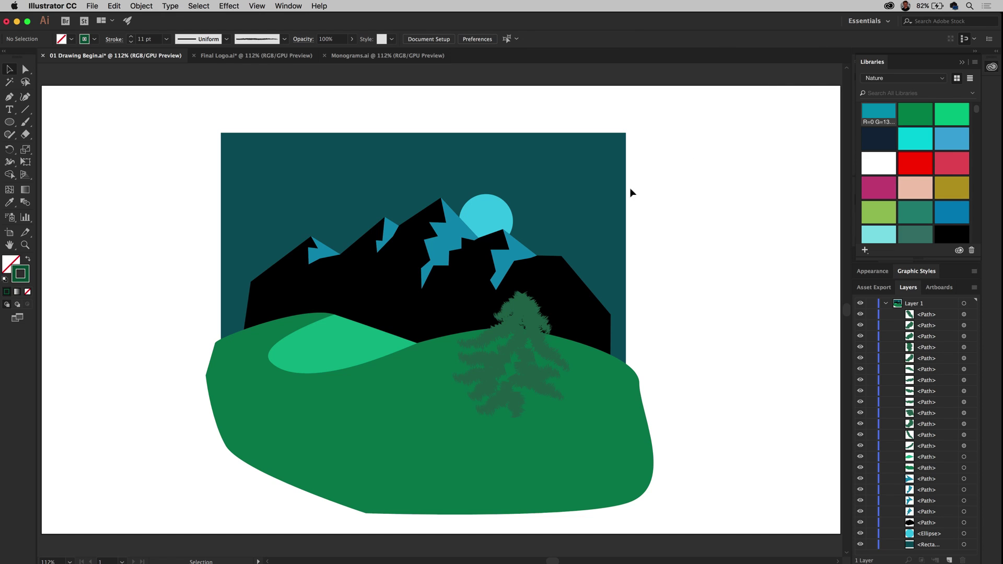
left_click(519, 320)
left_click(739, 38)
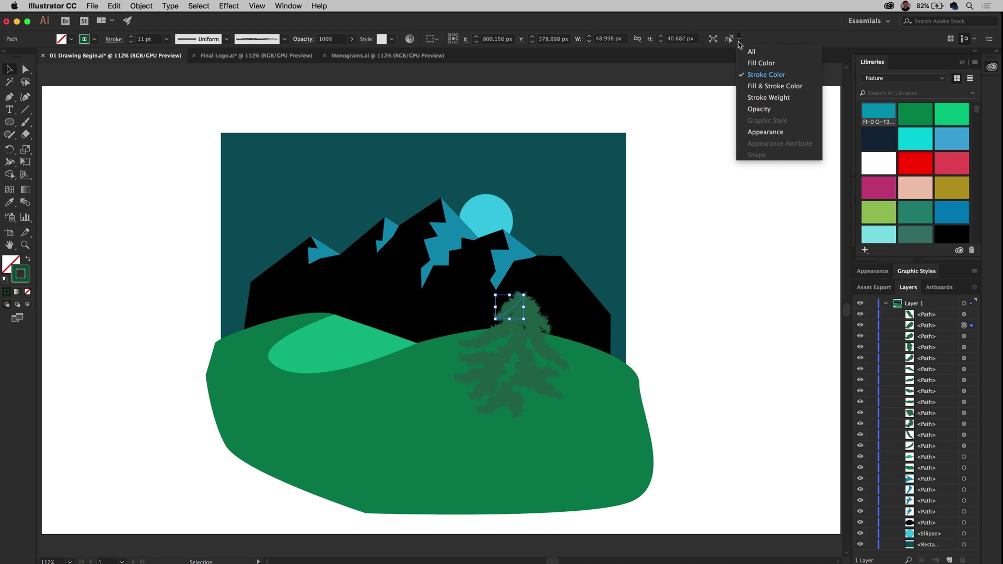
left_click(755, 63)
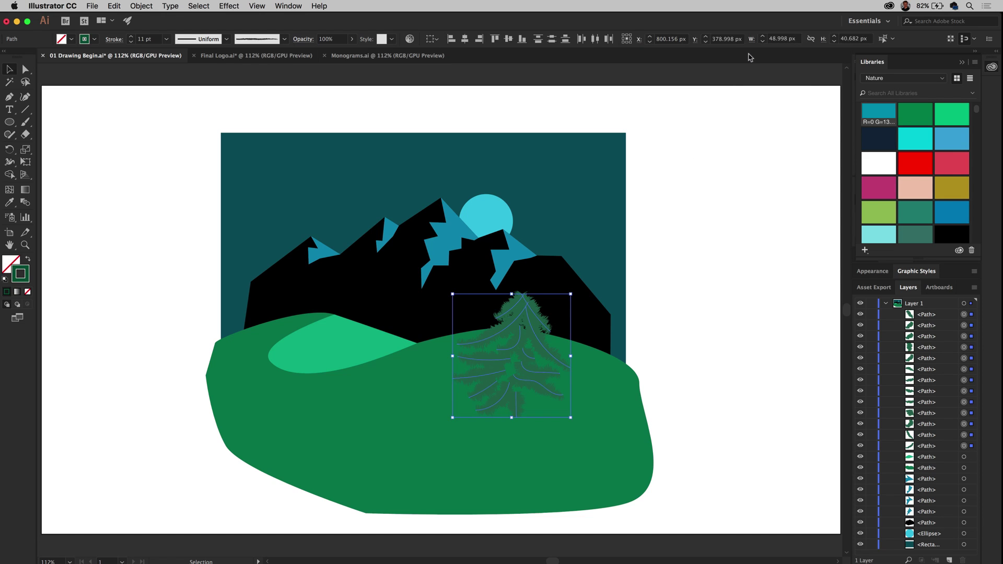
left_click(707, 208)
- Select all the tree strokes by matching stroke color and darken their stroke to the deep green 013322
left_click(510, 307)
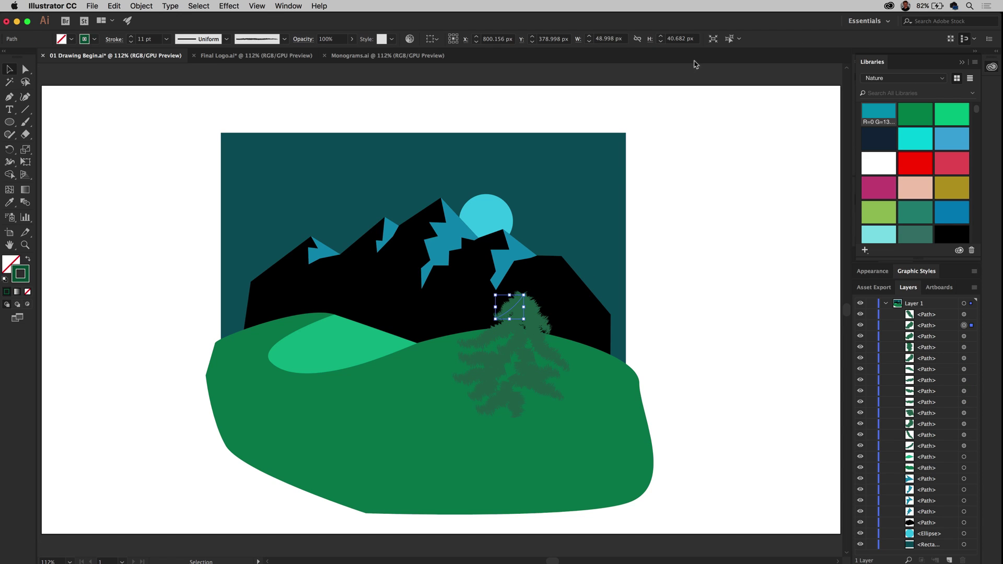
left_click(740, 38)
left_click(766, 75)
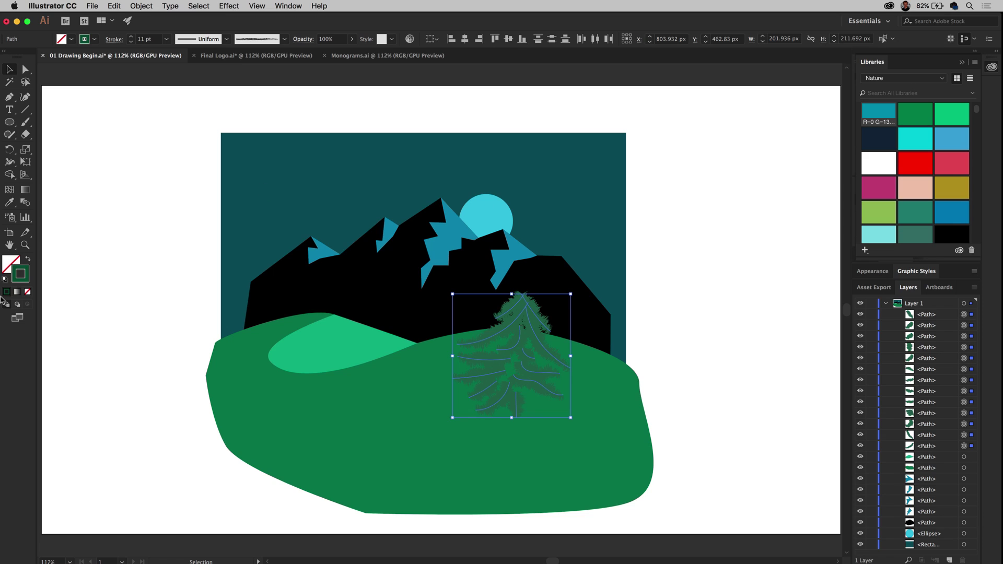
double_click(25, 281)
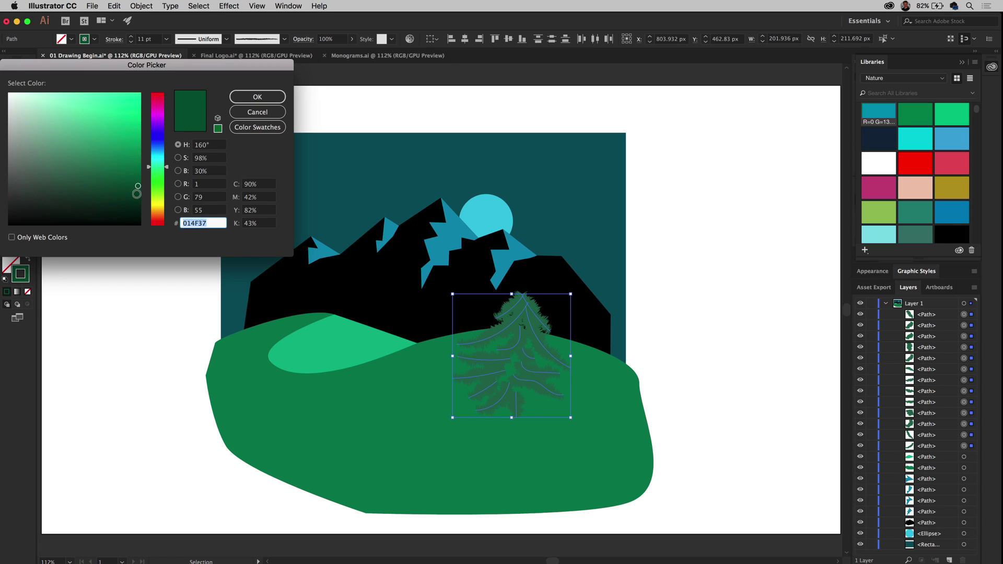
left_click(138, 199)
left_click(256, 99)
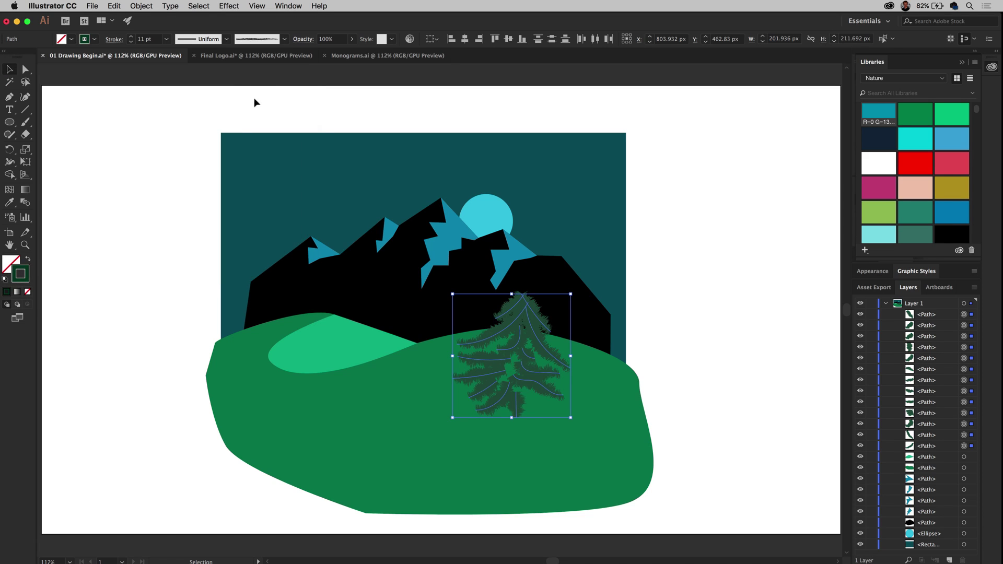
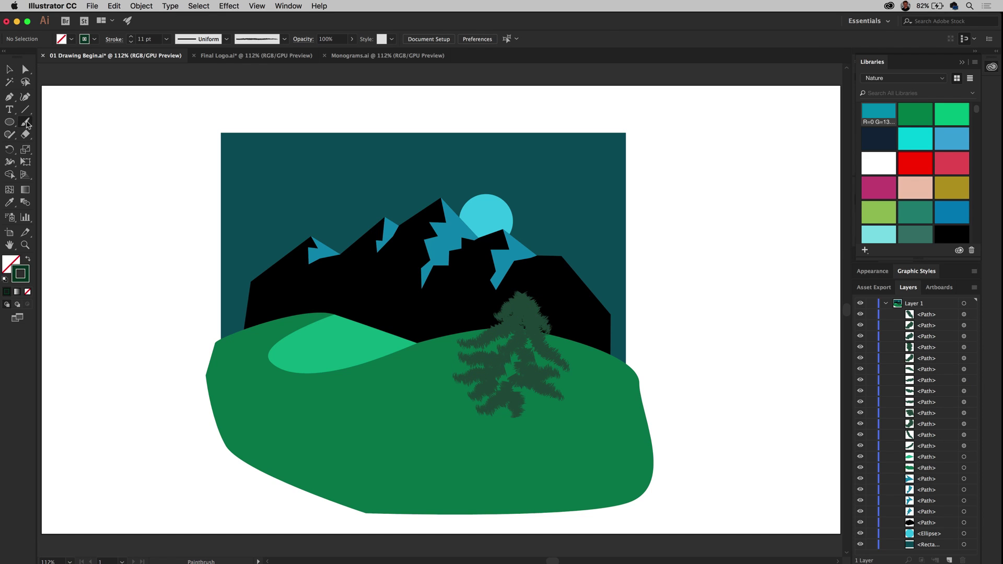
- Paint highlight strokes over the tree's right side and center with the Paintbrush in the lighter green 057049
double_click(20, 273)
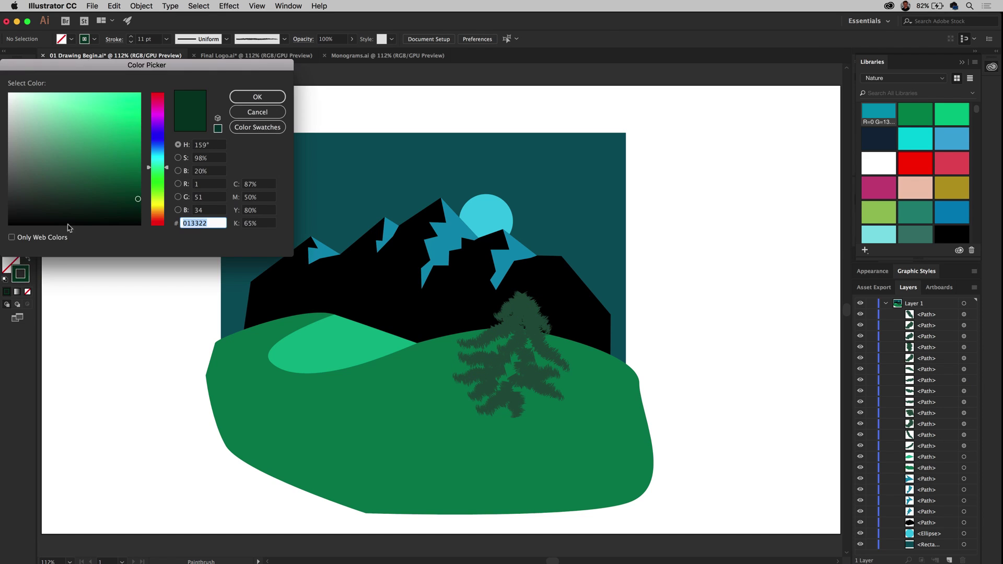
left_click(135, 167)
left_click(249, 100)
mouse_move(515, 294)
left_mouse_down()
mouse_move(548, 325)
mouse_move(511, 306)
mouse_move(517, 300)
mouse_move(520, 317)
mouse_move(483, 329)
mouse_move(518, 317)
mouse_move(550, 350)
mouse_move(513, 338)
mouse_move(537, 347)
mouse_move(537, 334)
mouse_move(564, 356)
mouse_move(522, 357)
mouse_move(558, 373)
left_mouse_up()
left_click_drag(516, 289, 548, 317)
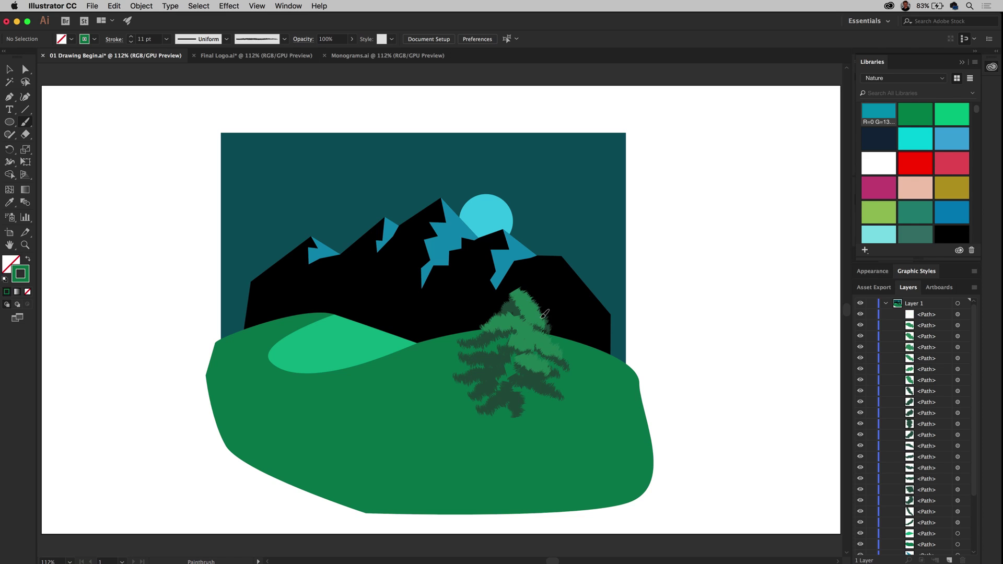
left_click_drag(485, 384, 484, 385)
mouse_move(515, 338)
left_mouse_down()
mouse_move(497, 356)
mouse_move(508, 371)
mouse_move(562, 385)
left_mouse_up()
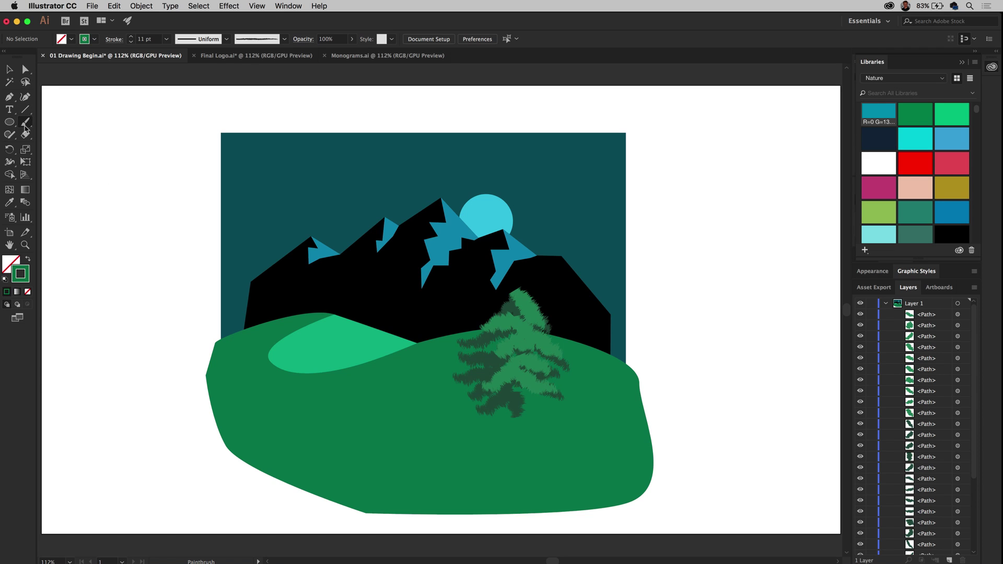
- Examine the document's available brushes and the categories of additional brush libraries
left_click(8, 68)
left_click(285, 5)
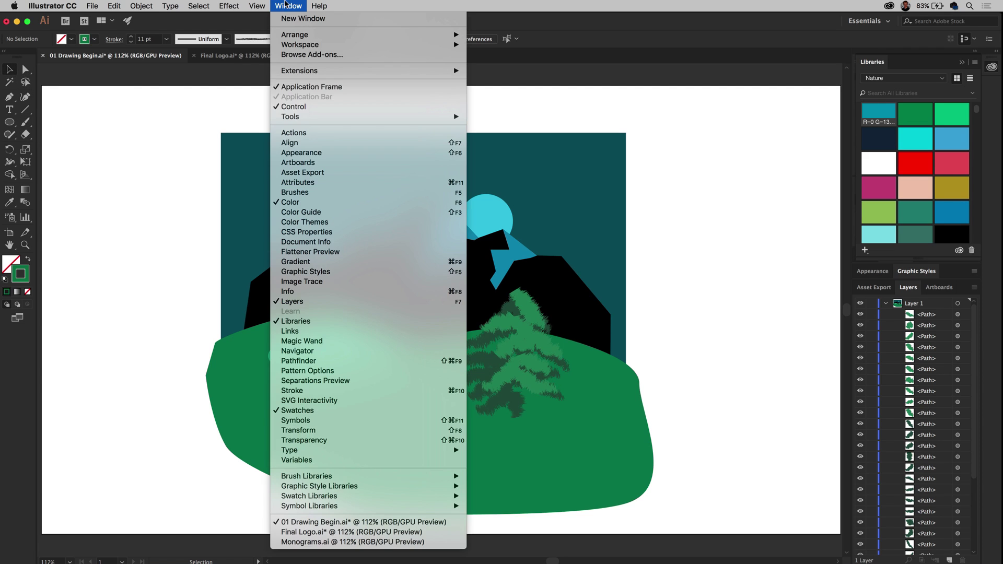
left_click(325, 197)
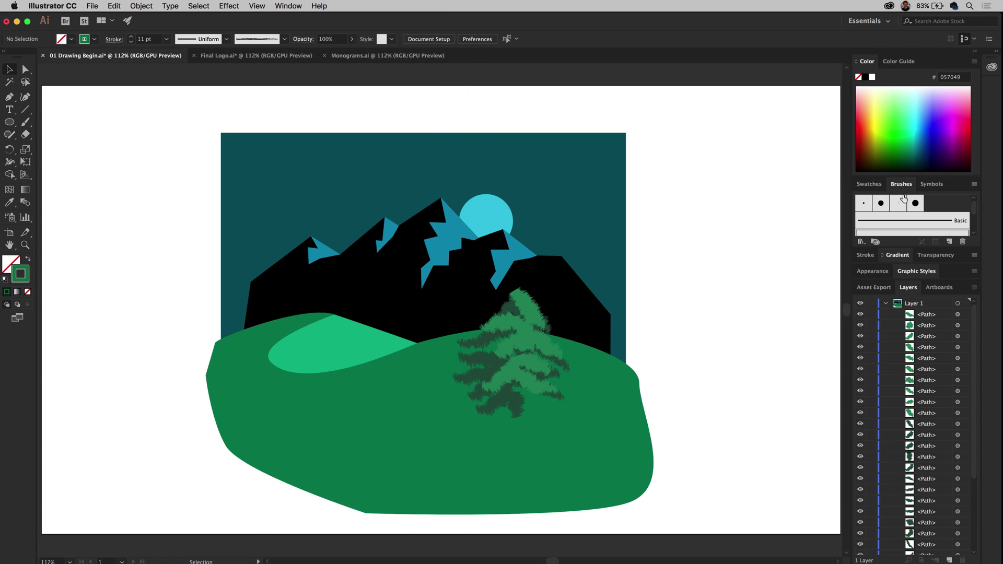
left_click_drag(883, 185, 606, 101)
left_click_drag(714, 166, 768, 328)
left_click(285, 39)
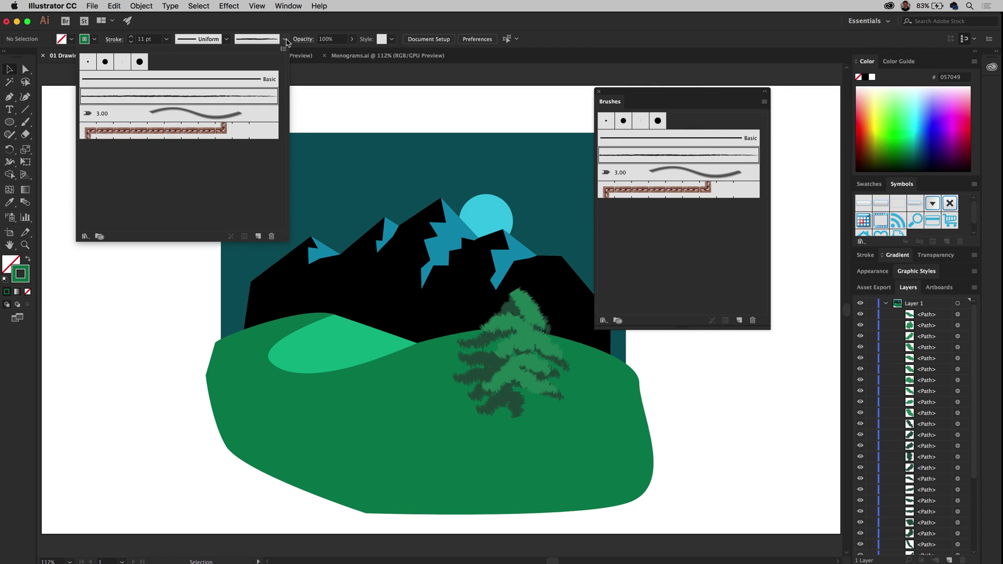
left_click(765, 102)
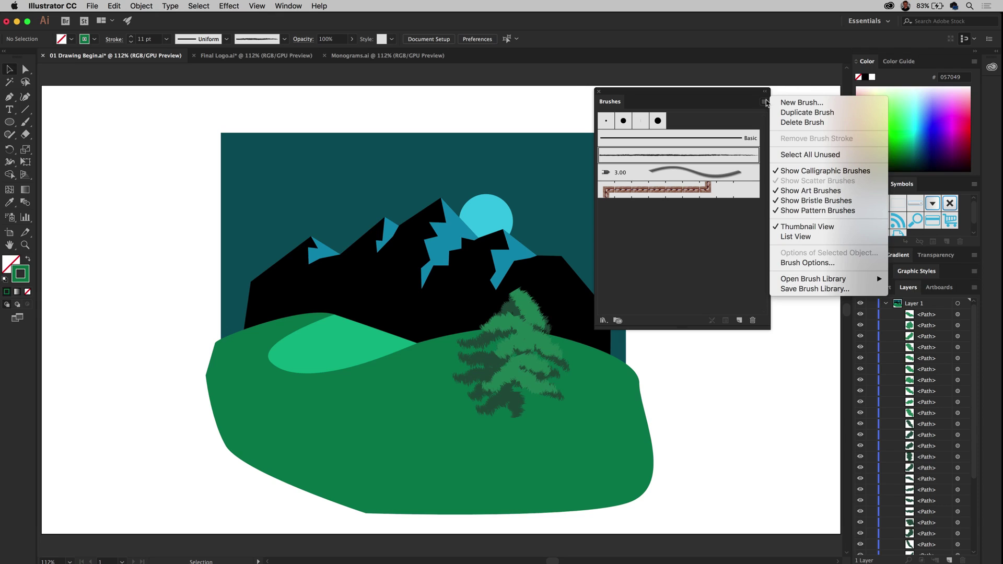
mouse_move(827, 281)
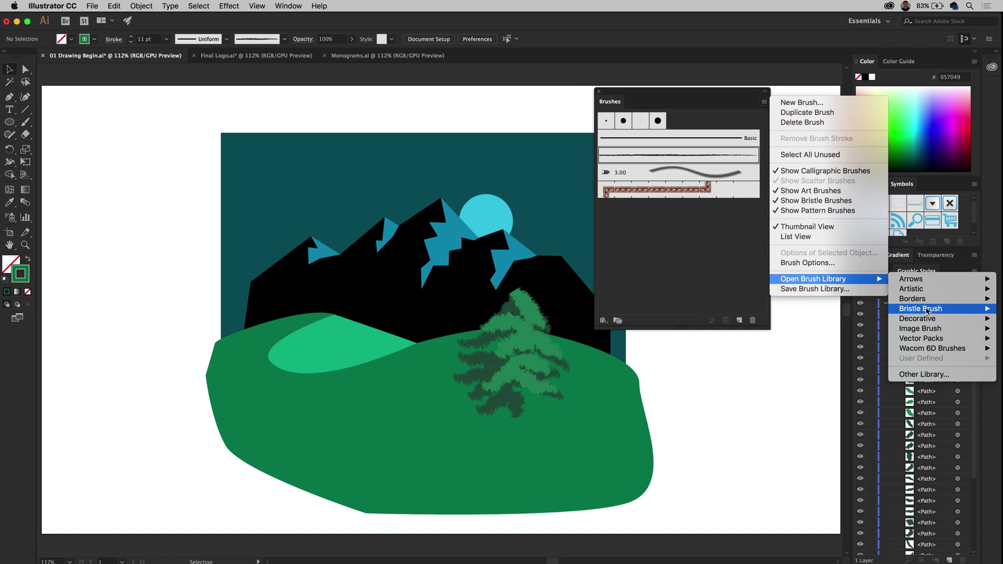
mouse_move(926, 312)
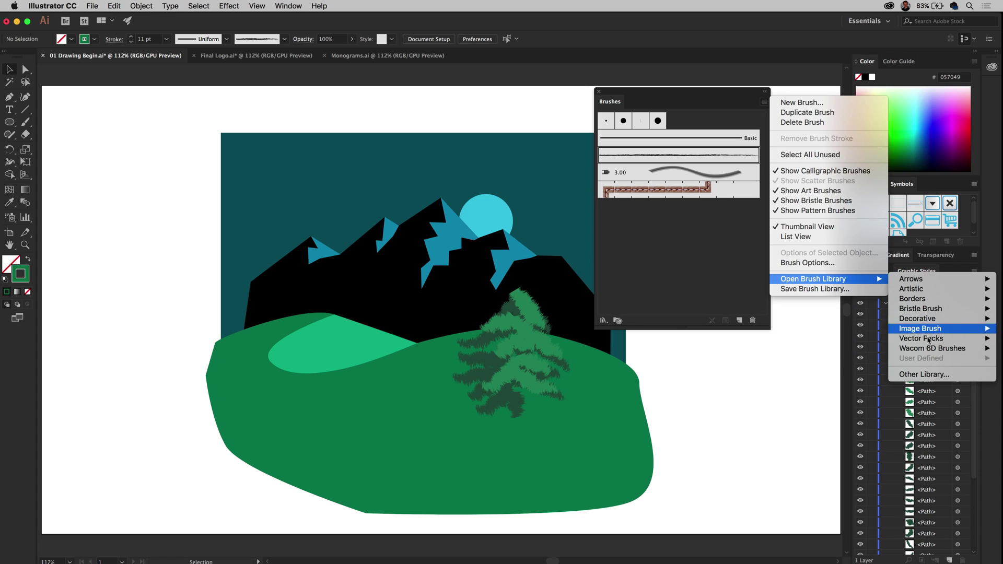
left_click(651, 268)
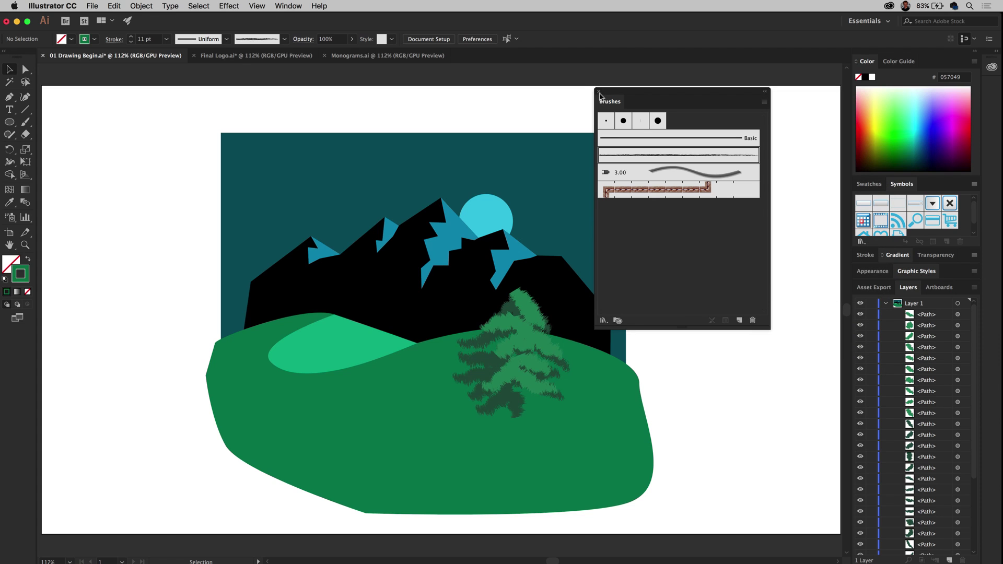
left_click(599, 92)
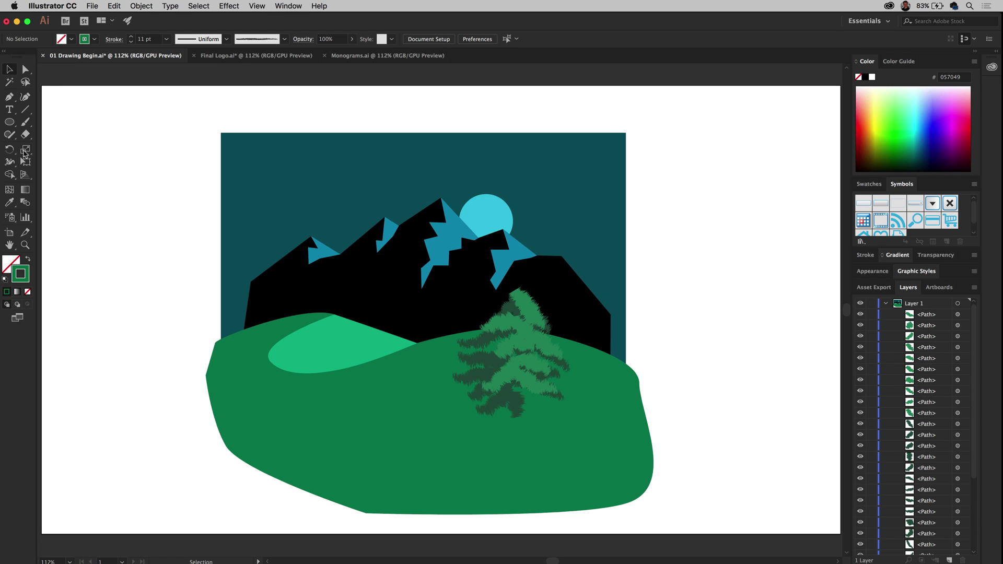
- Draw a circle about 507 px in diameter with the Ellipse tool, framing the mountains, moon, and pine tree
left_click(10, 122)
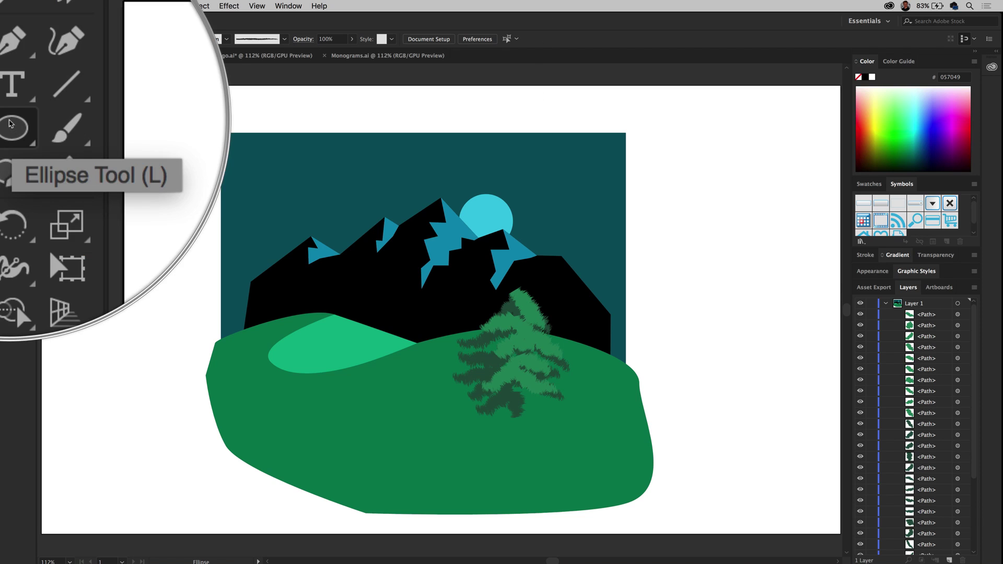
left_click_drag(285, 145, 572, 412)
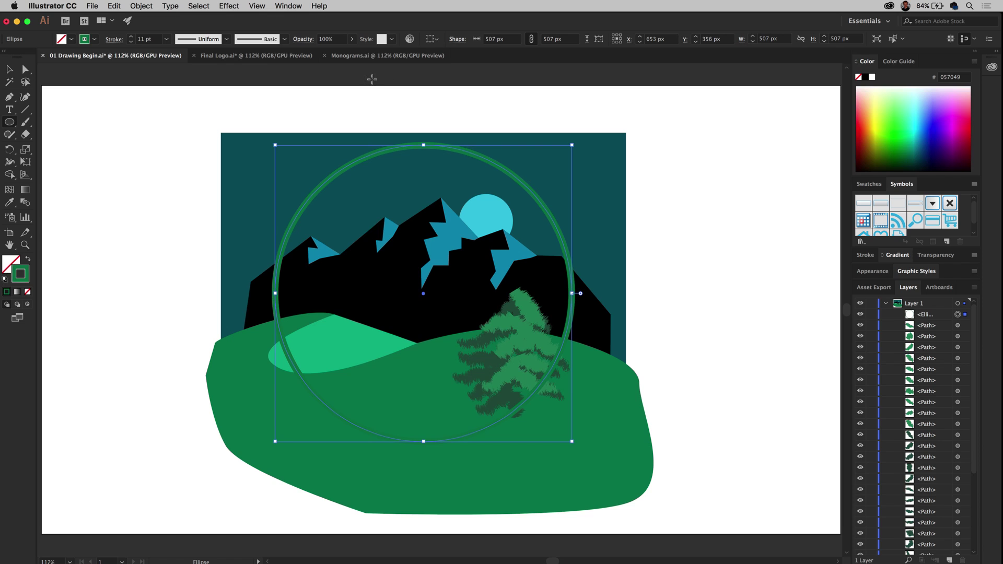
- Recolor the framing circle's stroke to magenta E9008C so it stands out from the landscape
left_click(889, 115)
left_click(926, 121)
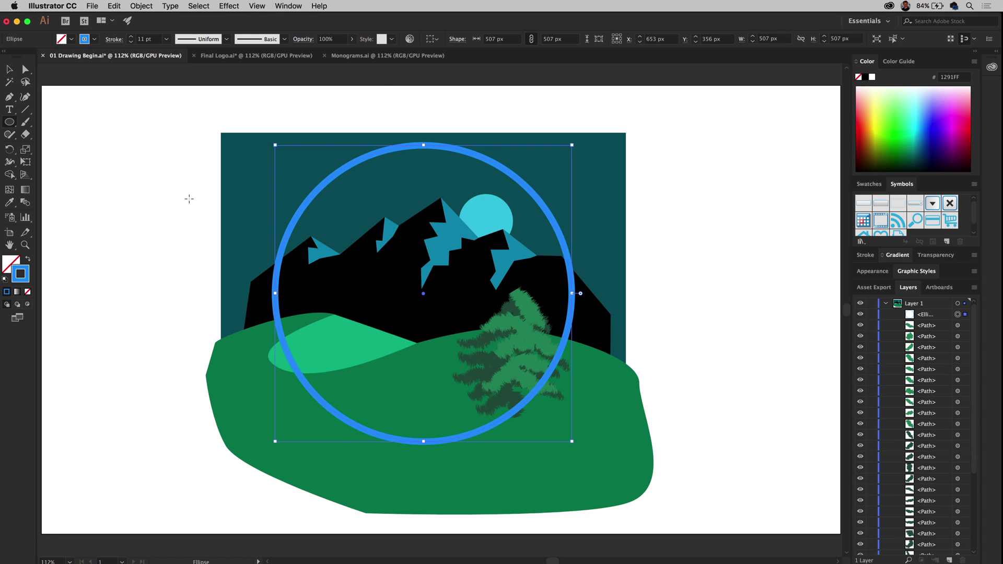
left_click(960, 128)
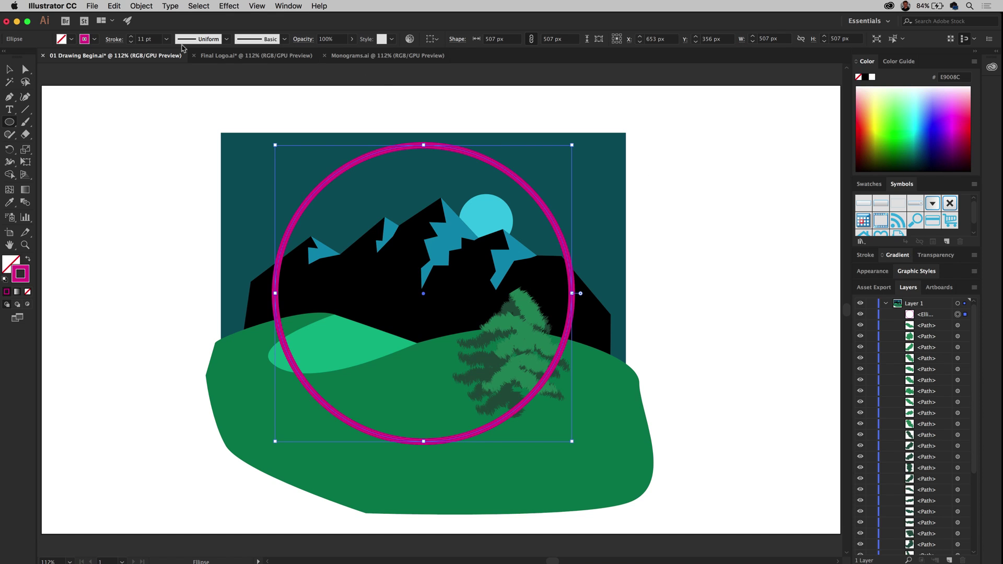
- Make a clipping mask from the framing circle over all the artwork and shift the clipped scene slightly right, toward the artboard's center
left_click(9, 69)
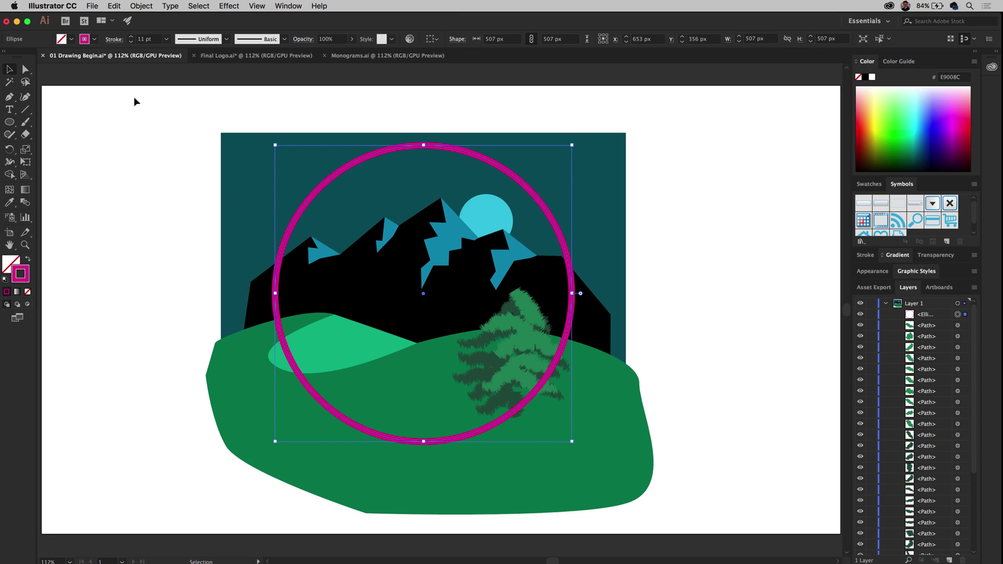
left_click_drag(177, 109, 694, 497)
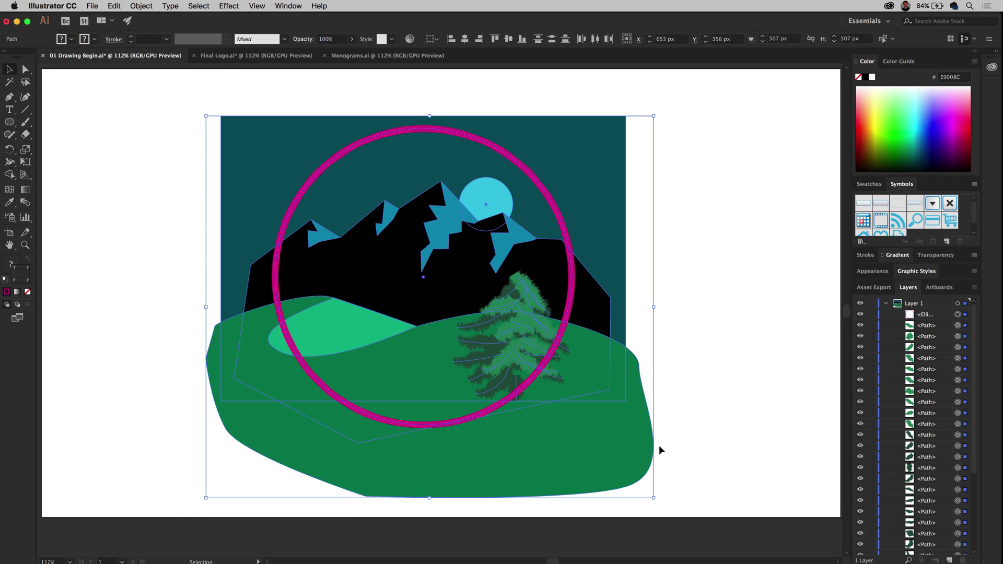
right_click(368, 154)
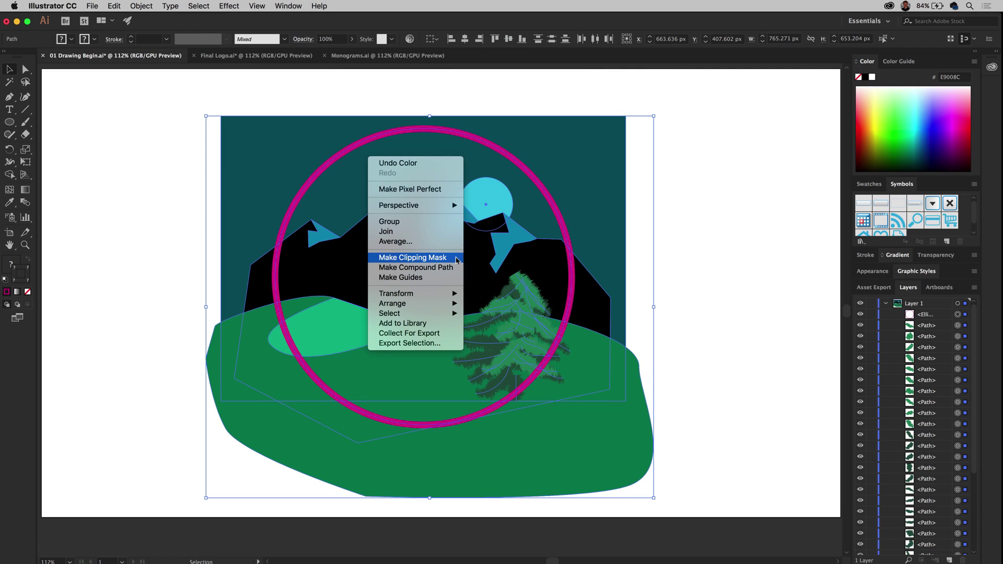
left_click(456, 260)
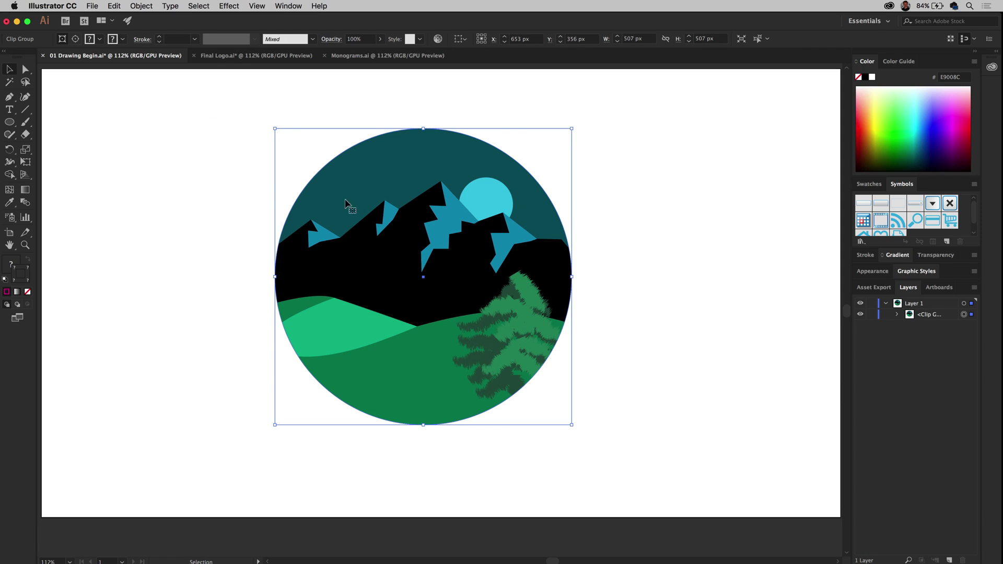
left_click_drag(371, 244, 388, 242)
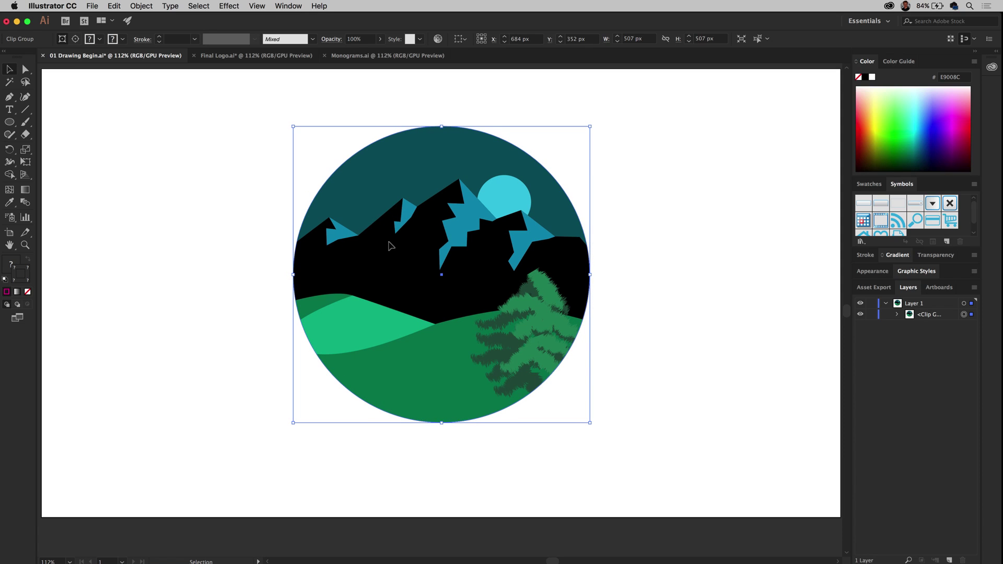
left_click(244, 184)
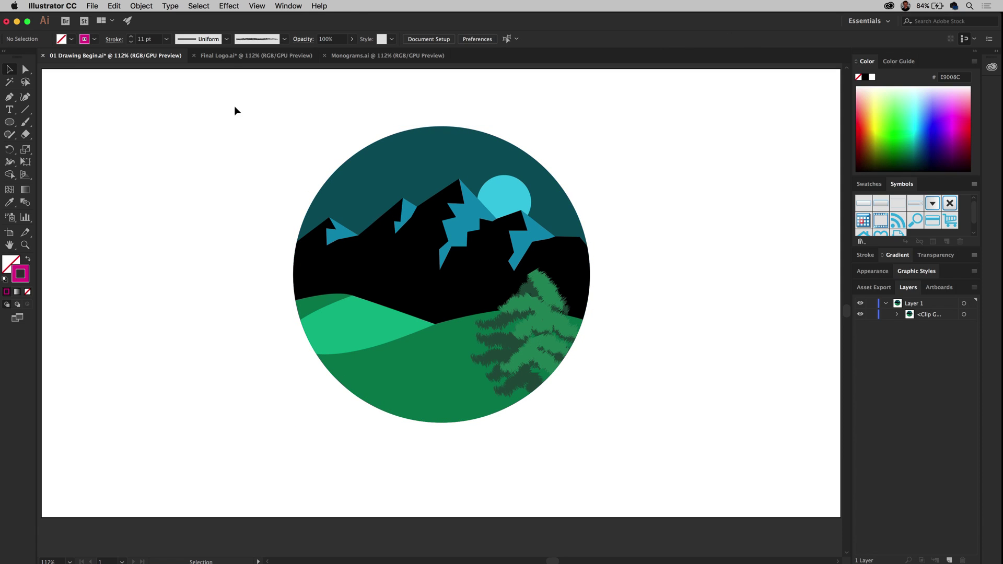
- Check the Final Logo document for reference and add the point text "26.2" at 72 pt over the mountains in 01 Drawing Begin
left_click(227, 56)
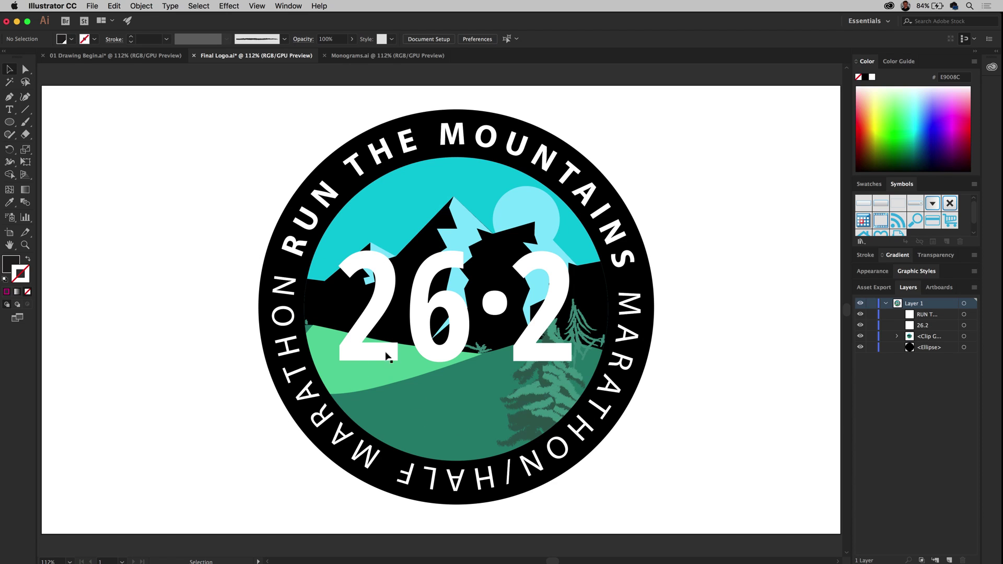
left_click(121, 59)
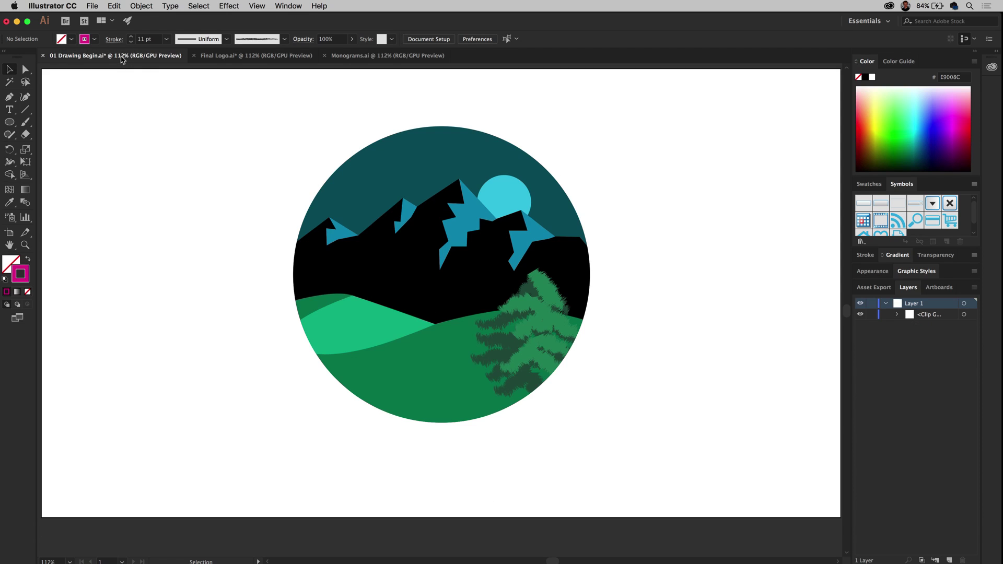
left_click(8, 111)
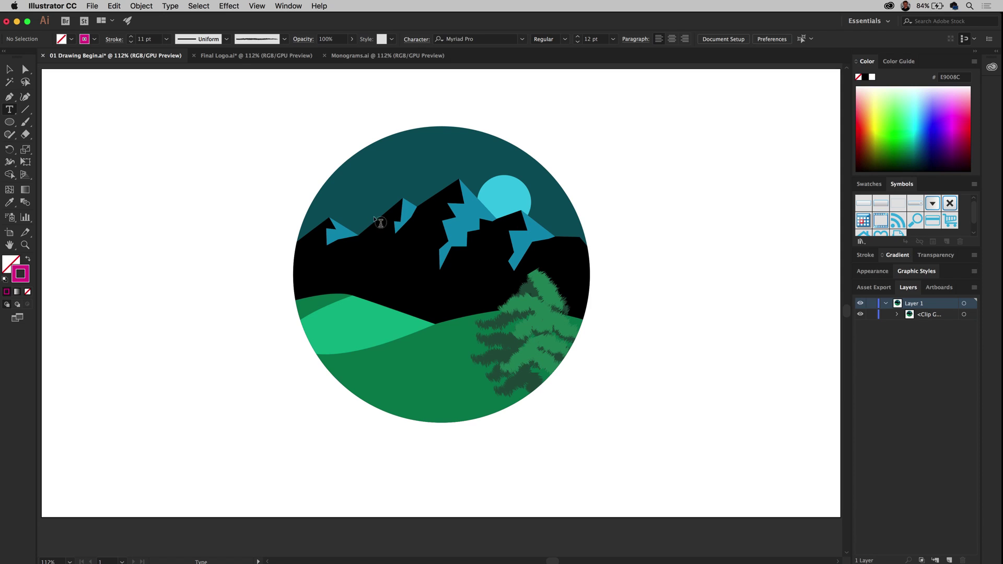
left_click(381, 257)
type("2")
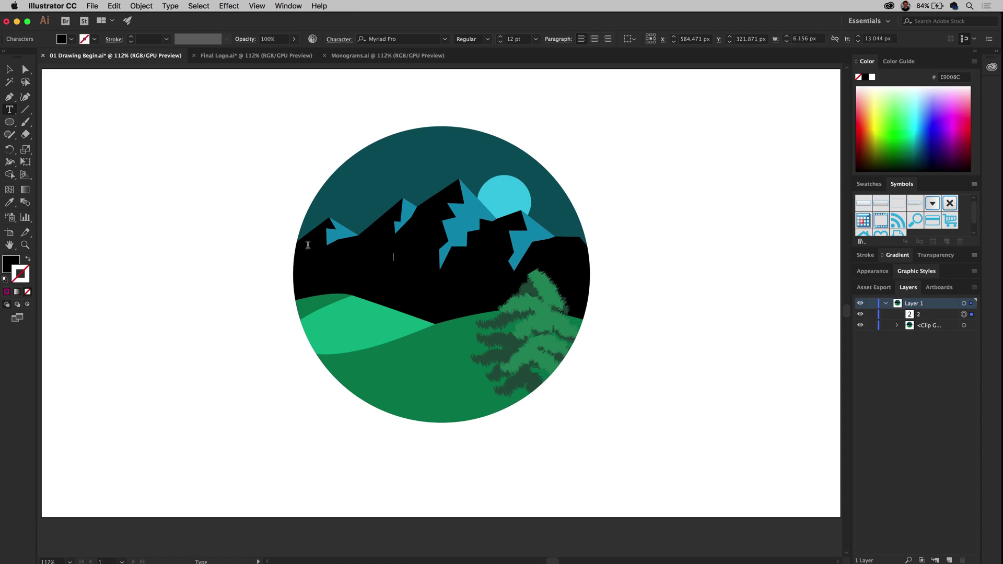
type("6.2")
left_click(535, 39)
left_click(553, 222)
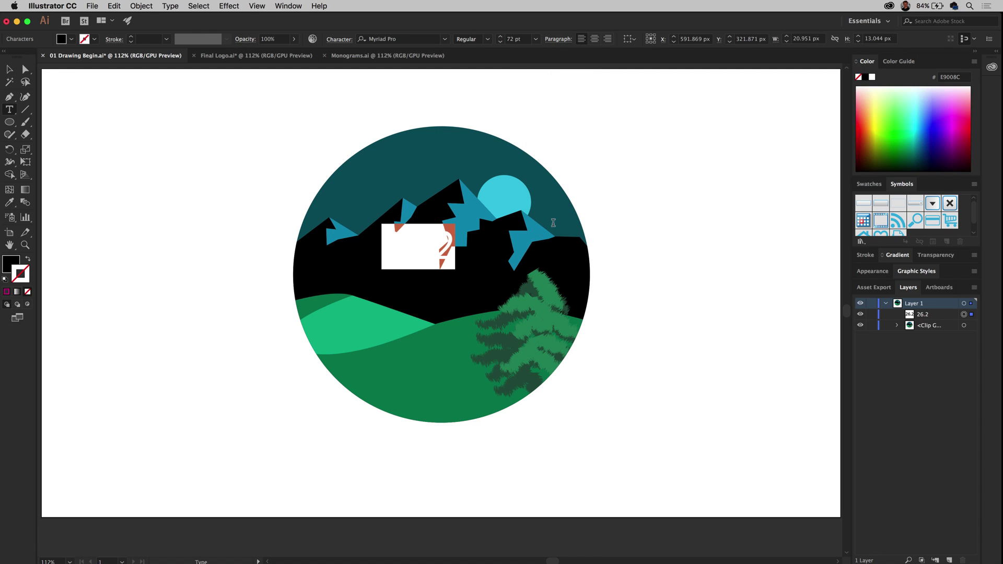
key("Escape")
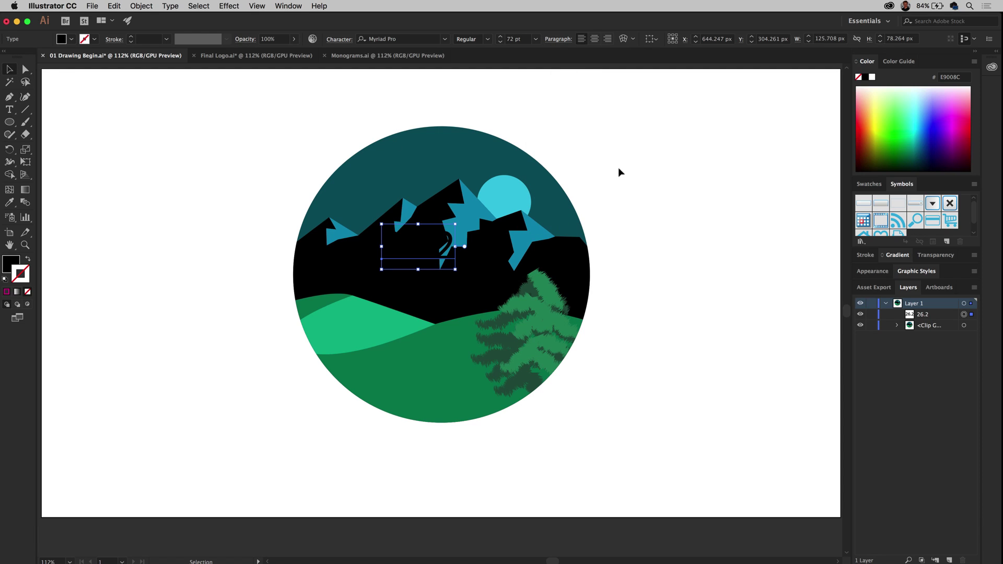
- Give the 26.2 text a white fill and no stroke
left_click(871, 78)
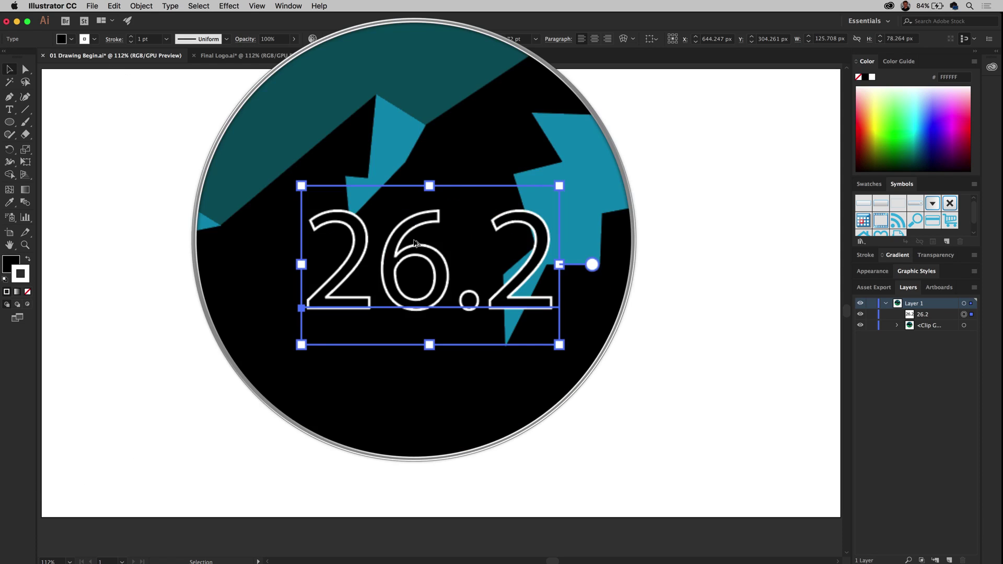
left_click(8, 263)
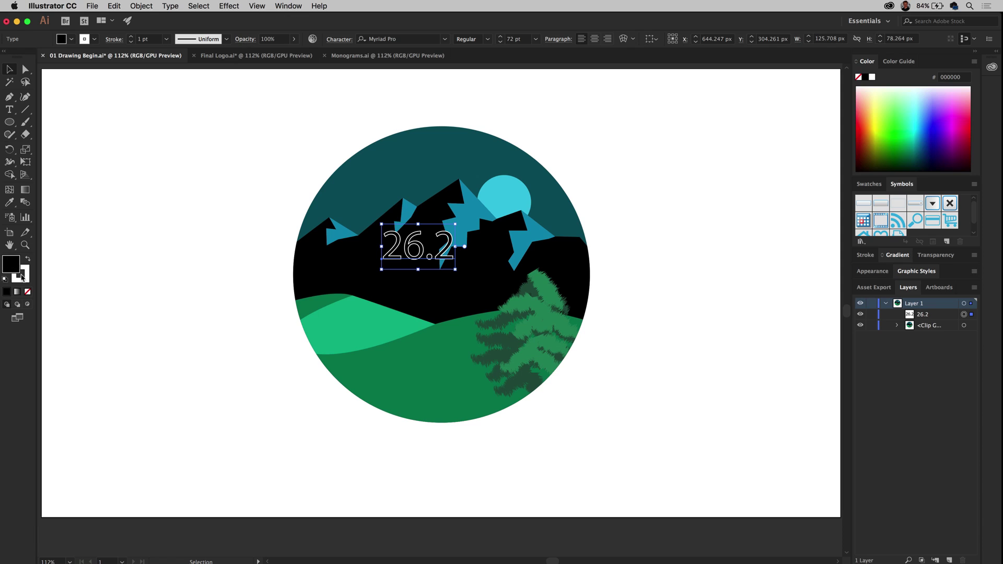
left_click(24, 282)
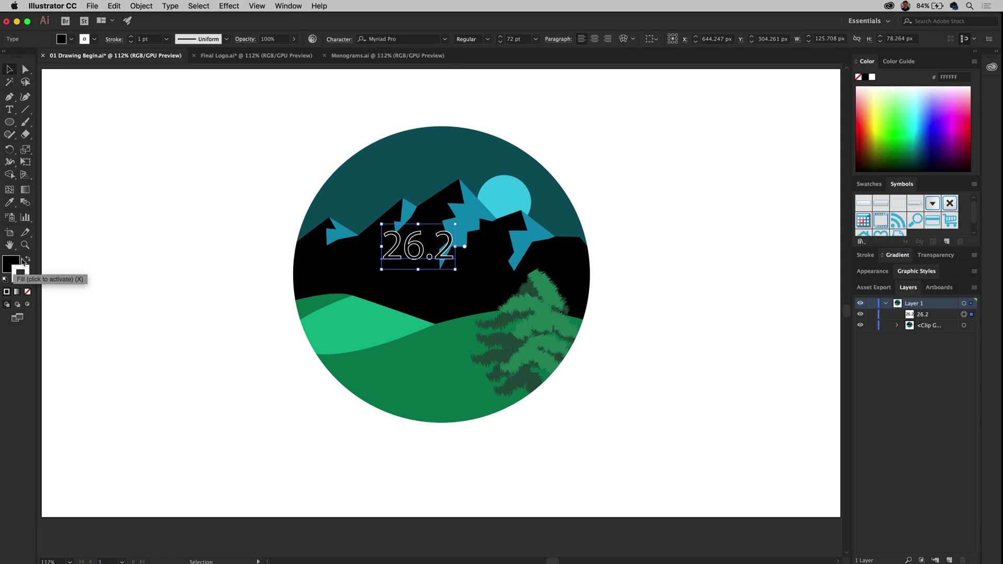
left_click(27, 259)
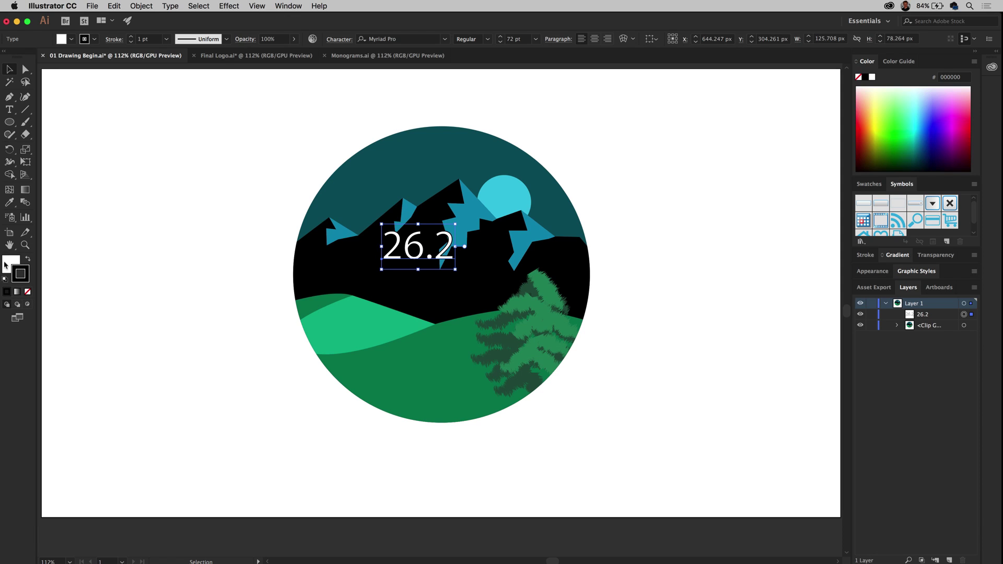
left_click(27, 294)
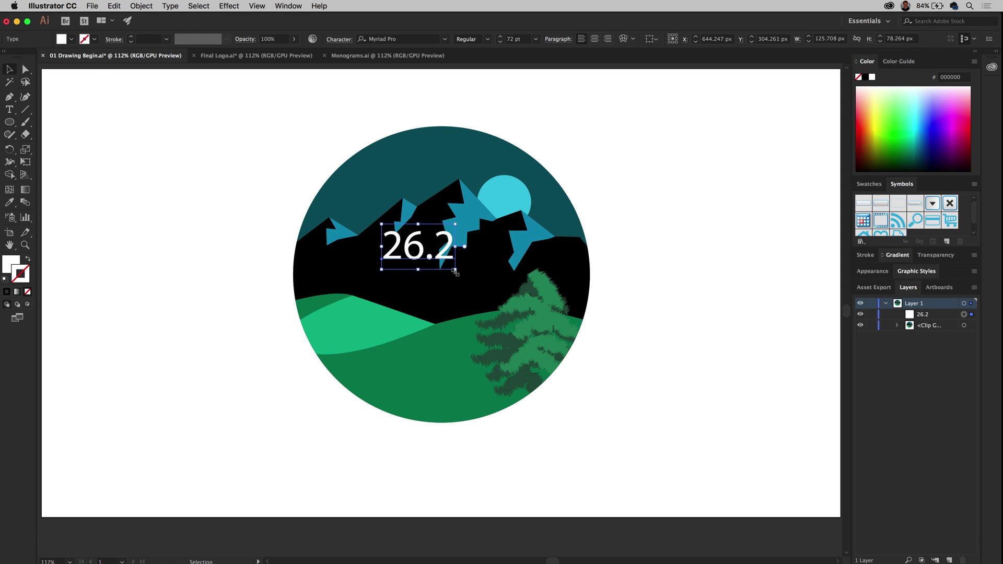
- Enlarge the 26.2 text to about 226 pt and center it over the circular scene
left_click_drag(454, 271, 587, 447)
left_click_drag(450, 286, 400, 269)
left_click_drag(534, 333, 563, 350)
left_click_drag(411, 283, 411, 281)
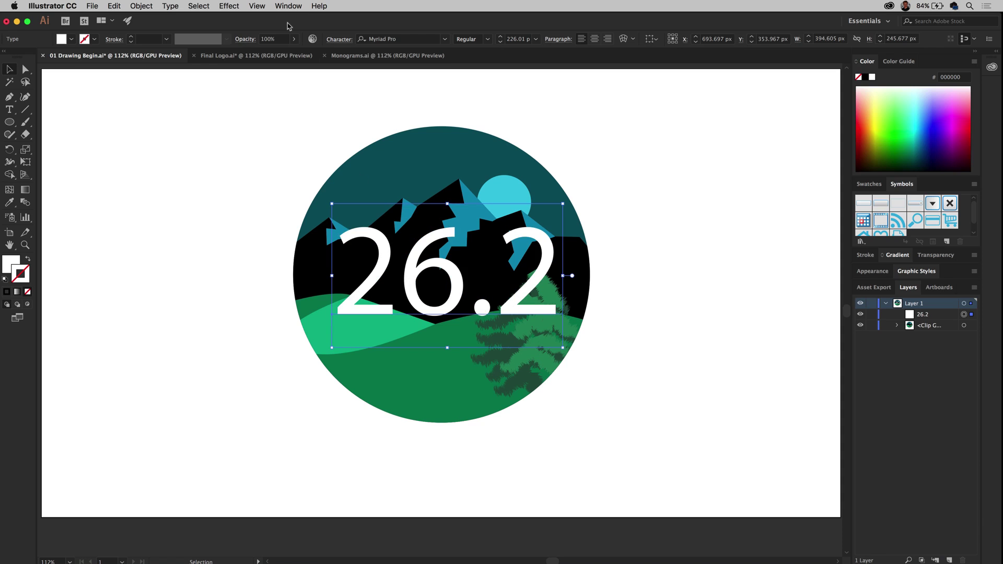
- Show the character settings beside the artwork, set the 26.2 text's font to Open Sans Condensed Bold, and recenter the text
left_click(283, 6)
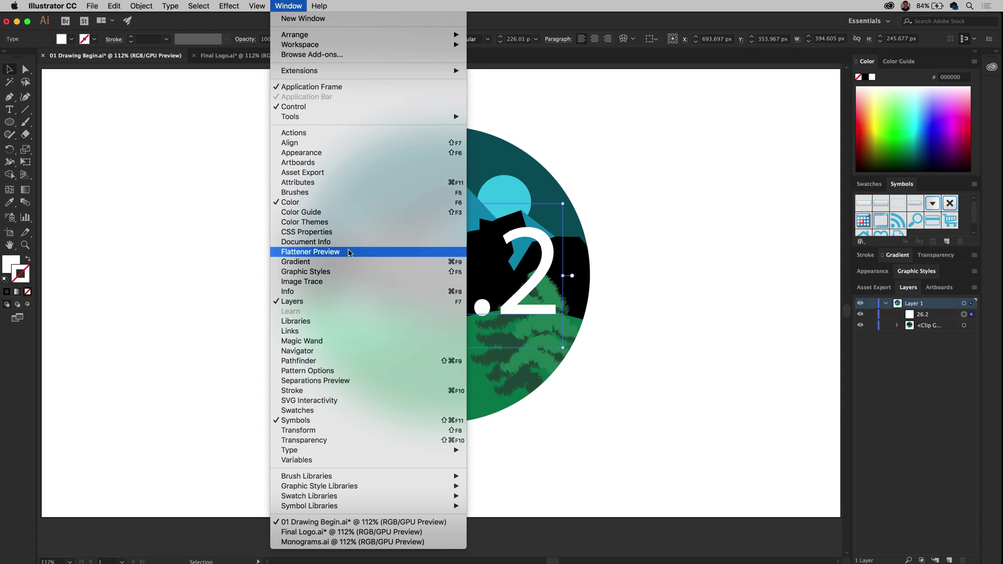
mouse_move(374, 451)
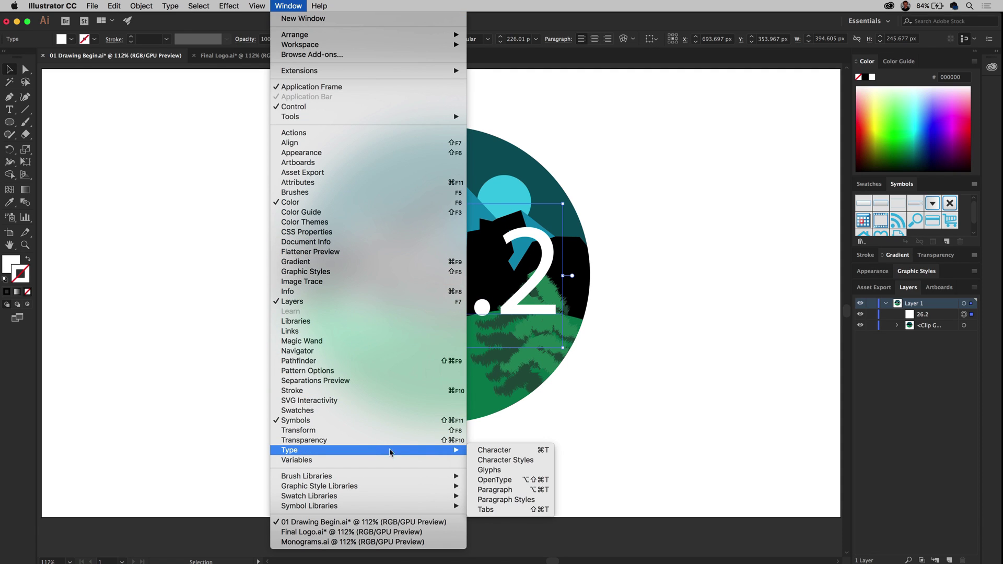
left_click(501, 450)
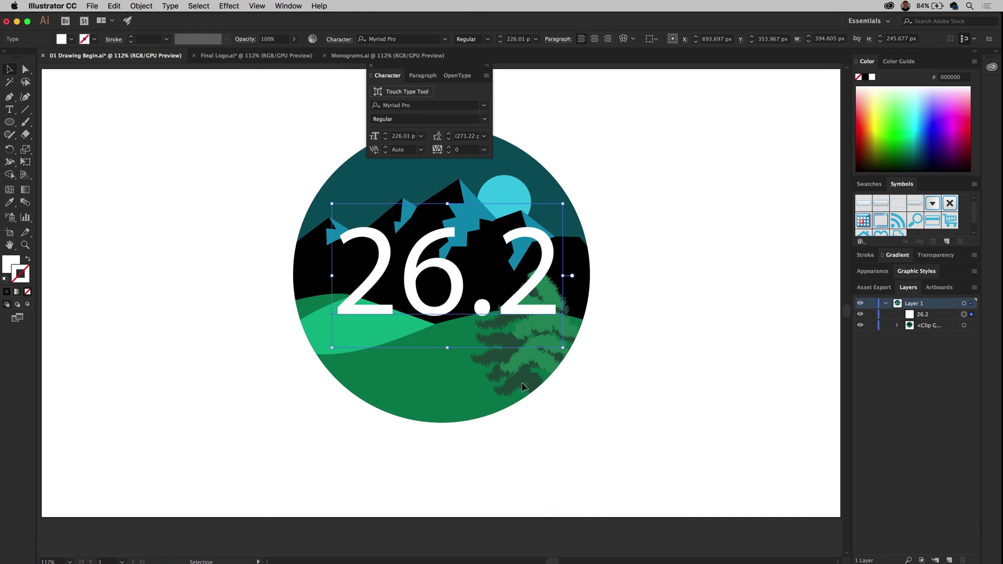
left_click_drag(398, 75, 716, 115)
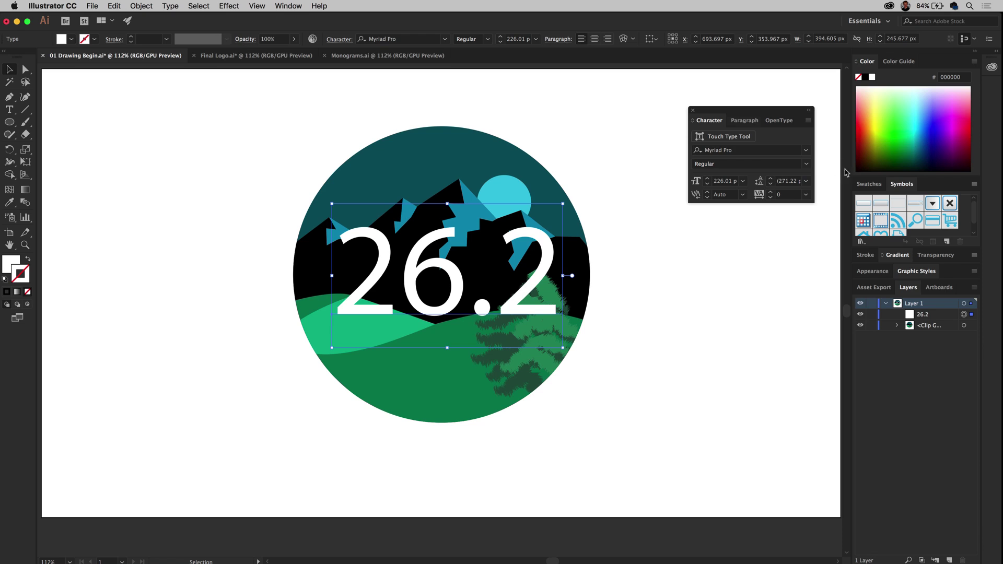
left_click(806, 150)
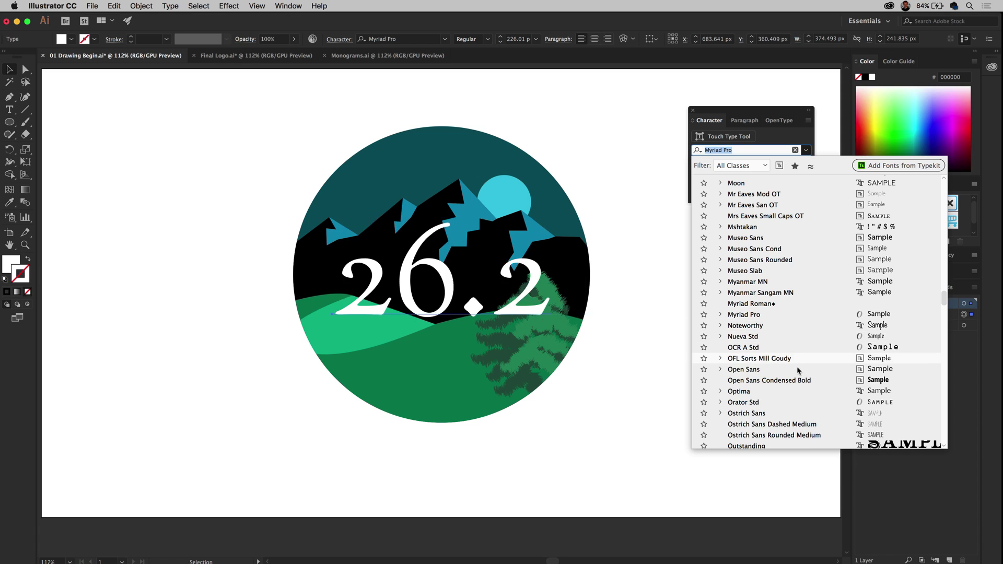
scroll(798, 387, "down", 2)
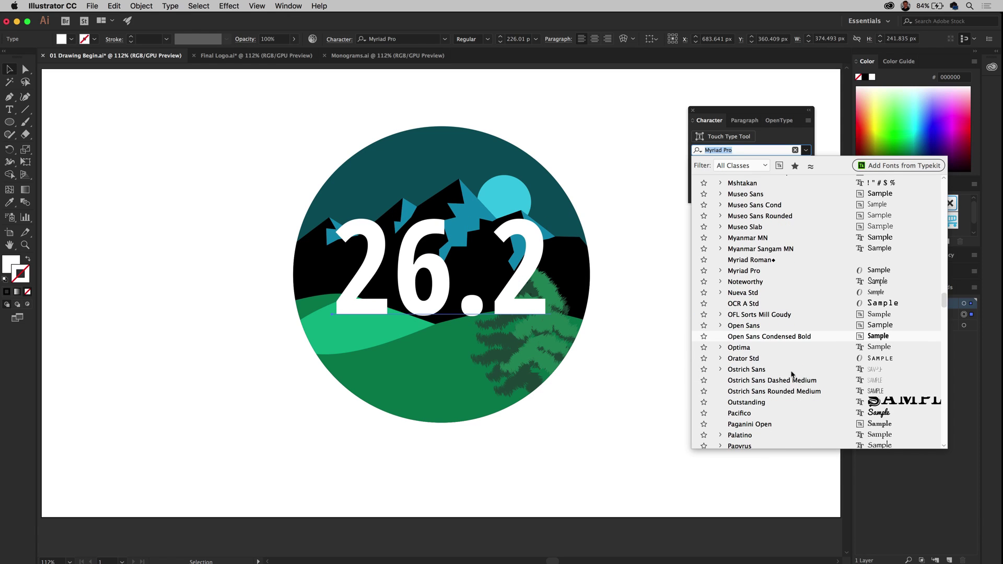
left_click(775, 338)
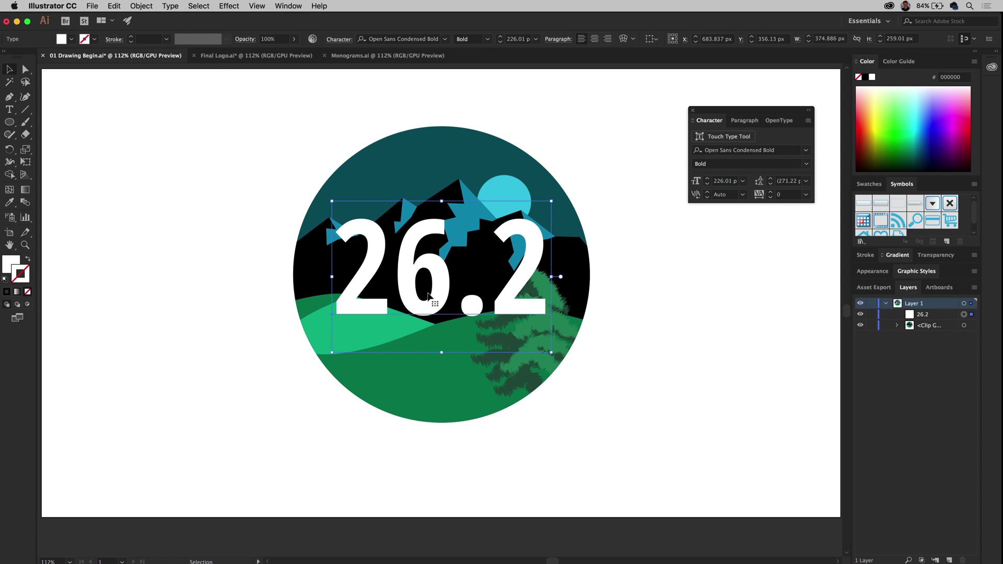
left_click_drag(437, 291, 441, 295)
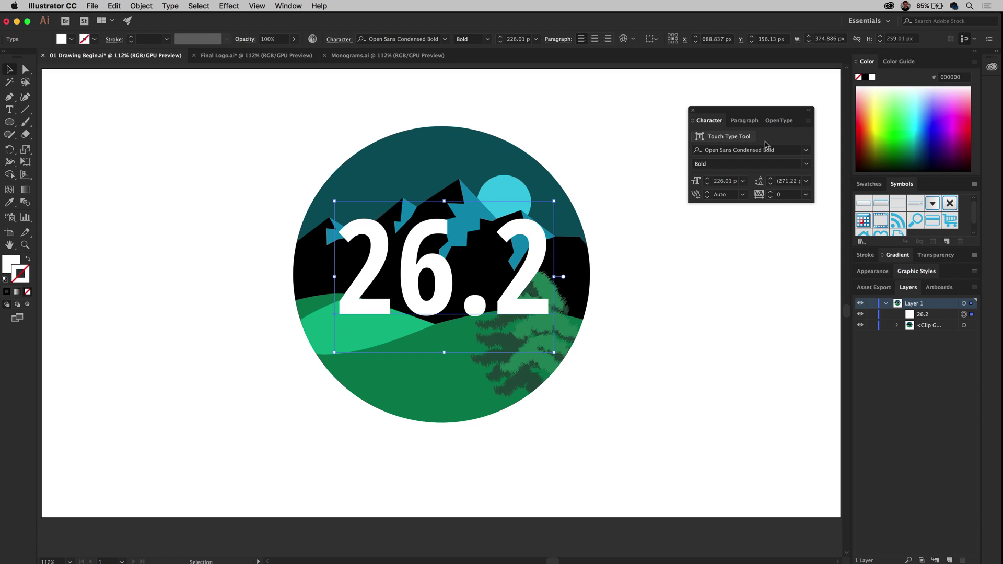
- Raise the decimal point to the digits' mid-height with the Touch Type tool and move the last 2 closer to it
left_click(726, 137)
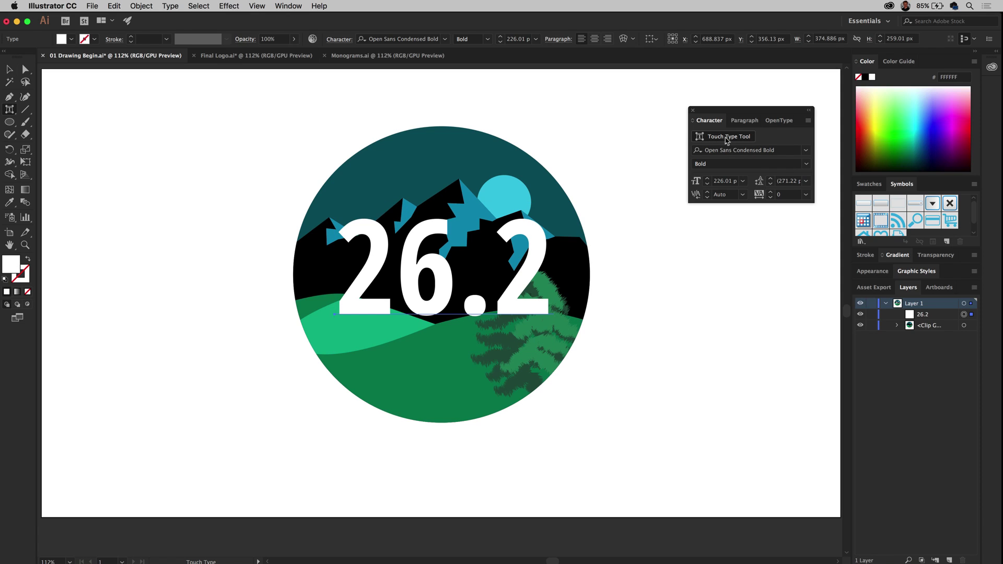
left_click(474, 310)
left_click_drag(475, 312, 475, 271)
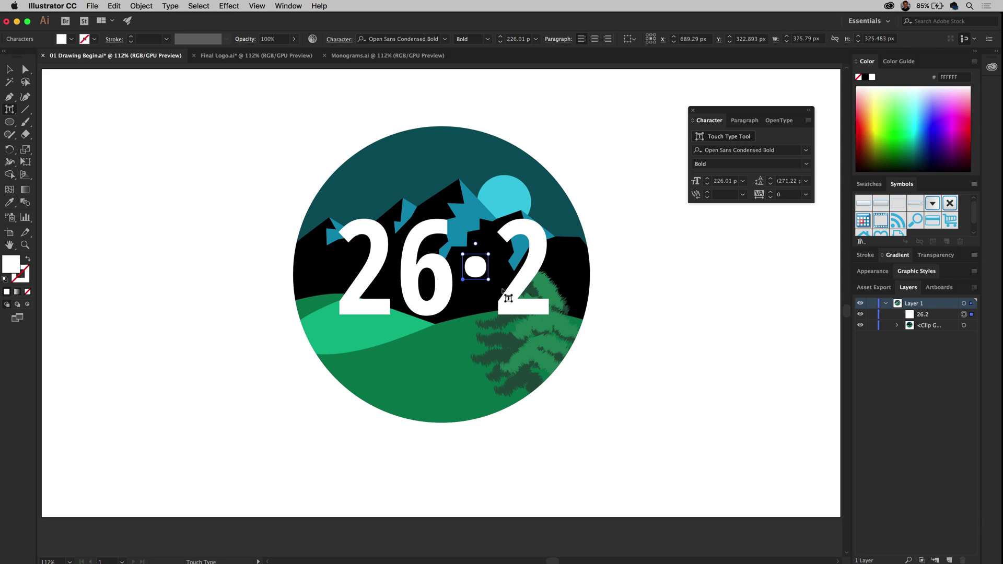
left_click(518, 288)
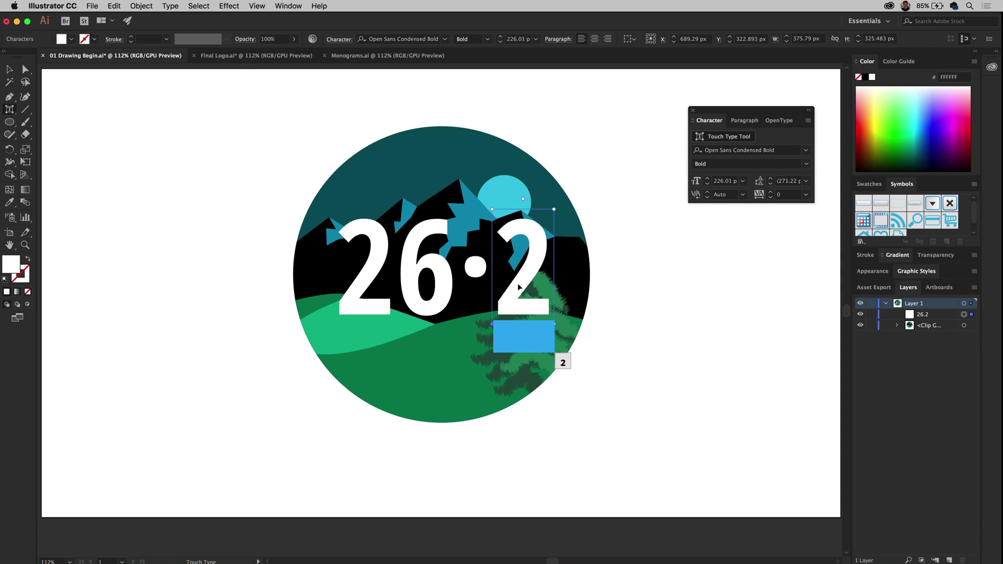
left_click_drag(519, 286, 506, 286)
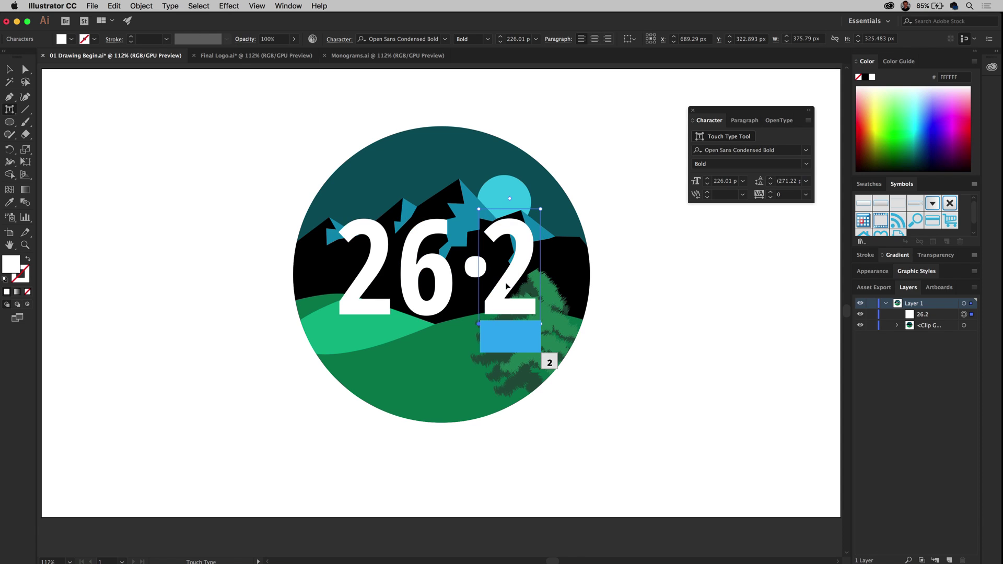
left_click(420, 282)
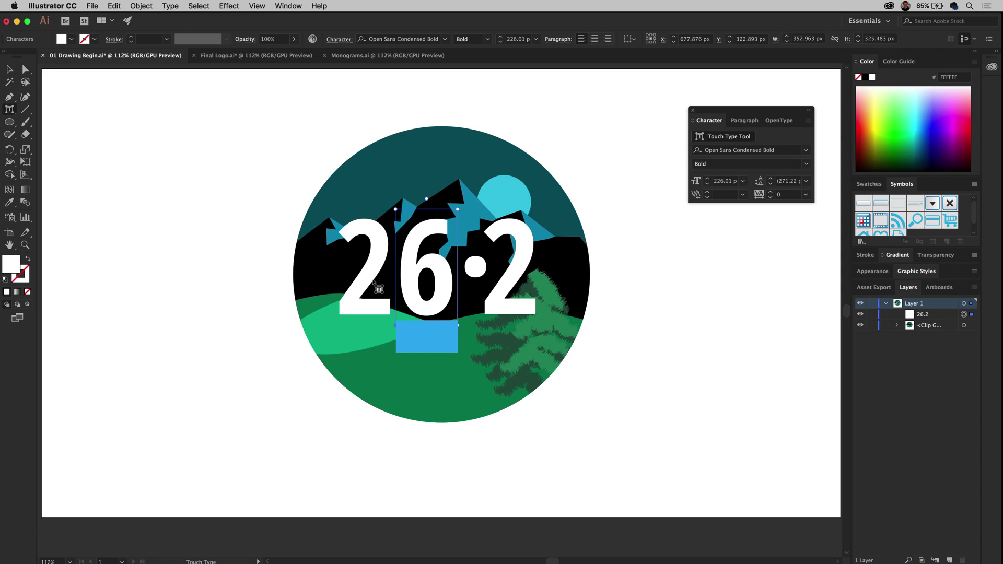
left_click(372, 281)
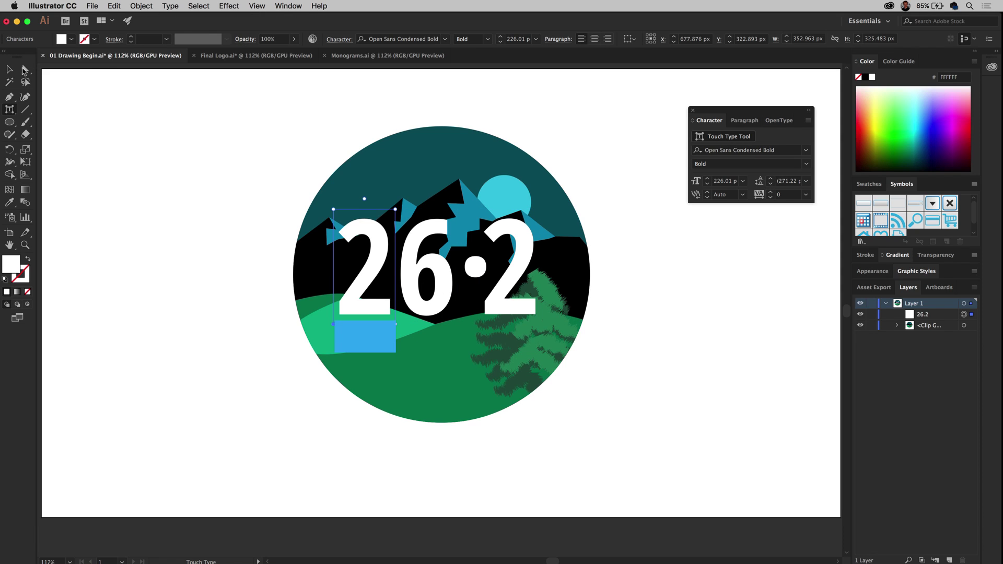
- Nudge the 26.2 text slightly within the circle and switch to the Final Logo document for comparison
left_click(10, 71)
left_click_drag(379, 267, 381, 269)
left_click(233, 55)
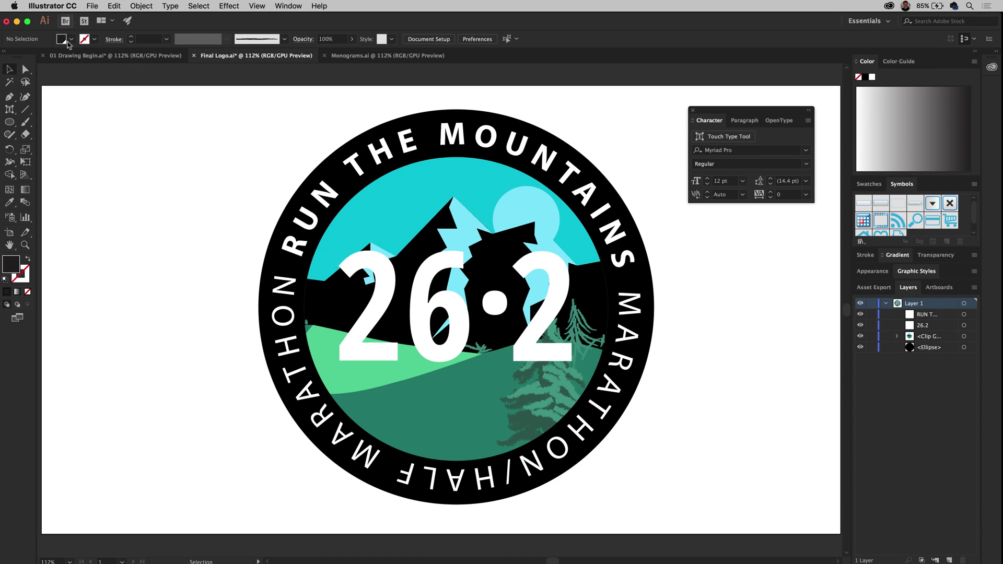
- Return to the 01 Drawing Begin document and nudge the 26.2 text slightly up and to the left within the scene
left_click(92, 59)
left_click_drag(379, 267, 375, 265)
left_click(243, 221)
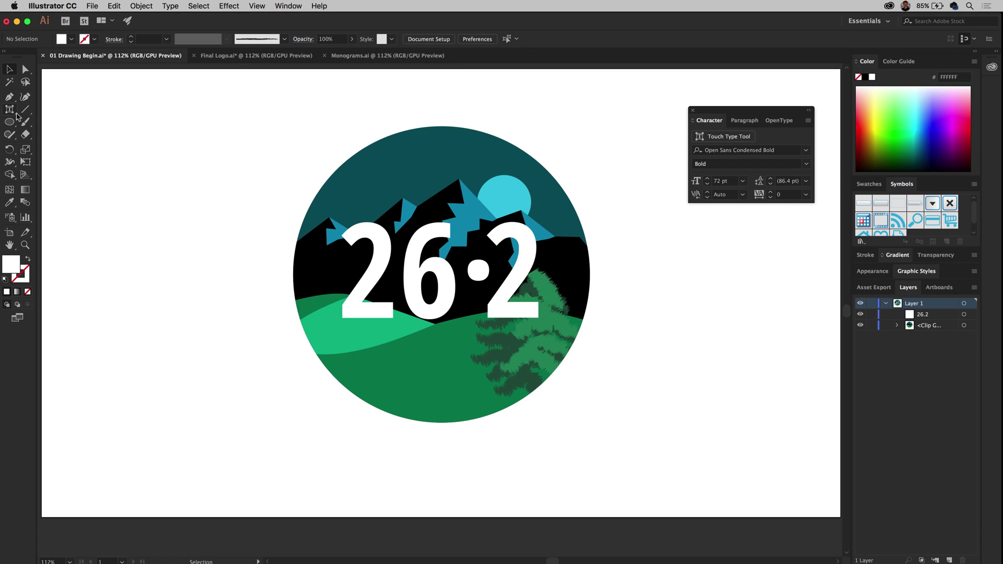
- Copy the complete RUN THE MOUNTAINS MARATHON/HALF MARATHON ring text from the Final Logo document
left_click(225, 55)
left_click(9, 109)
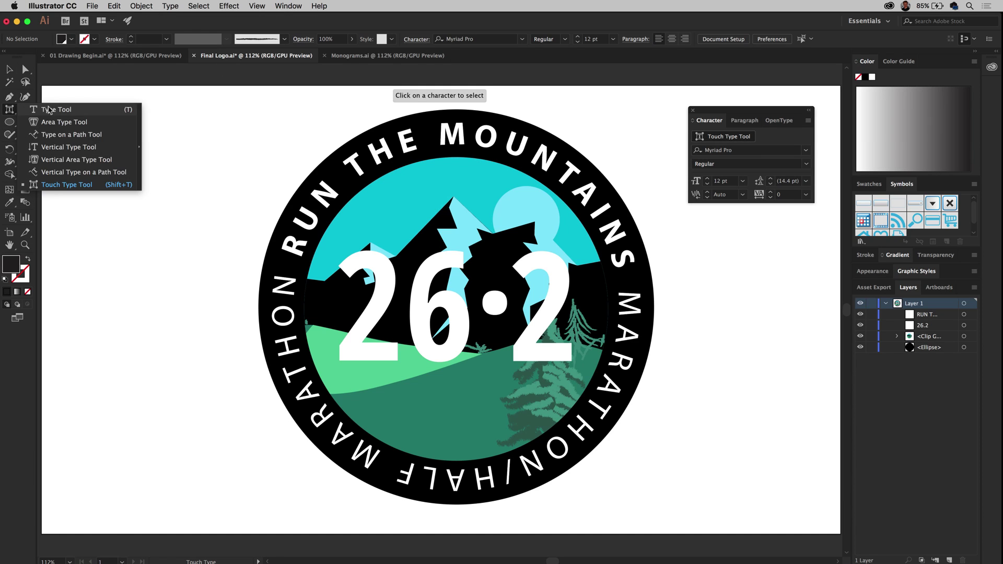
left_click(292, 249)
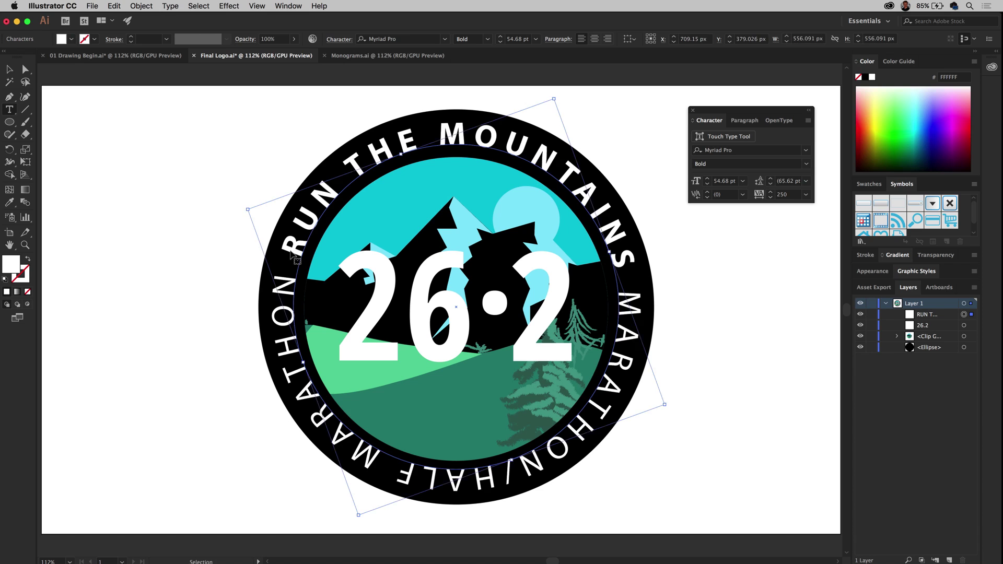
key("super+a")
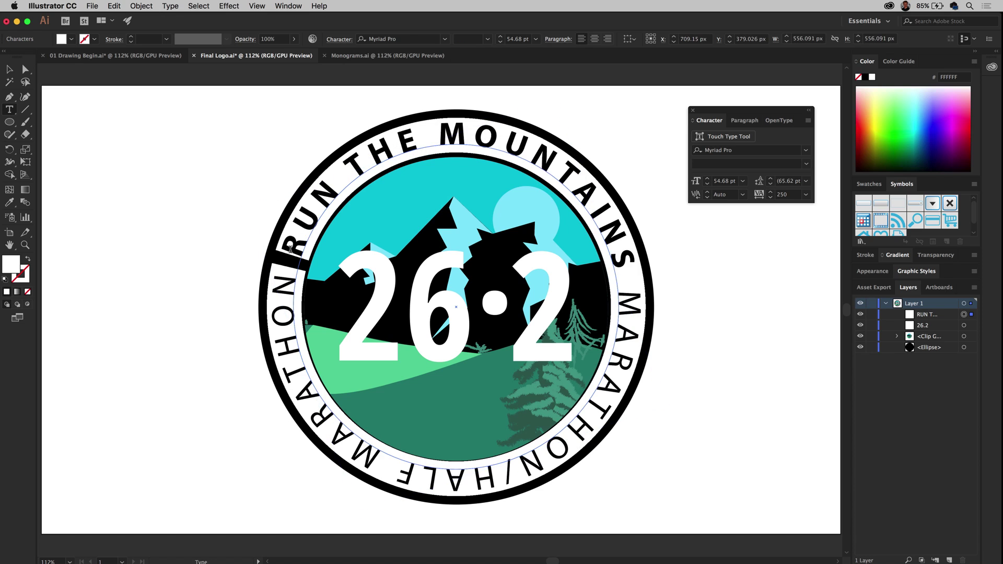
left_click(9, 70)
- Paste the copied slogan into the 01 Drawing Begin document as a new straight line of text near the artboard's upper left
left_click(73, 56)
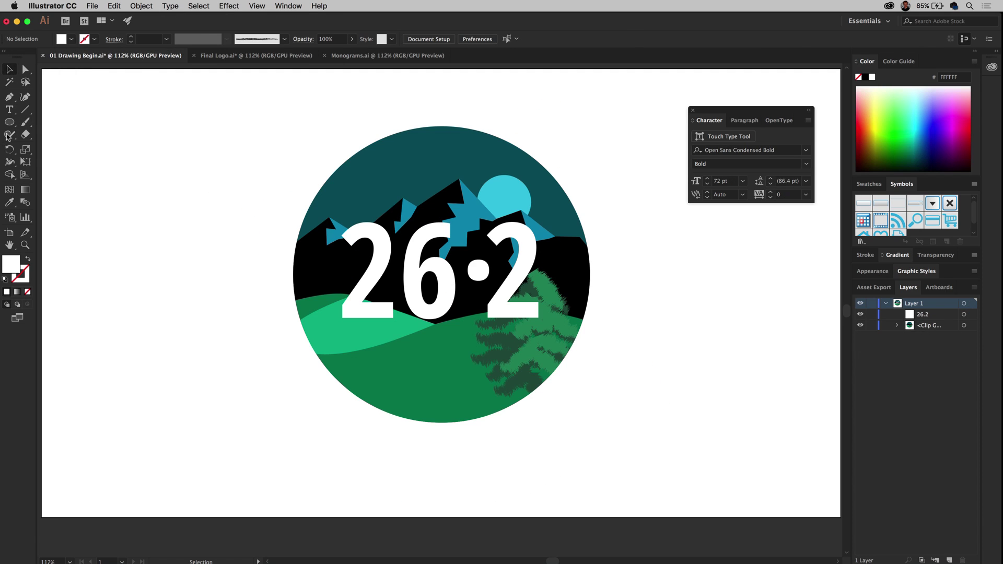
left_click(10, 110)
left_click(183, 146)
key("super+v")
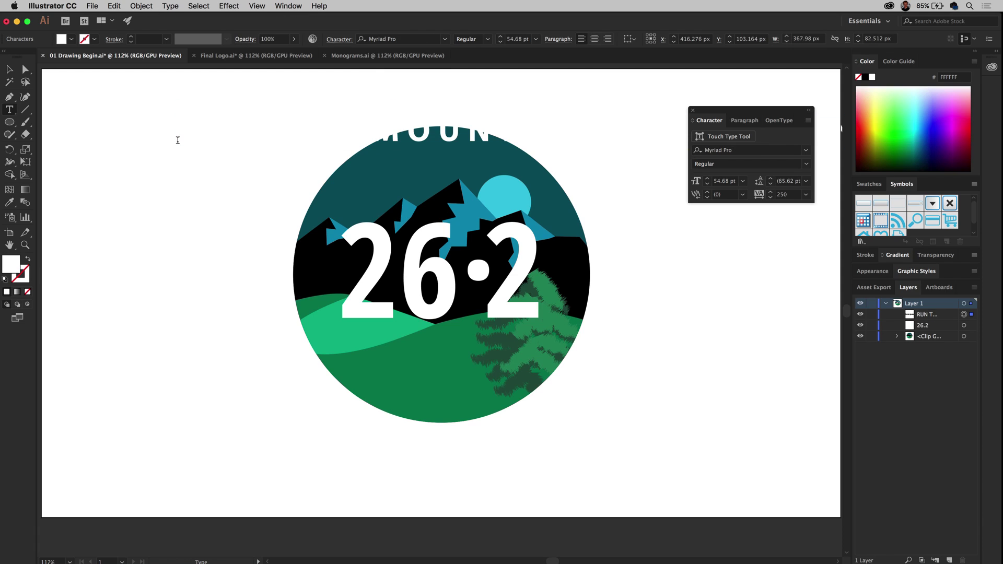
- Make the whole pasted slogan black and set its tracking to 0
key("Escape")
triple_click(202, 127)
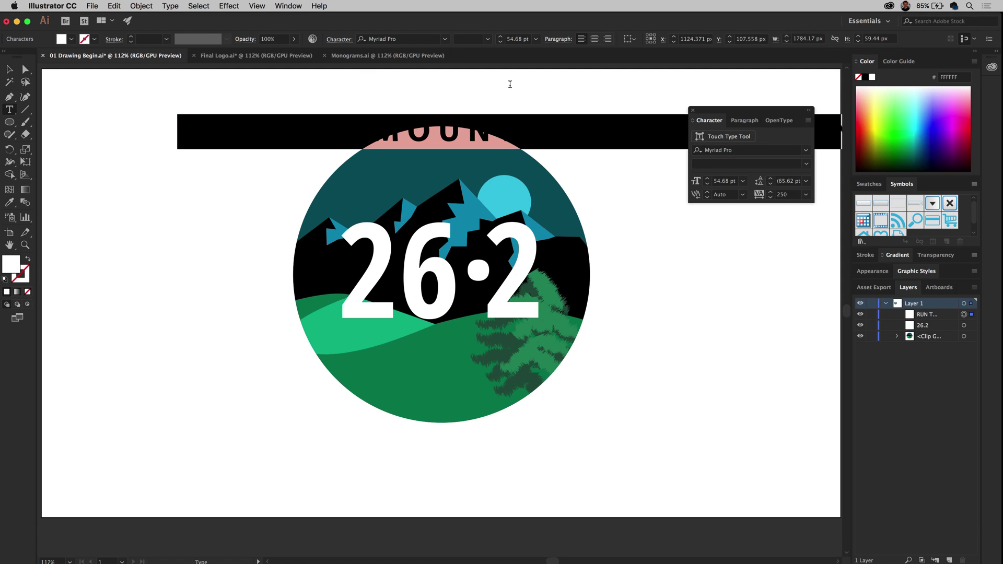
key("Escape")
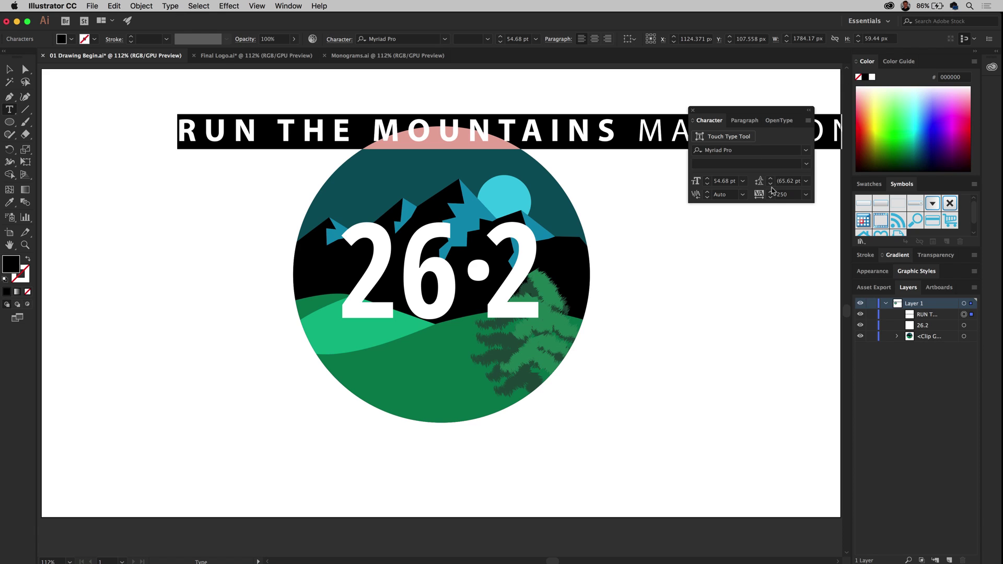
left_click(782, 194)
type("0")
key("Return")
left_click(8, 71)
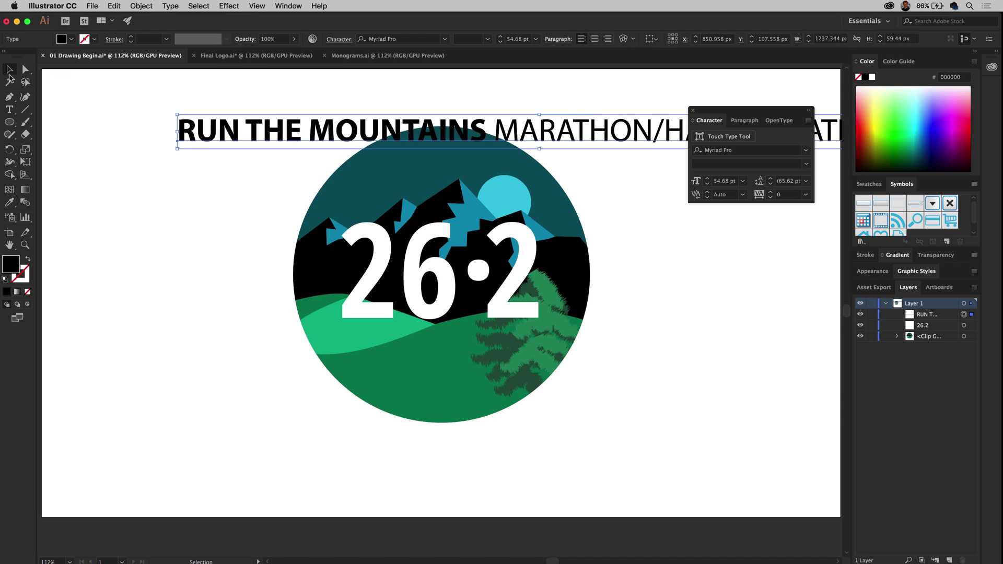
- Move the slogan across the middle of the circle and try a horizontal Arc warp with a 27% bend on it
left_click_drag(230, 137, 131, 256)
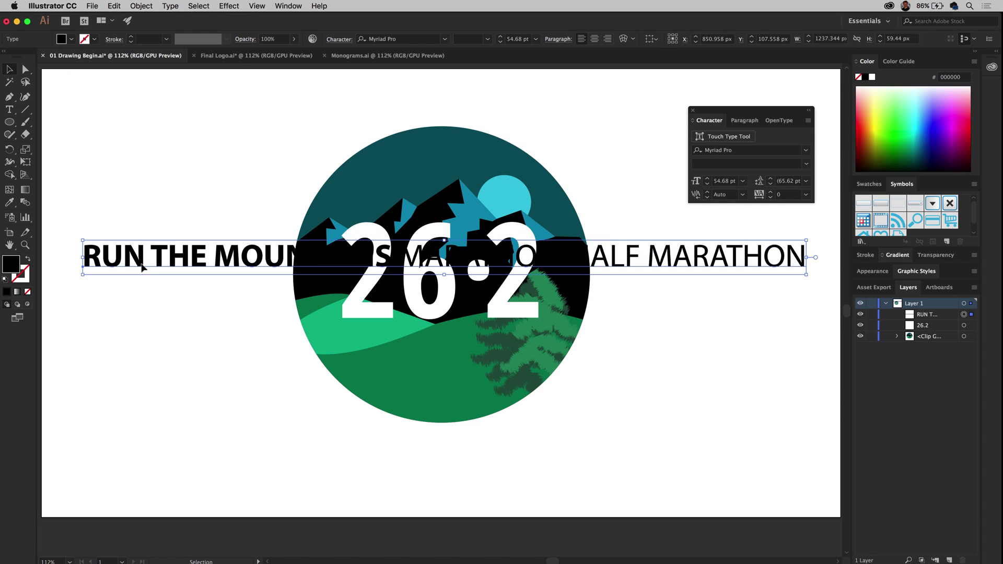
left_click(632, 40)
left_click(653, 52)
left_click(623, 39)
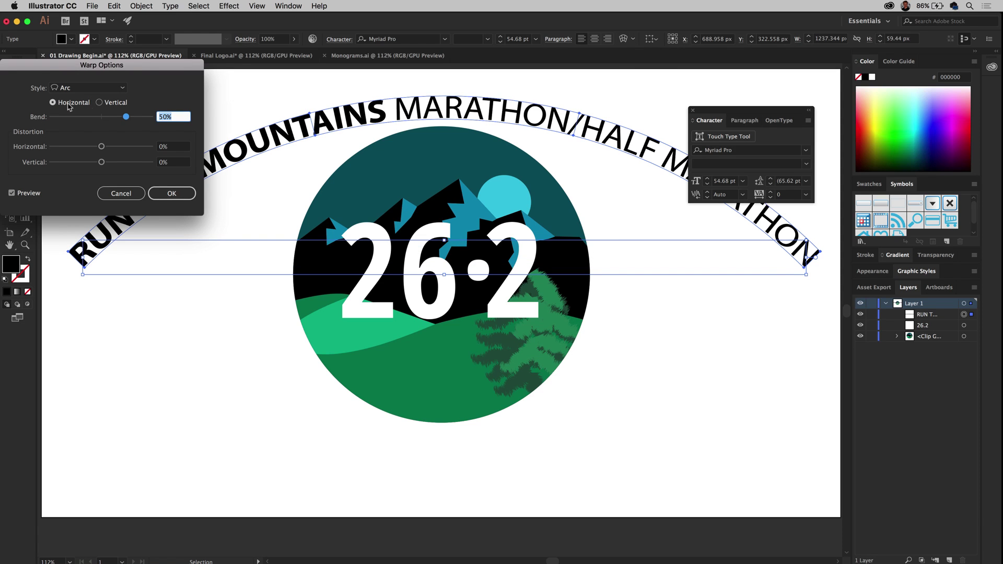
left_click_drag(50, 72, 378, 299)
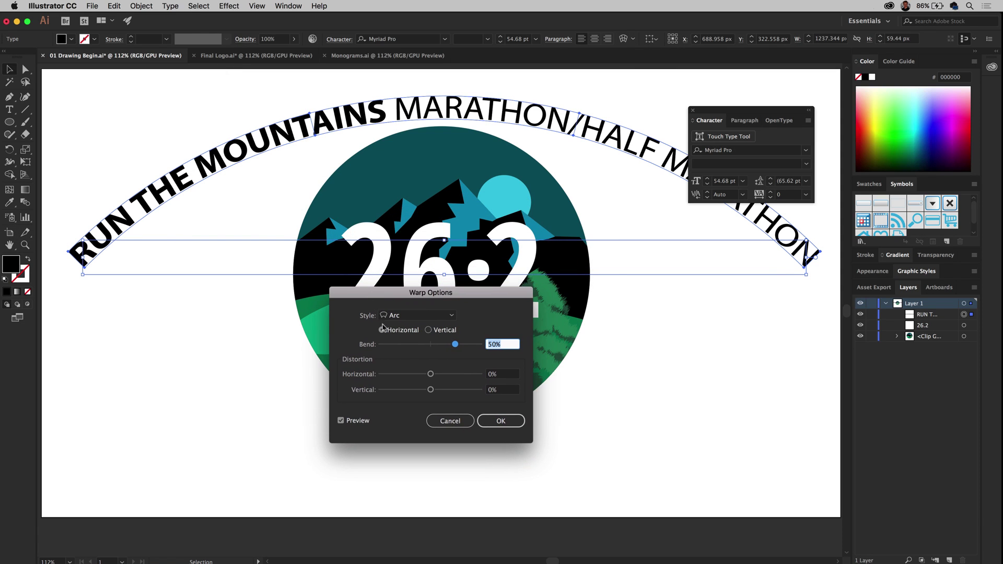
mouse_move(455, 347)
left_mouse_down()
mouse_move(433, 349)
mouse_move(468, 352)
mouse_move(443, 346)
left_mouse_up()
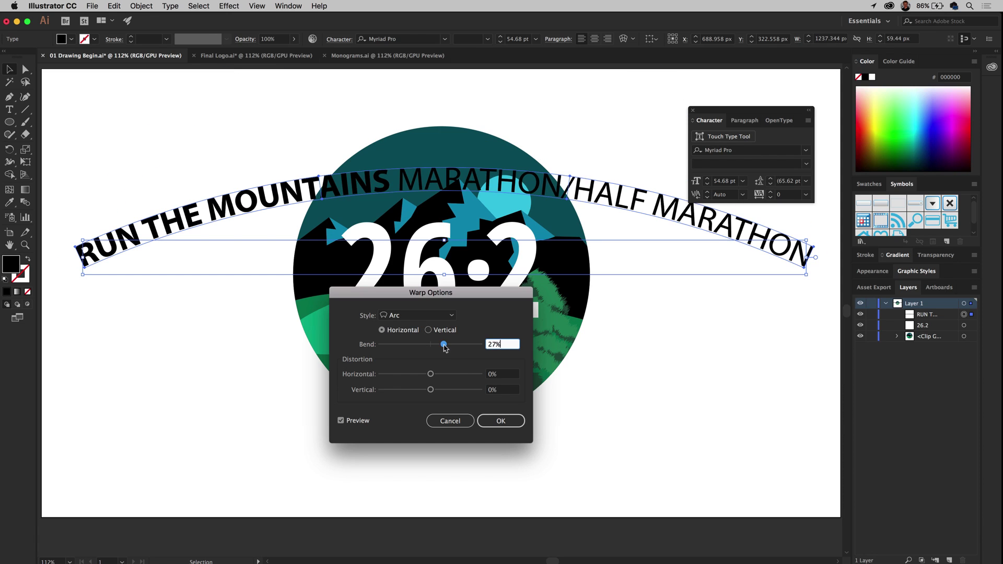
- Try the Arc Lower and Flag warp styles on the slogan, raising the Flag bend to 100%
left_click(452, 317)
left_click(425, 338)
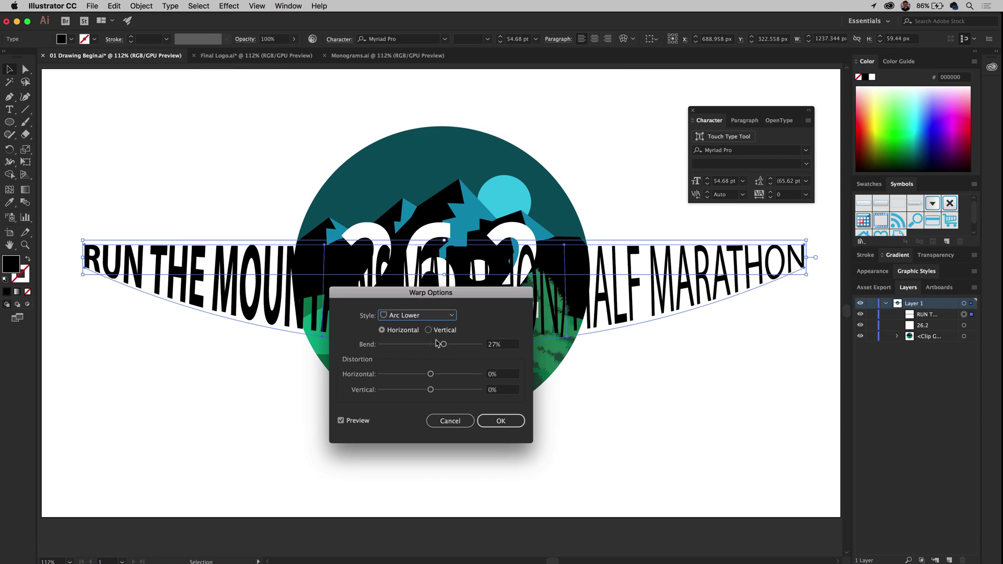
left_click(451, 317)
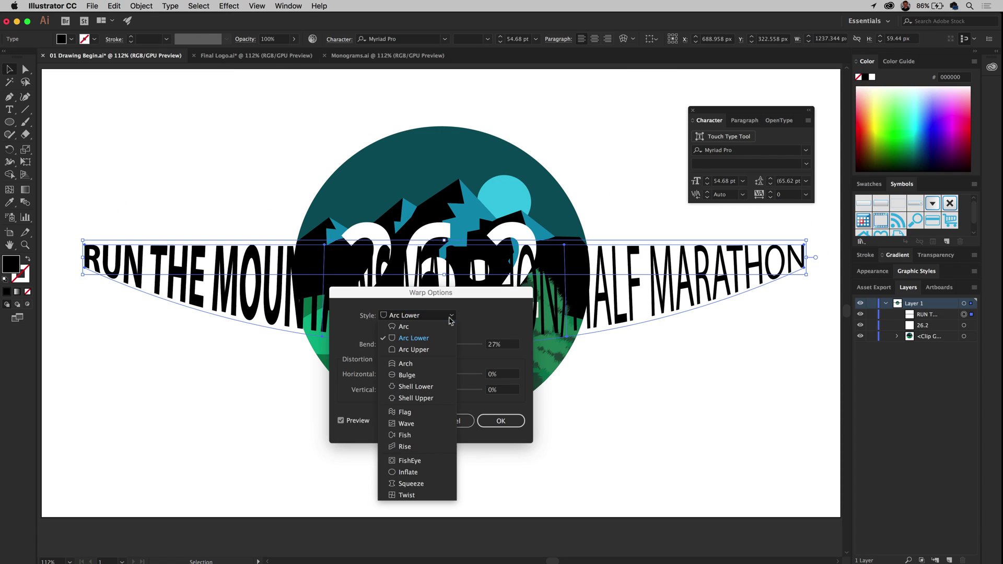
left_click(427, 413)
left_click_drag(453, 346, 481, 345)
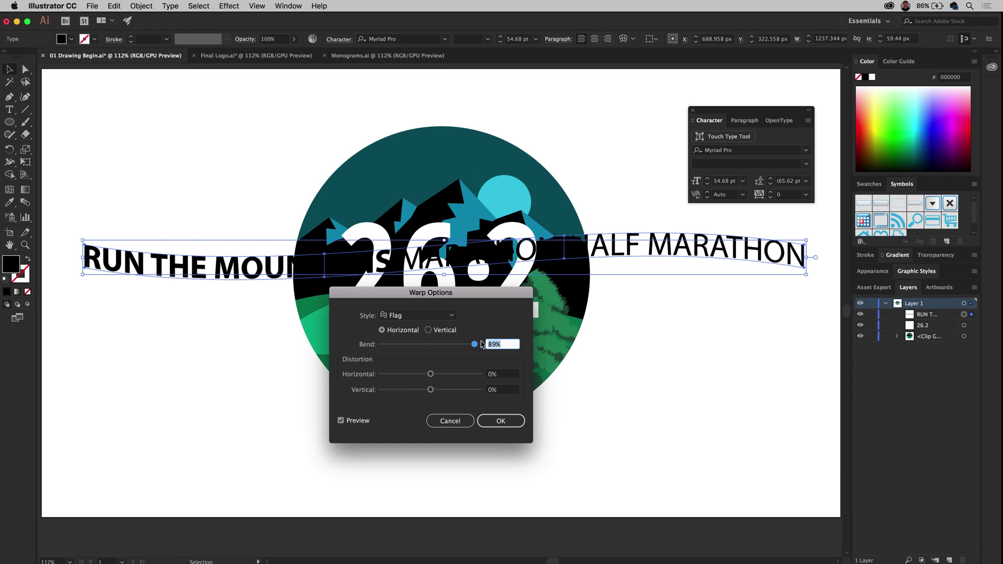
- Try the Inflate warp style on the slogan and cancel the warp
left_click(452, 314)
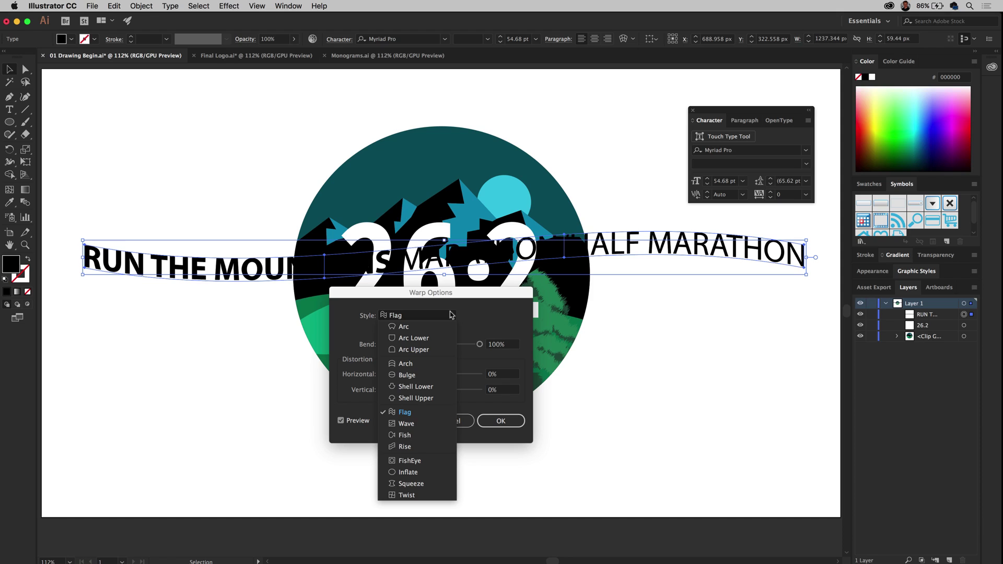
left_click(476, 299)
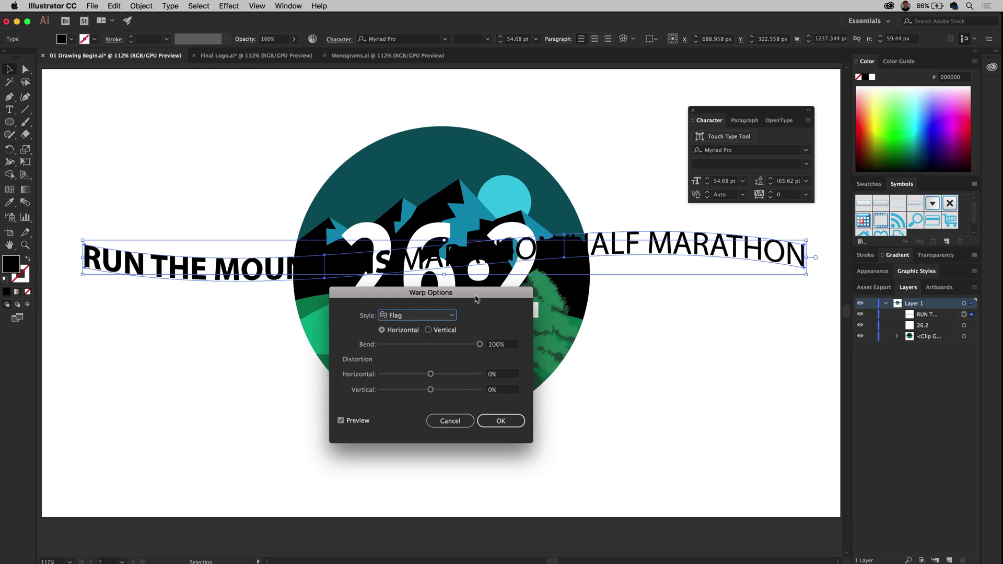
left_click(442, 315)
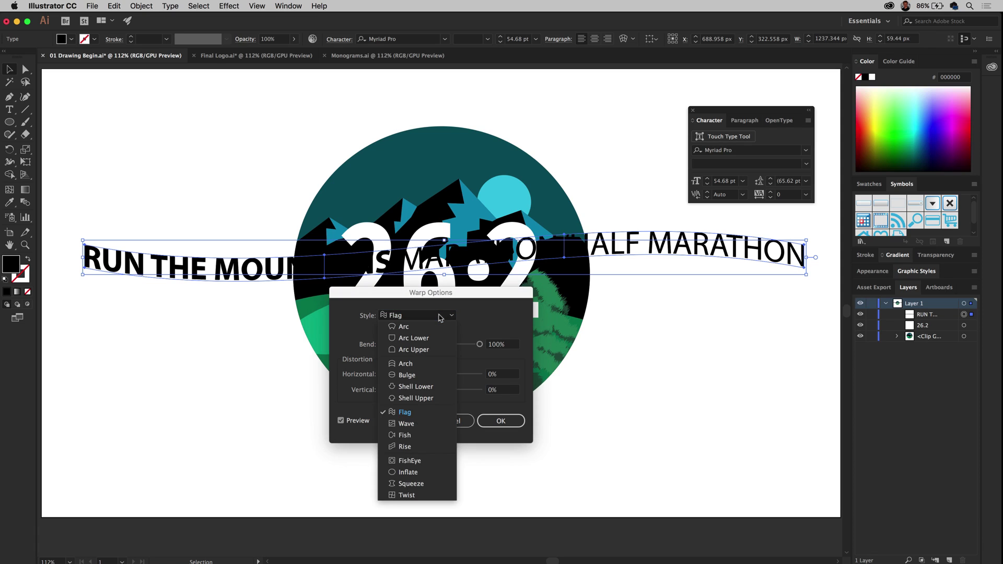
left_click(407, 473)
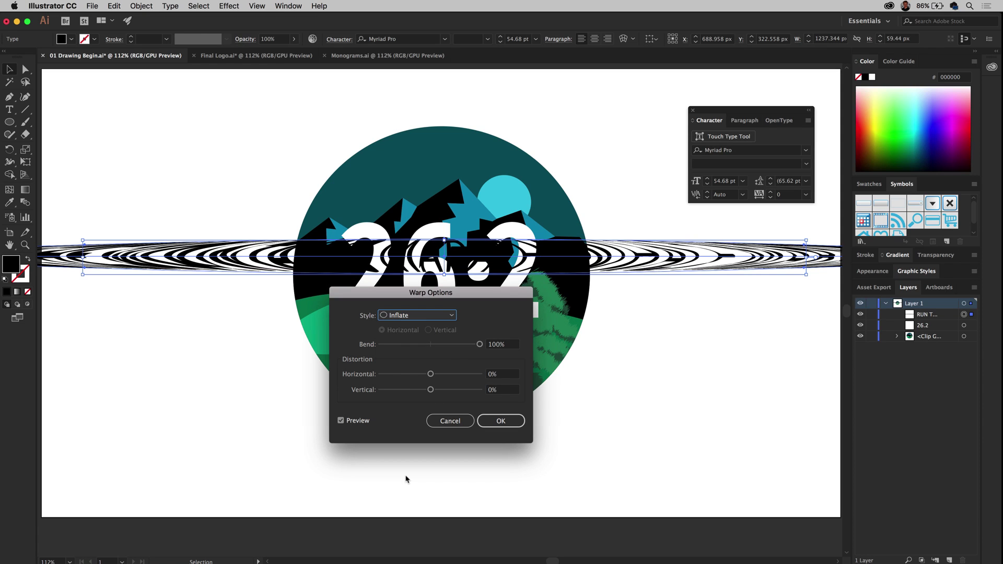
left_click(442, 420)
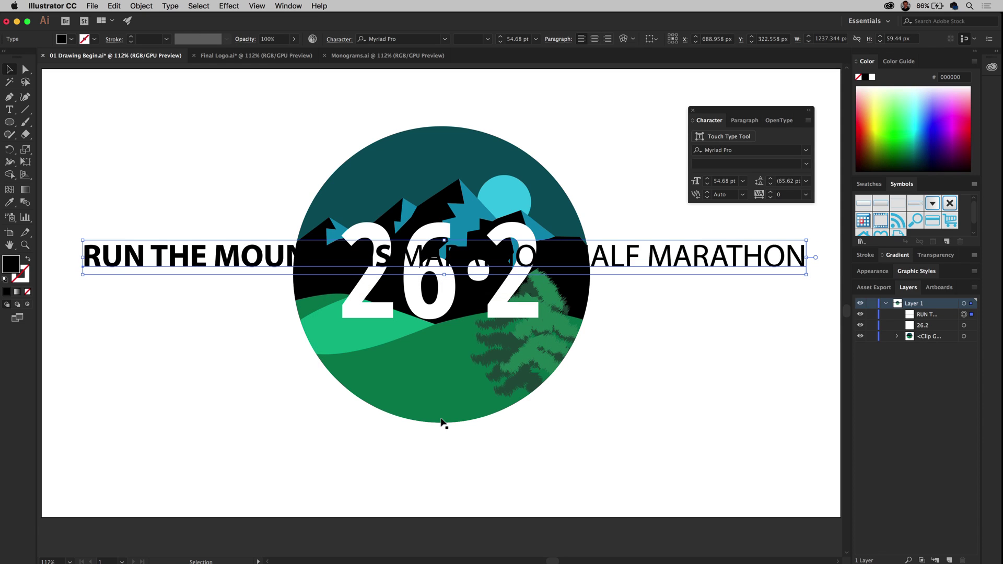
- Move the slogan text above the circular scene and deselect it
left_click_drag(235, 256, 228, 107)
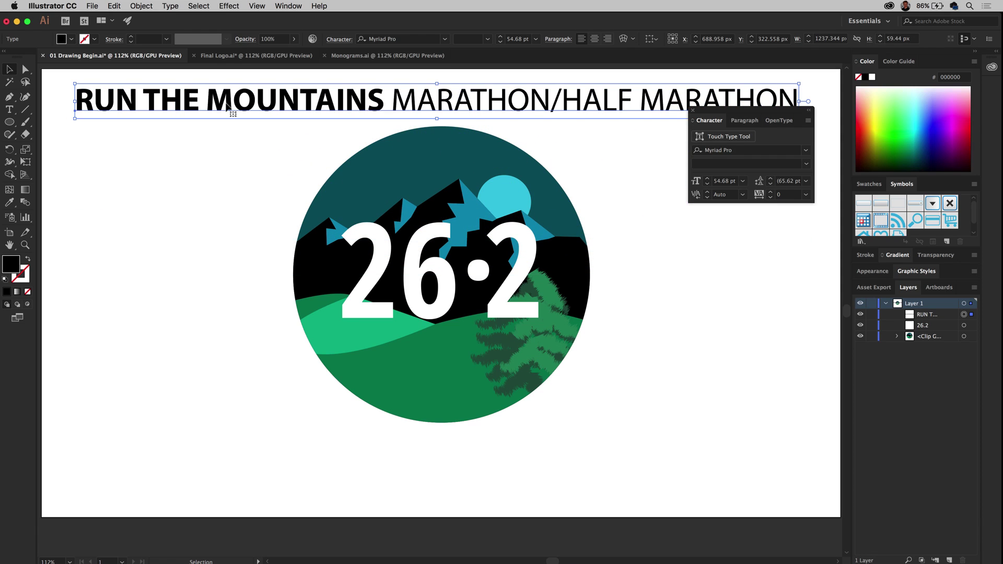
left_click(249, 176)
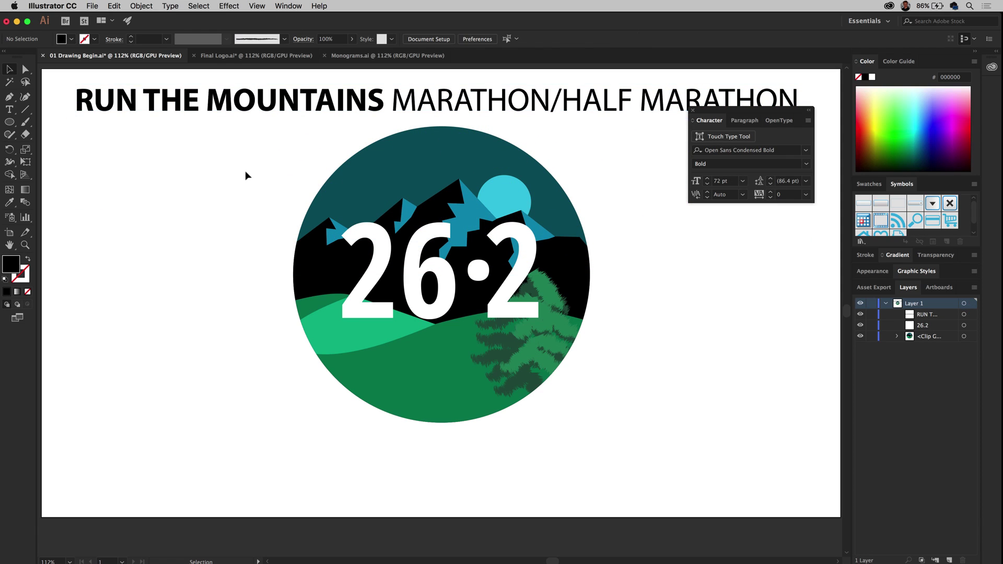
- Draw a circle about 532 px in diameter around the scene, with no fill and a 1 pt black stroke
left_click(9, 122)
left_click_drag(7, 124, 66, 147)
left_click_drag(446, 274, 563, 429)
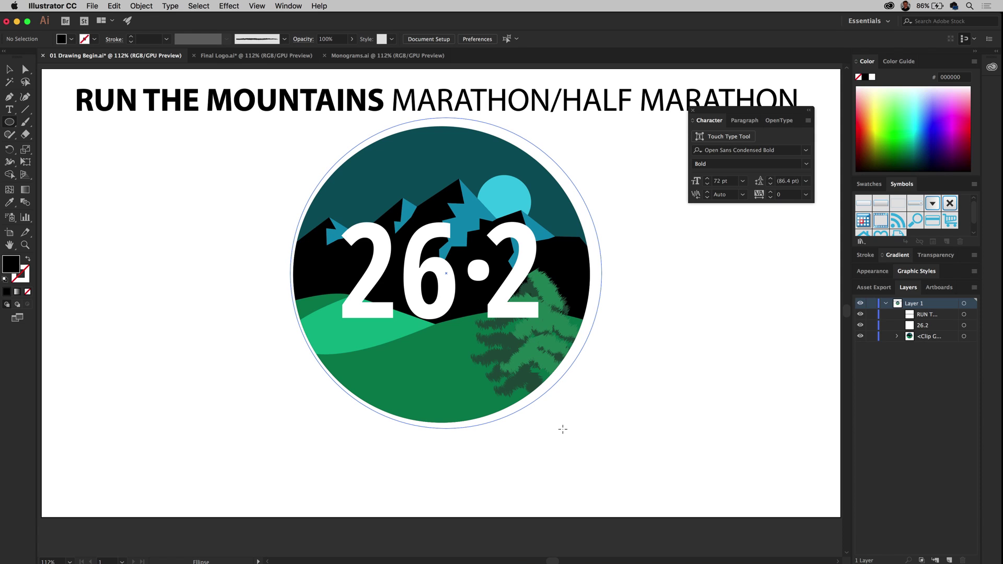
left_click_drag(563, 429, 563, 430)
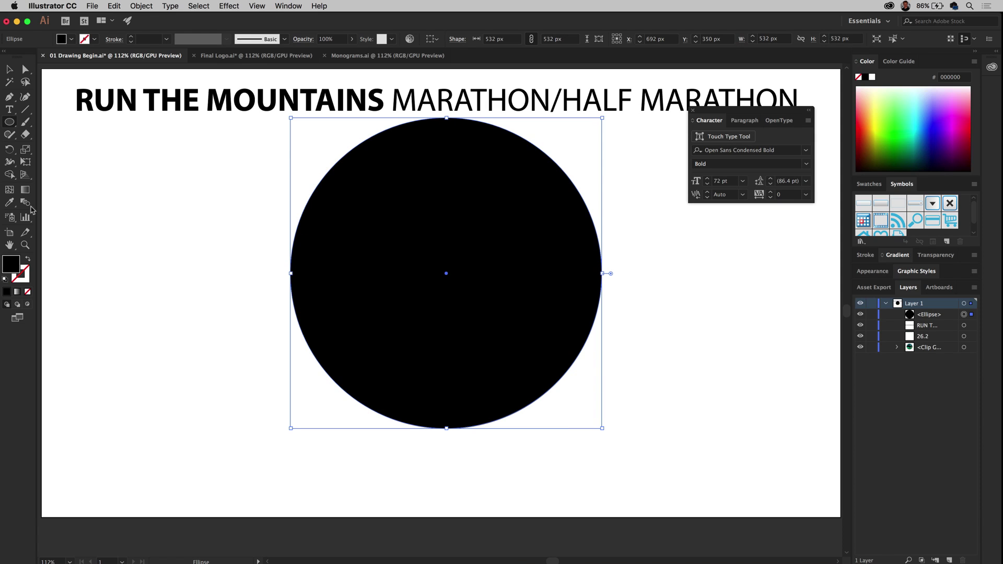
left_click(28, 259)
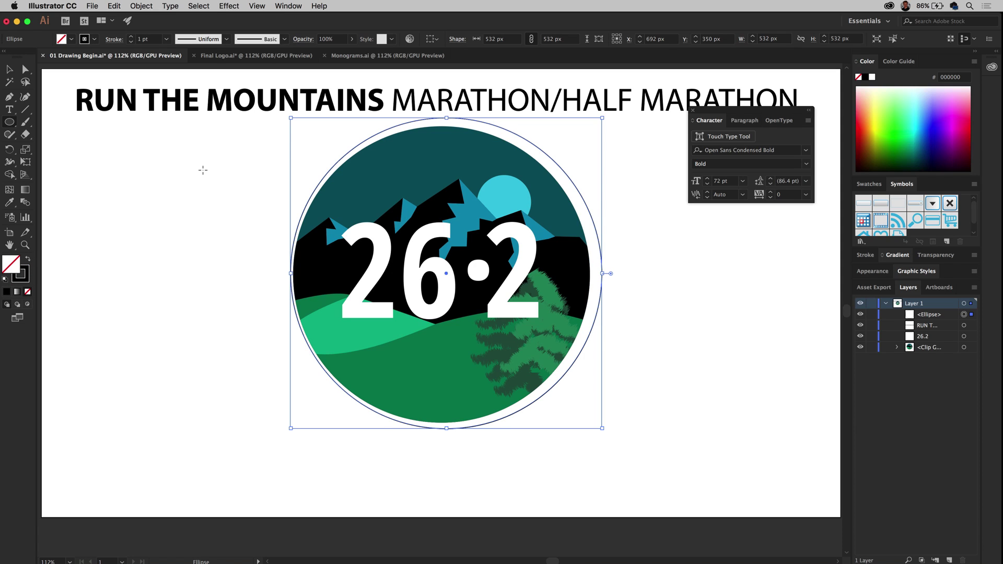
- Nudge the outline circle until it is concentric with the circular scene, leaving an even gap all around
key("Left")
key("Left")
key("Left")
key("Left")
key("Left")
key("Left")
key("Left")
key("Left")
key("Left")
key("Left")
key("Down")
key("Down")
key("Down")
key("Down")
key("Down")
key("Down")
key("Down")
key("Down")
key("Down")
key("Down")
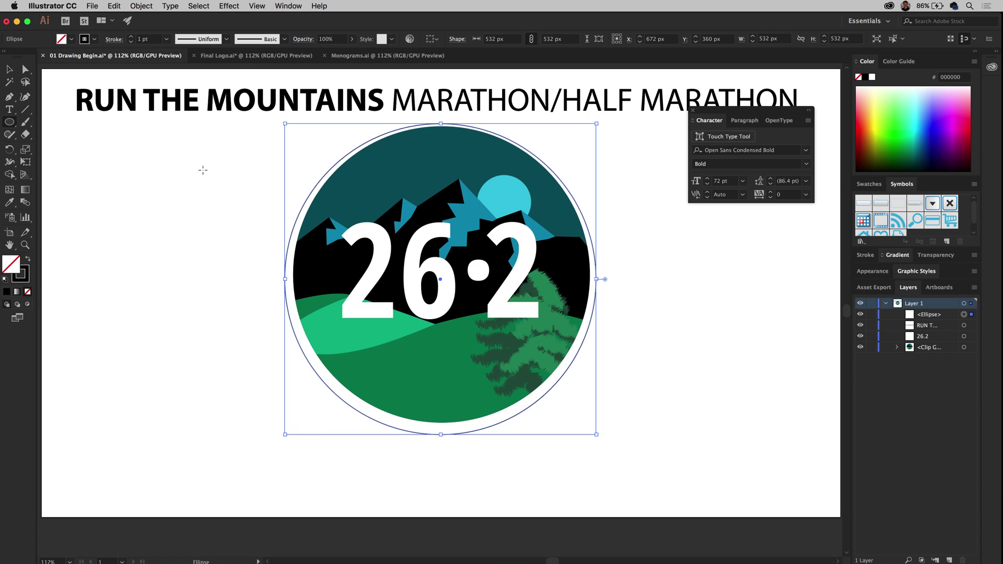
key("Up")
key("Up")
key("Up")
key("Up")
key("Up")
key("Up")
key("Up")
key("Up")
key("Up")
key("Right")
key("Up")
key("Up")
key("Up")
key("Up")
key("Up")
key("Up")
key("Up")
key("Up")
key("Up")
key("Right")
key("Down")
- Cut the whole slogan to the clipboard and delete the empty text object left above the circle
left_click(9, 72)
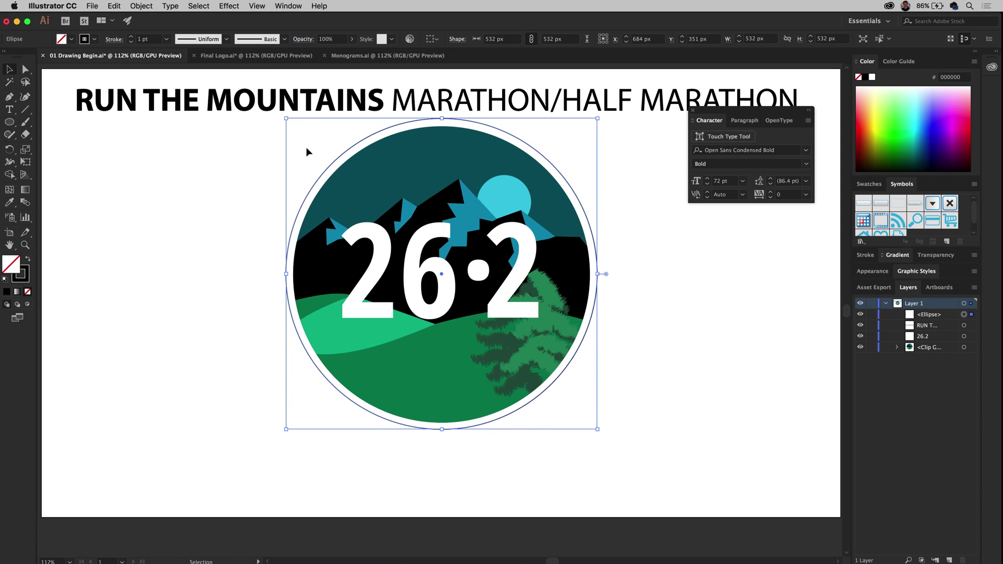
double_click(180, 99)
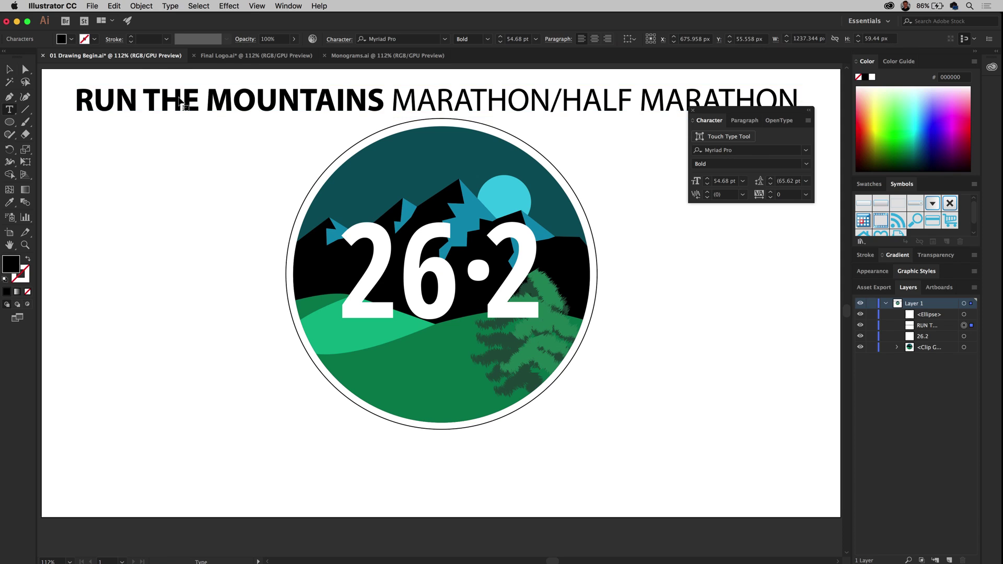
double_click(181, 100)
triple_click(180, 100)
key("super+c")
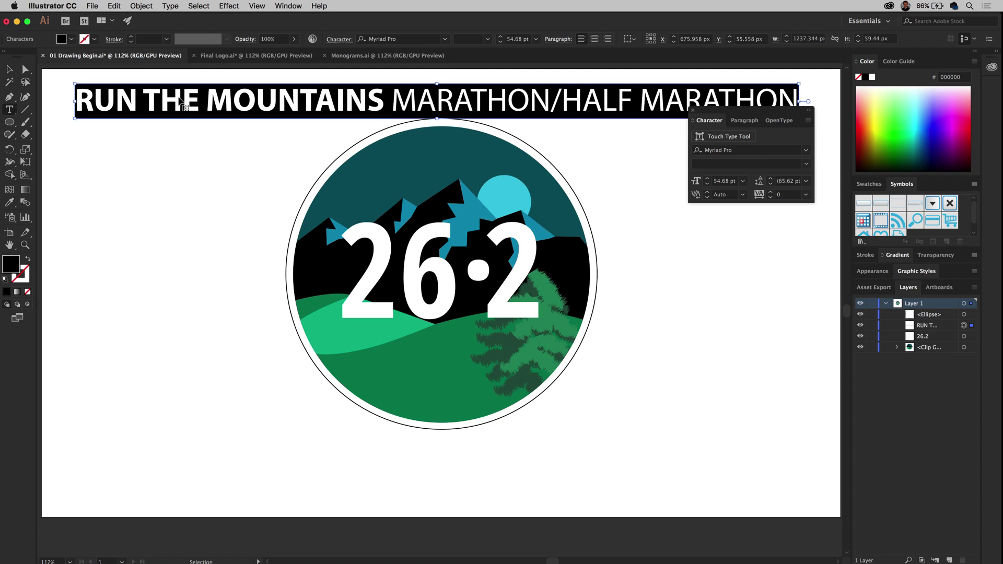
left_click(142, 6)
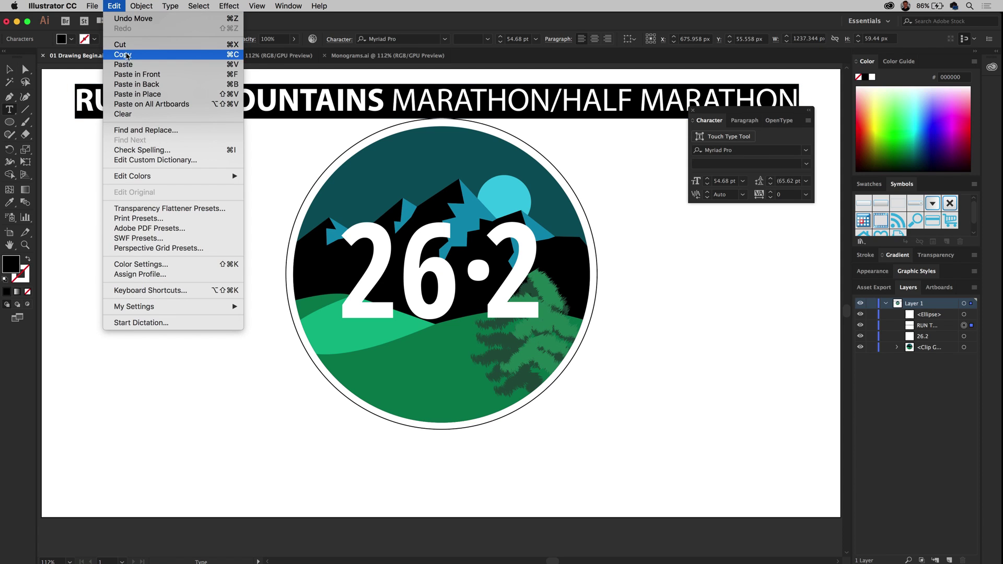
left_click(120, 46)
left_click(9, 69)
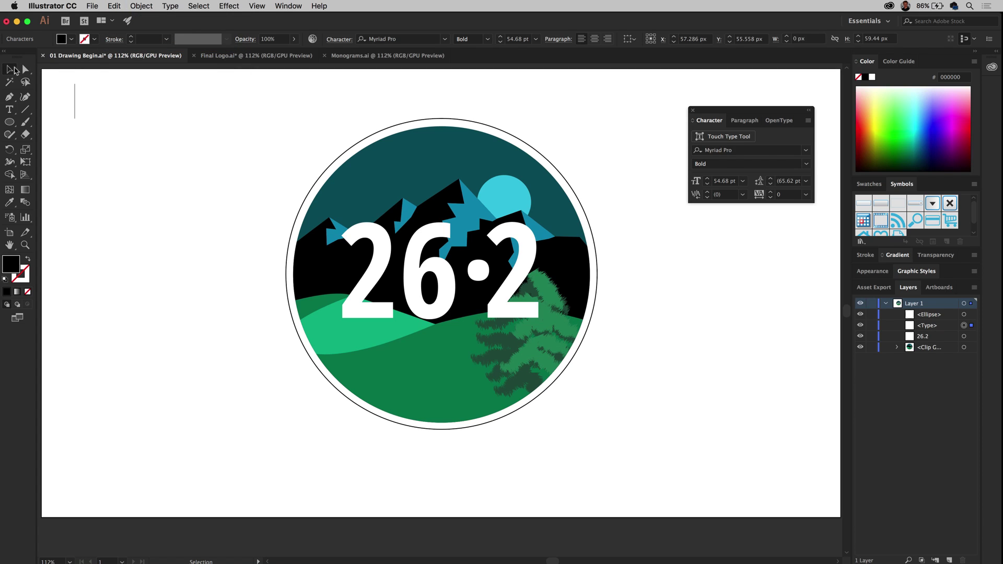
key("Delete")
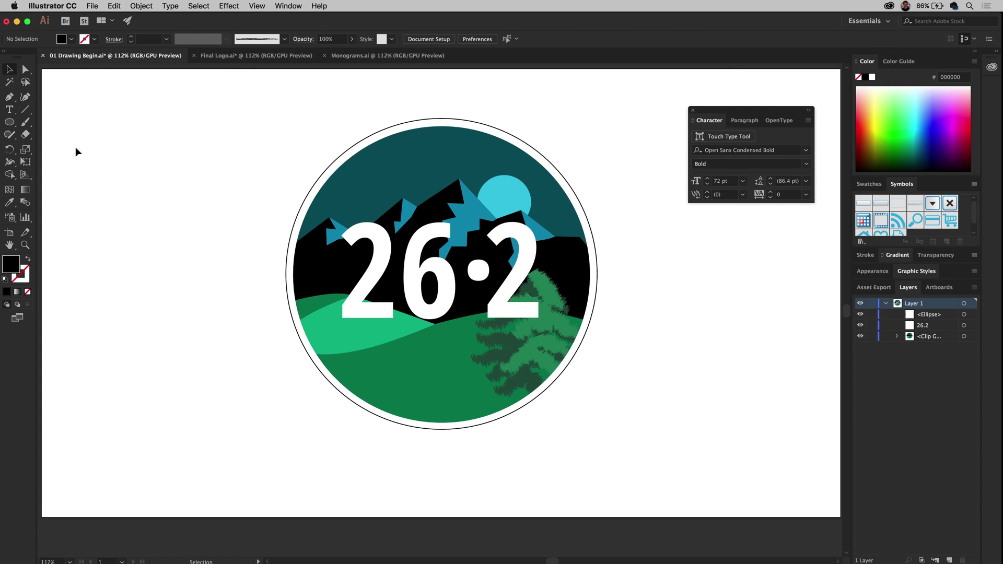
- Convert the outline circle to a type path and paste the RUN THE MOUNTAINS MARATHON/HALF MARATHON slogan along it
left_click(9, 110)
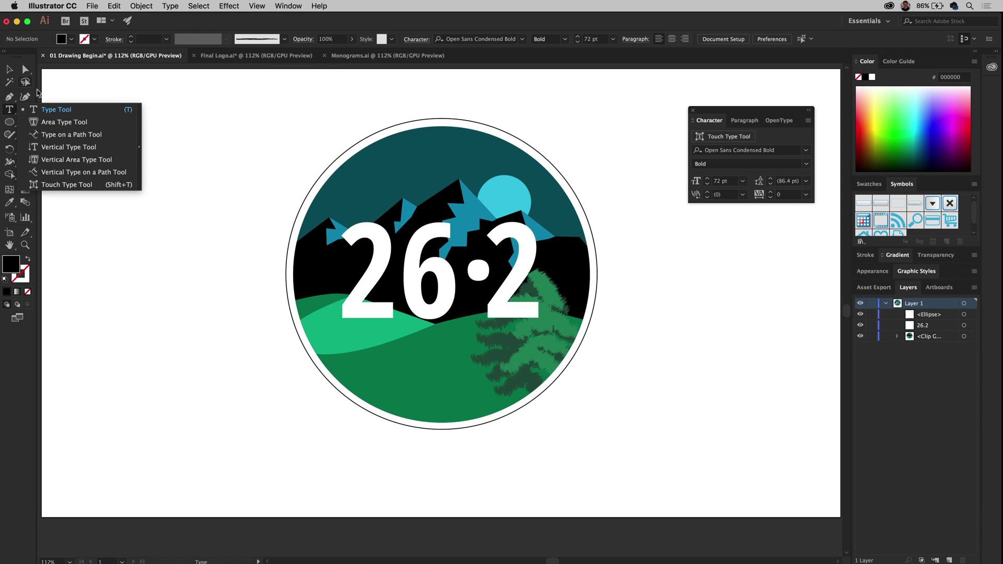
left_click(72, 135)
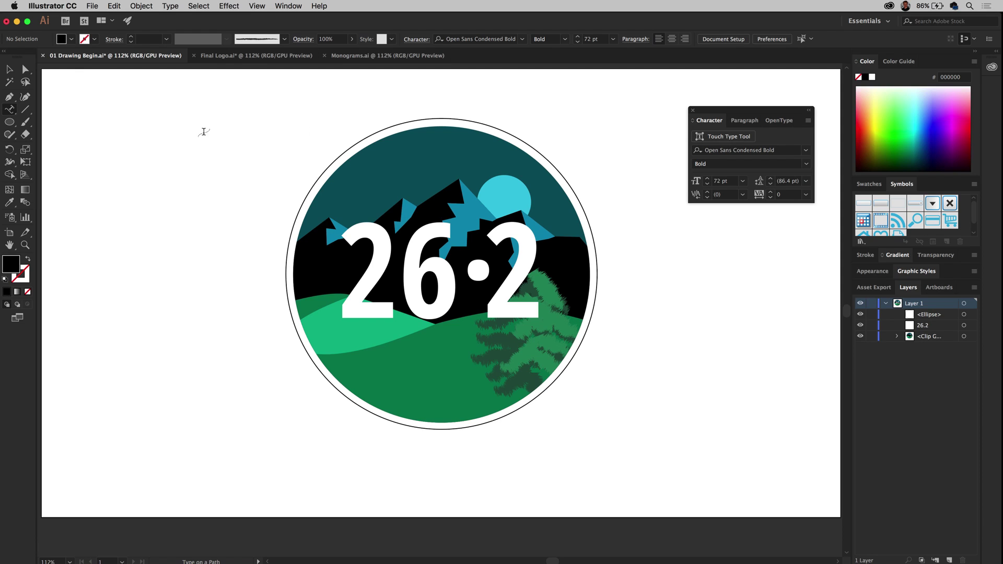
left_click(350, 146)
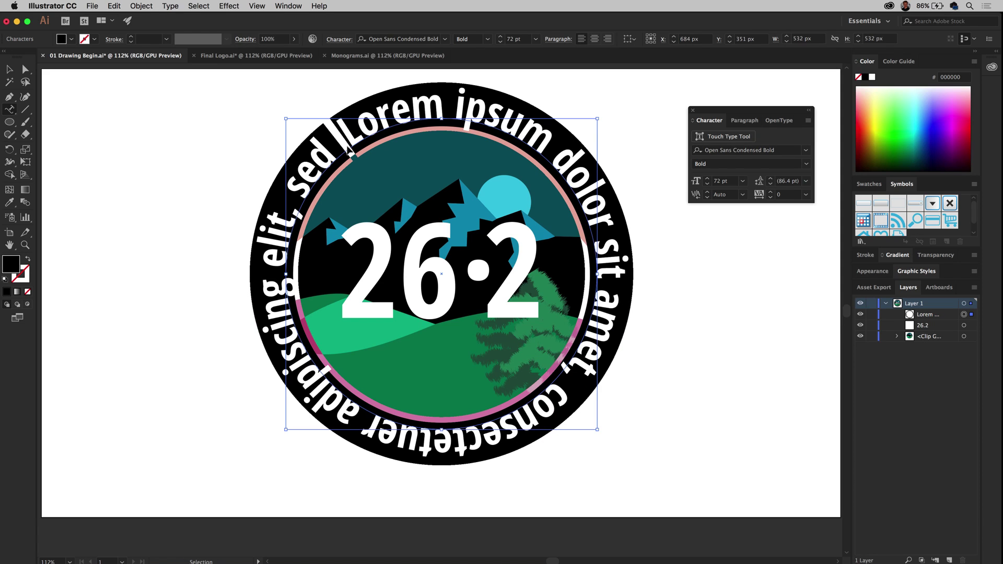
key("super+v")
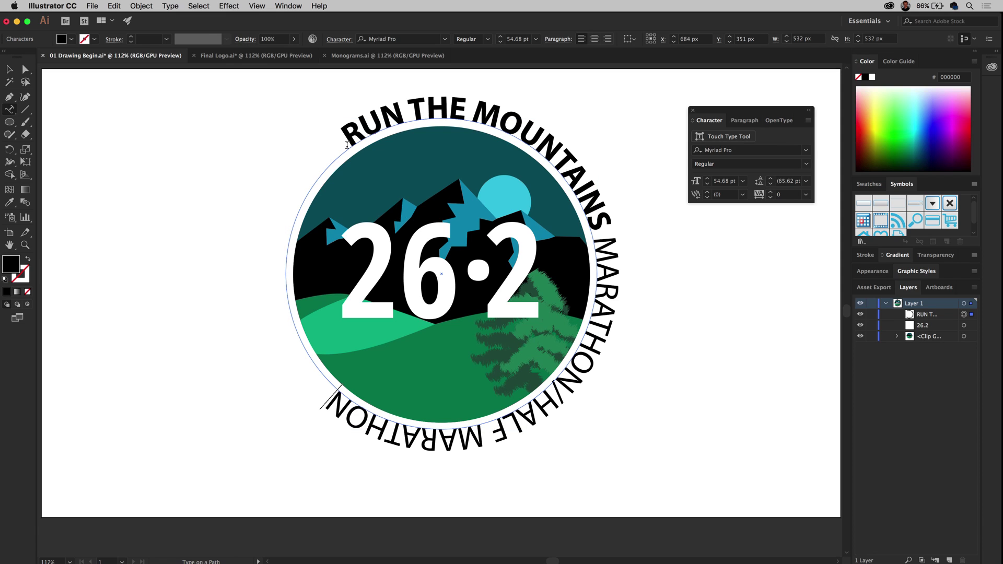
- Set the whole slogan's tracking to 221 so it fills the circle, and centre-align its paragraph
key("super+a")
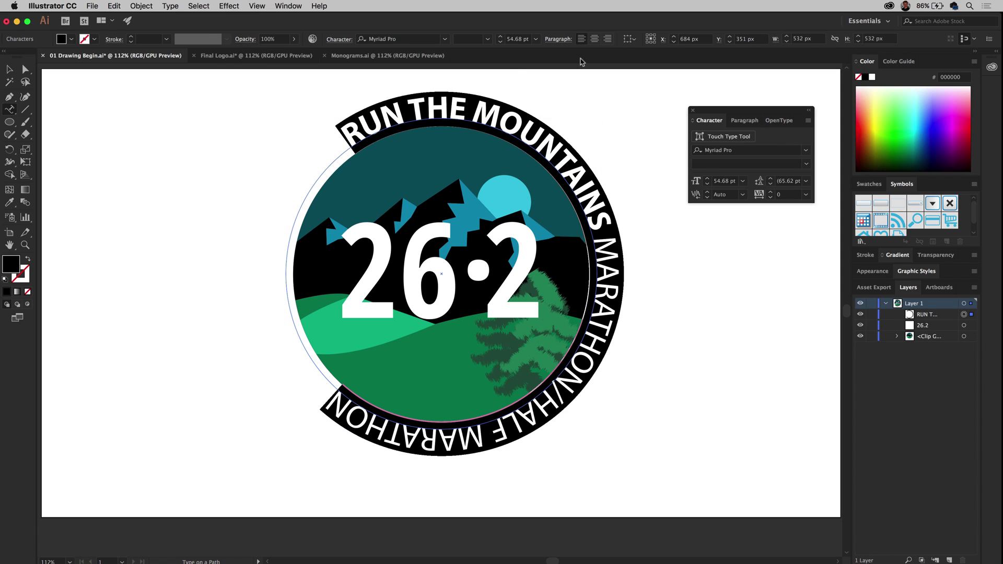
left_click(771, 193)
left_click(771, 192)
left_click_drag(771, 192, 771, 194)
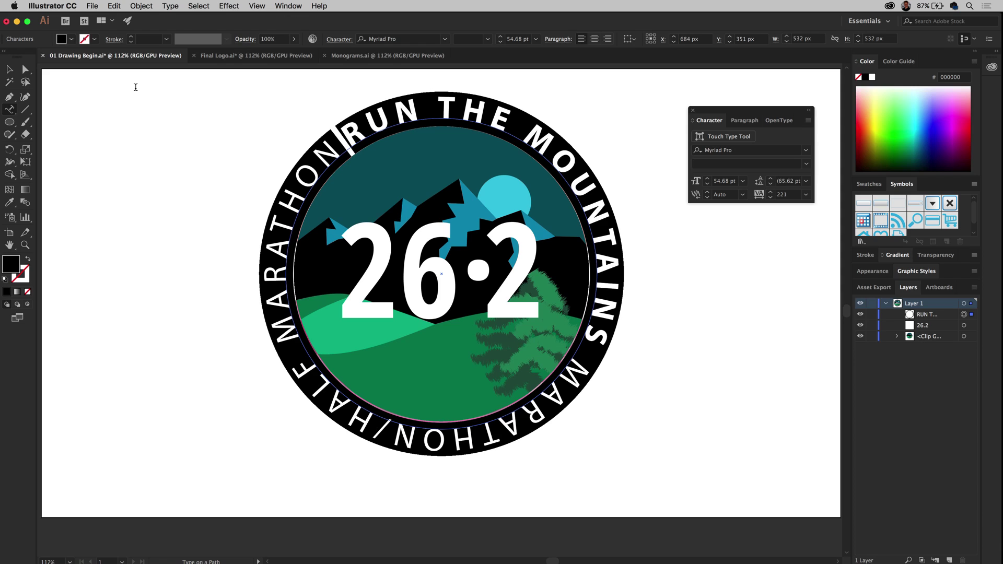
left_click(599, 40)
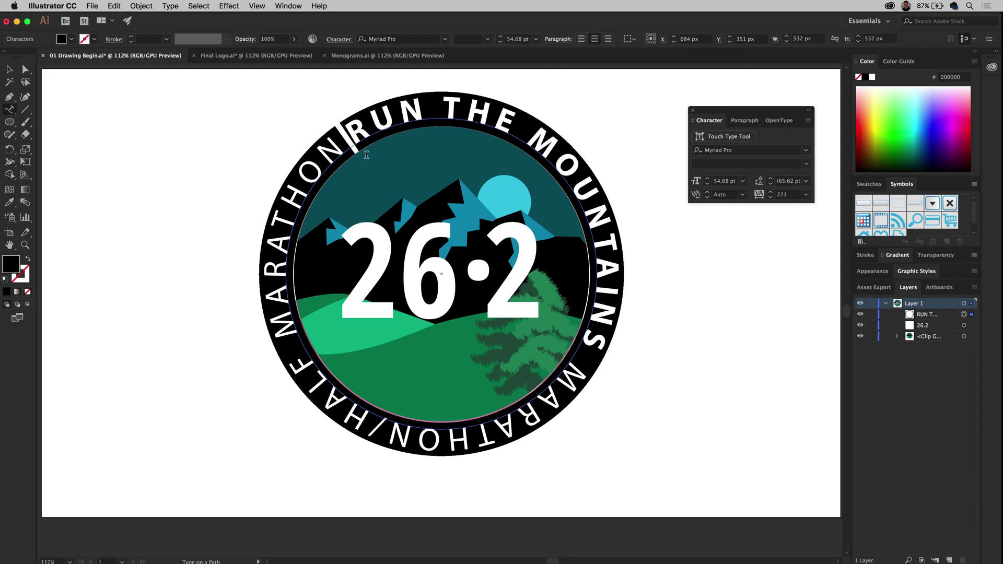
- Rotate the slogan path counterclockwise so RUN THE MOUNTAINS arcs over the scene's upper part
left_click(6, 69)
left_click_drag(282, 112, 245, 252)
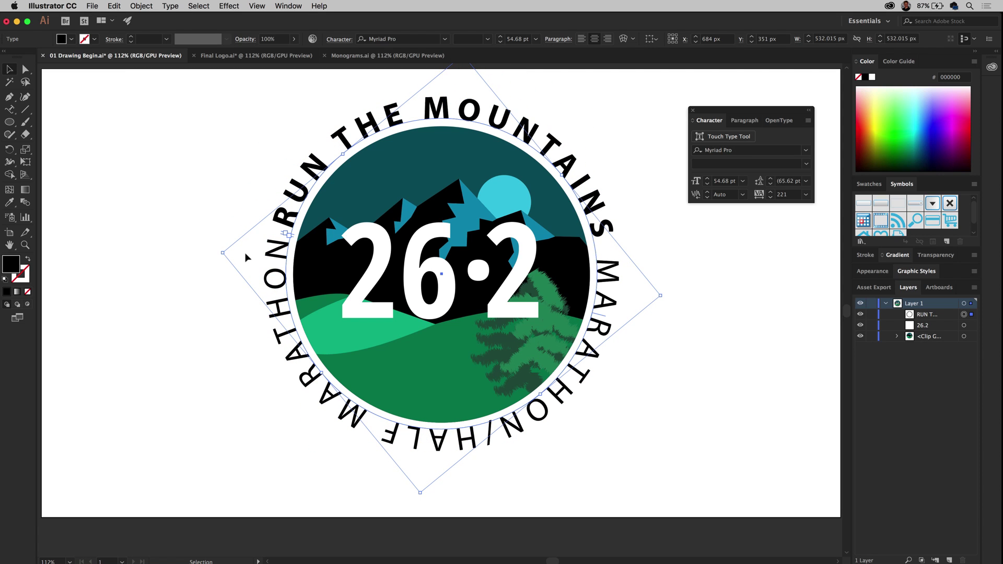
left_click(211, 205)
- Draw a black circle about 628 px in diameter from the scene's centre and send it behind all artwork
left_click(9, 123)
left_click_drag(447, 267, 581, 444)
left_click(14, 63)
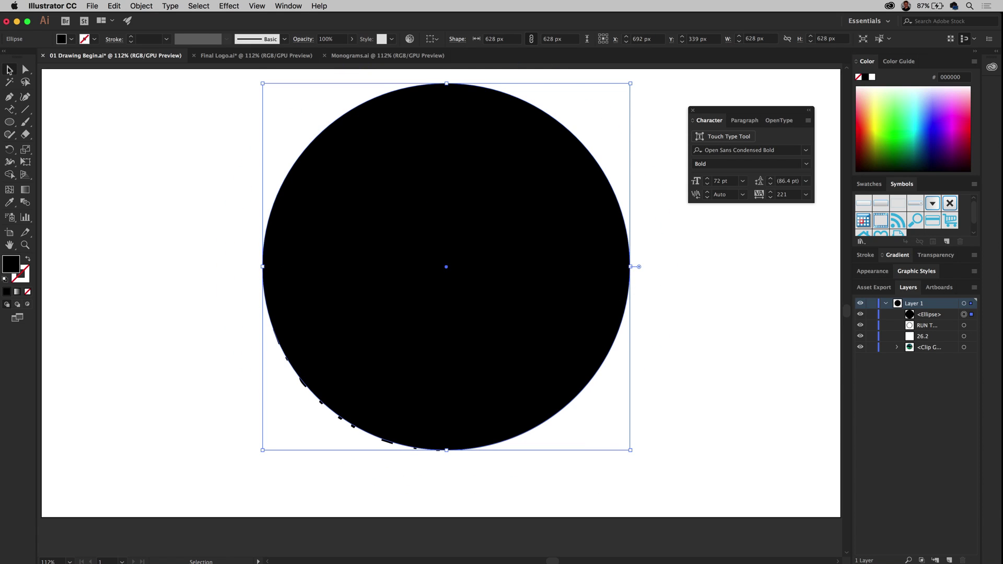
right_click(387, 98)
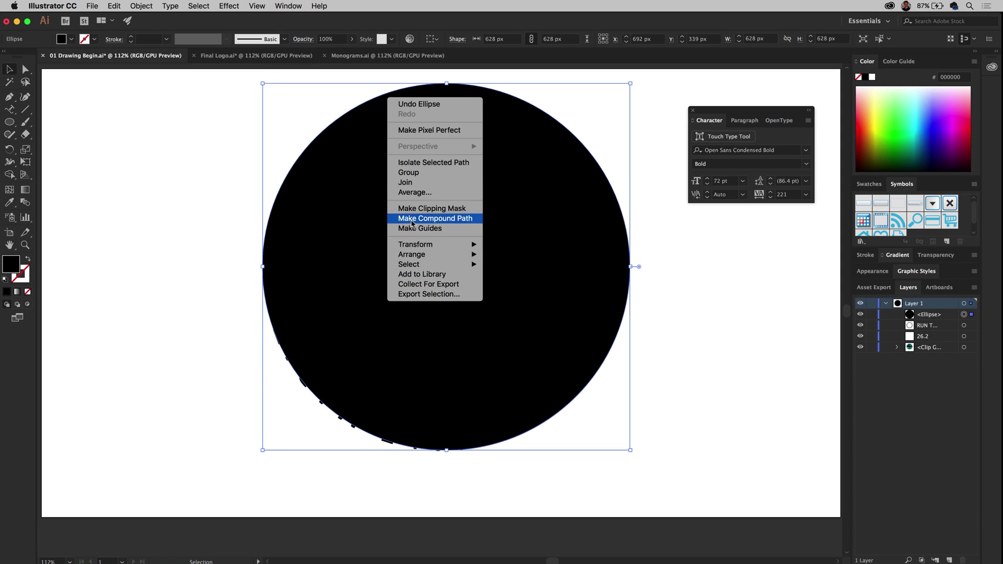
mouse_move(418, 256)
left_click(522, 287)
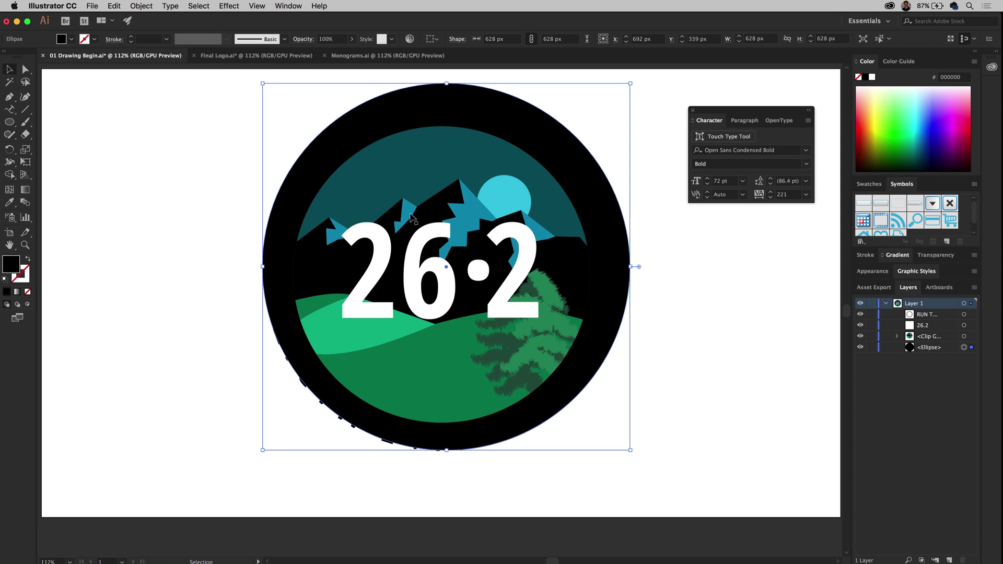
- Fill the circular slogan with white and align it with the black circle on both centre axes
left_click(374, 127)
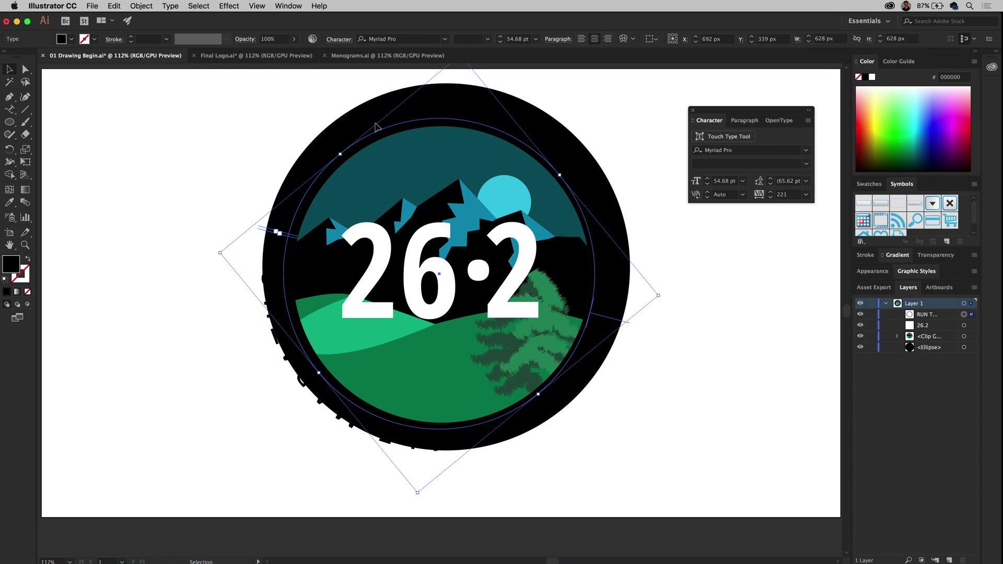
left_click(871, 77)
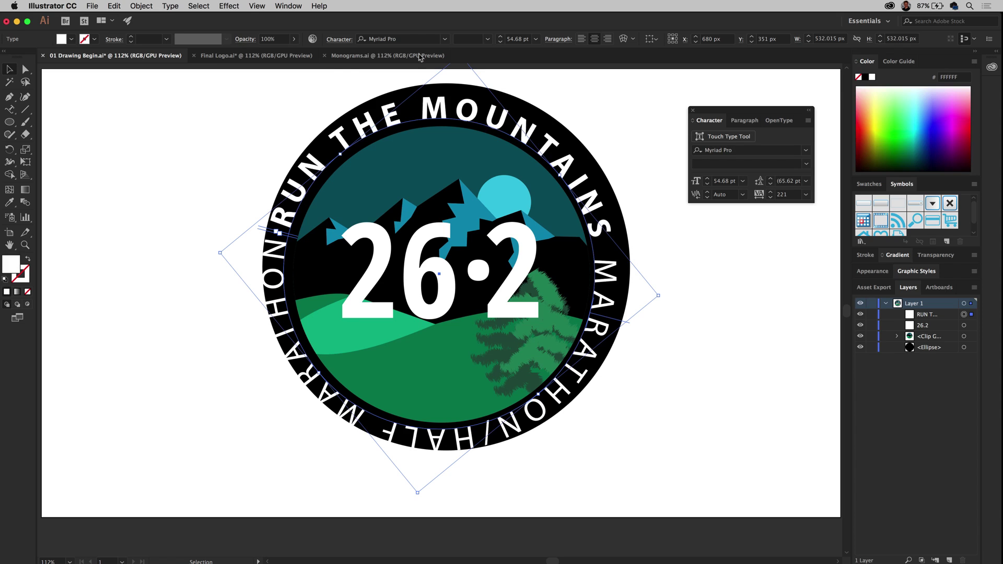
left_click(376, 102)
left_click_drag(376, 102, 371, 103)
left_click_drag(217, 129, 314, 181)
left_click(368, 39)
left_click(412, 41)
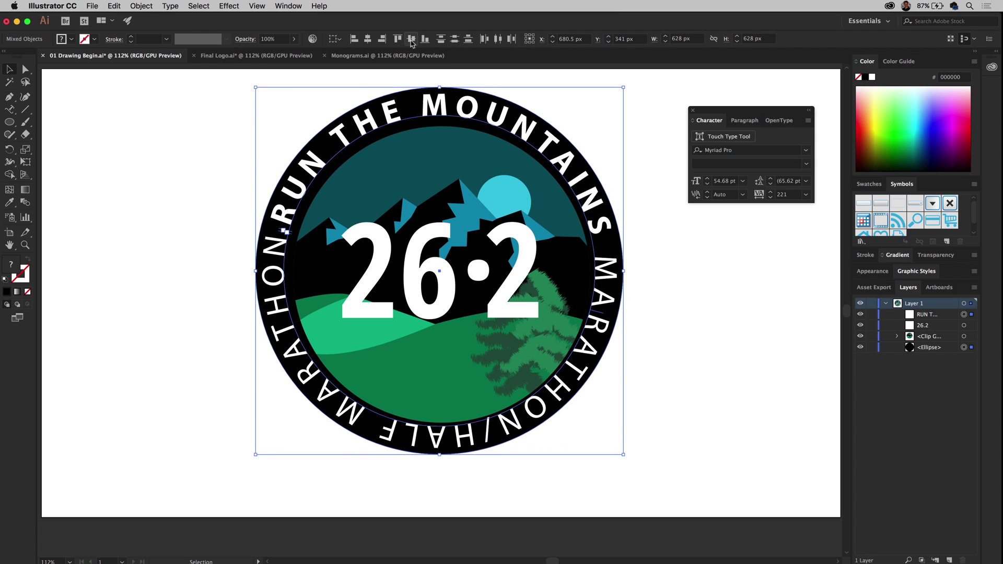
- Nudge the slogan and black circle down and right until they are concentric with the scene
key("Down")
key("Down")
key("Down")
key("Right")
key("Right")
key("Down")
key("Right")
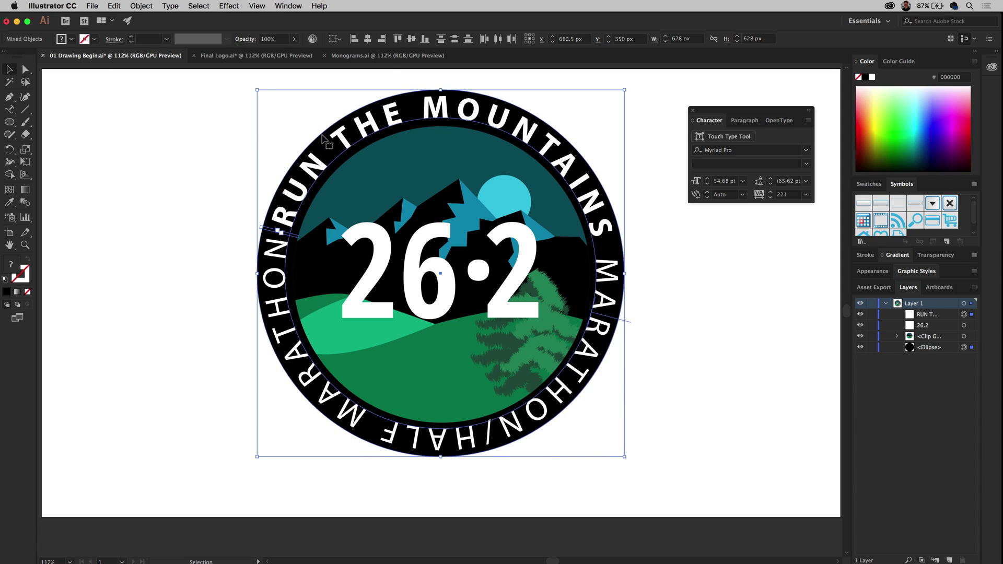
left_click(226, 167)
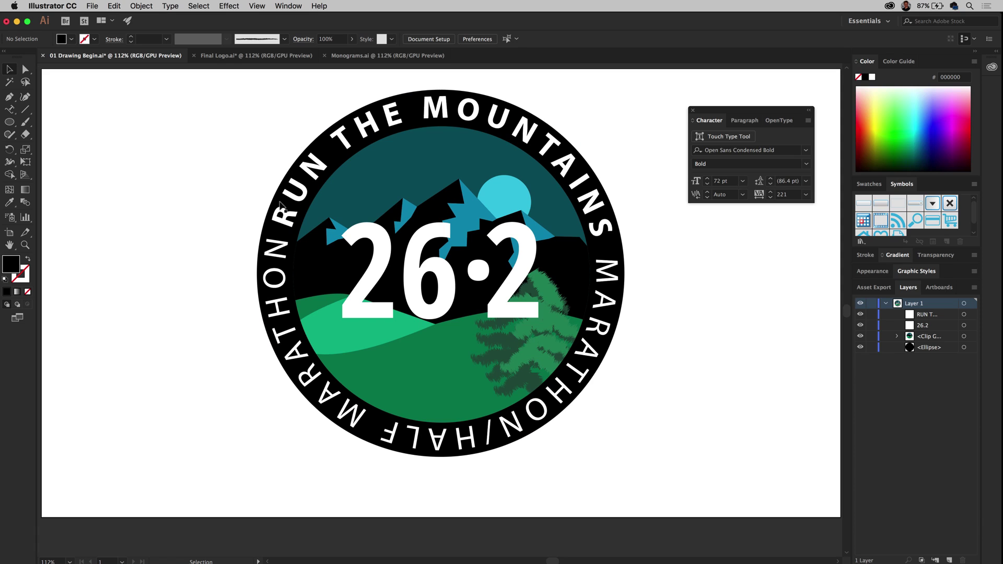
- Enlarge the 26.2 text to about 266 pt and centre it over the scene
left_click(377, 277)
left_click_drag(544, 357, 581, 431)
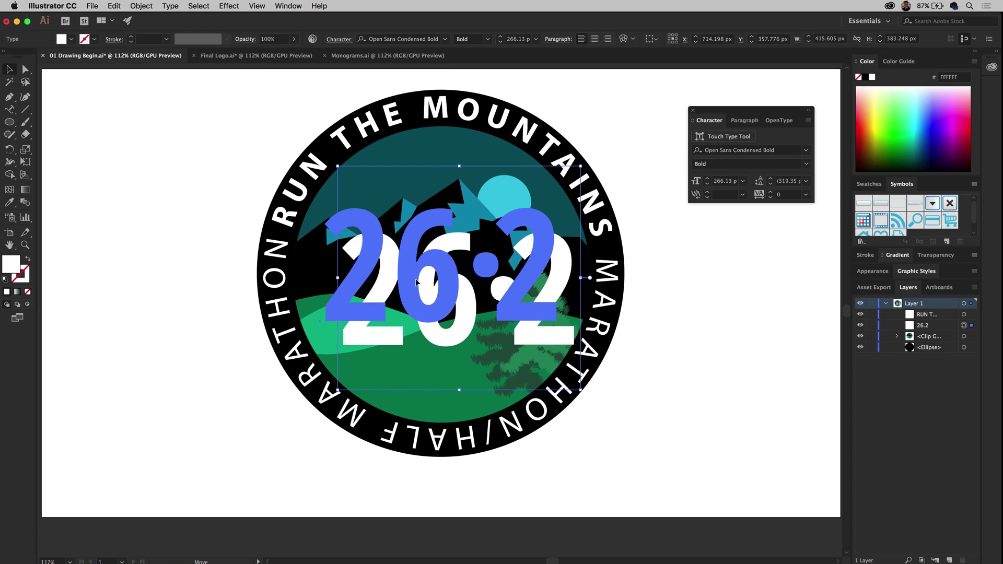
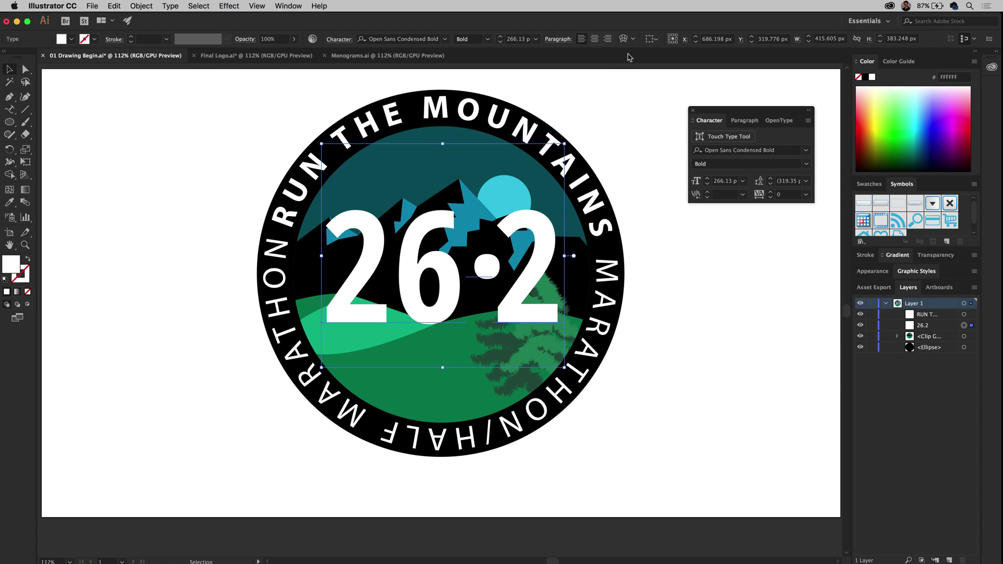
left_click(219, 205)
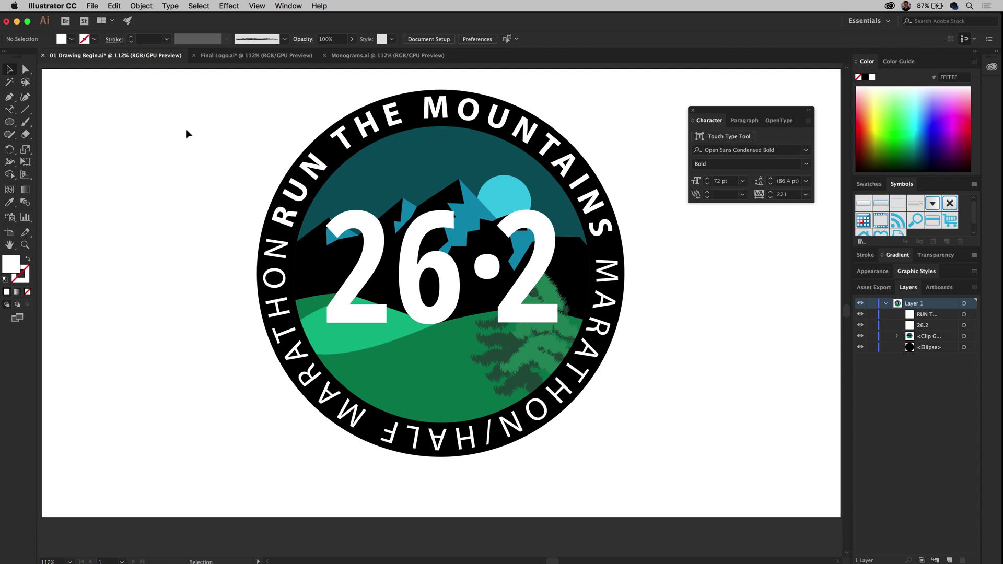
- Create a new document from the Elegant Logo Kit template among the print templates
left_click(91, 6)
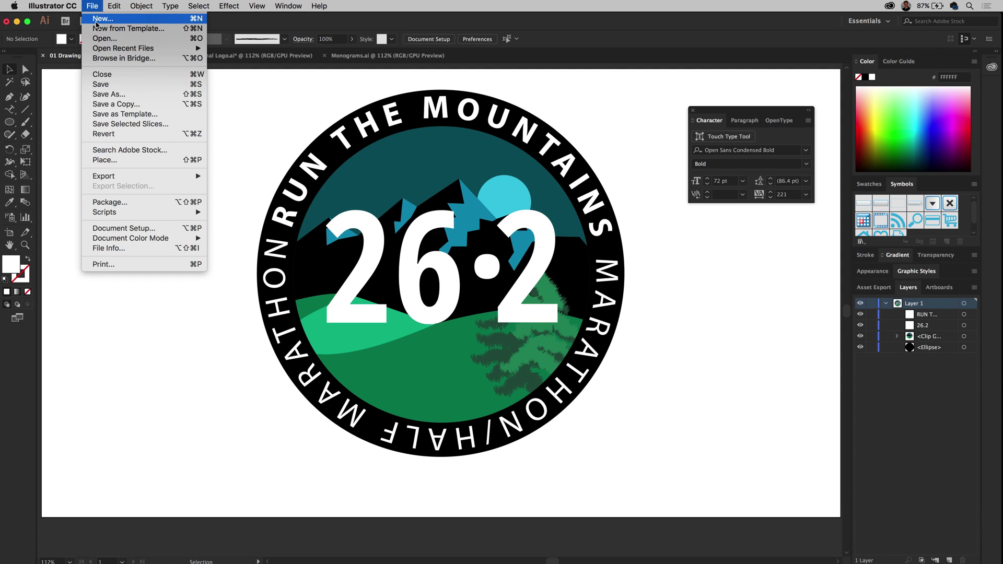
left_click(96, 21)
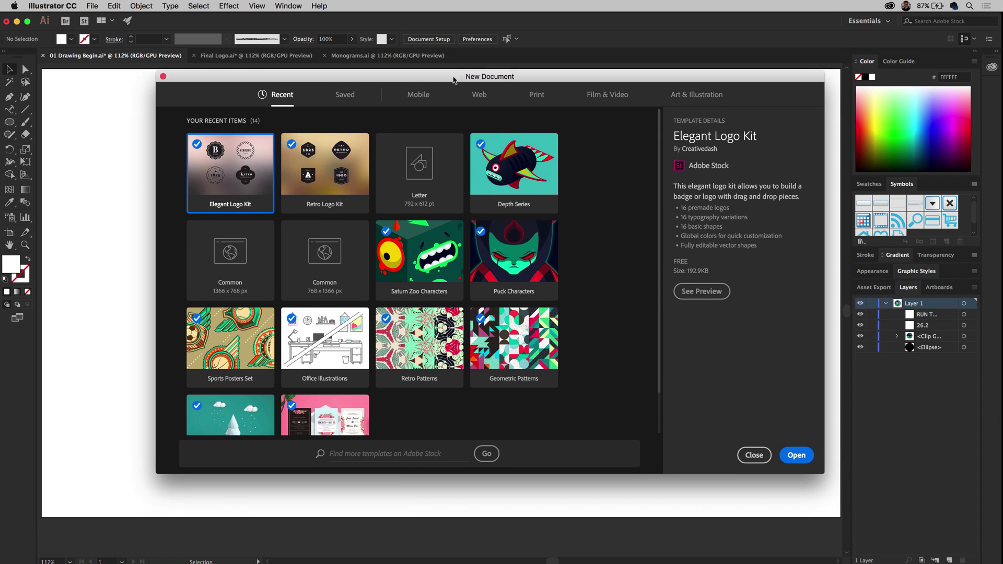
left_click(533, 86)
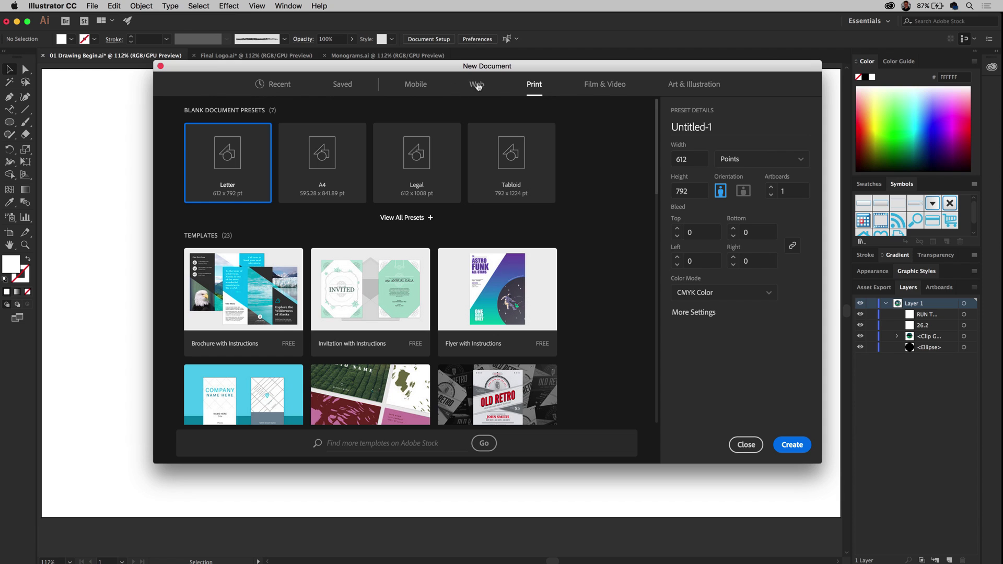
left_click_drag(658, 174, 609, 268)
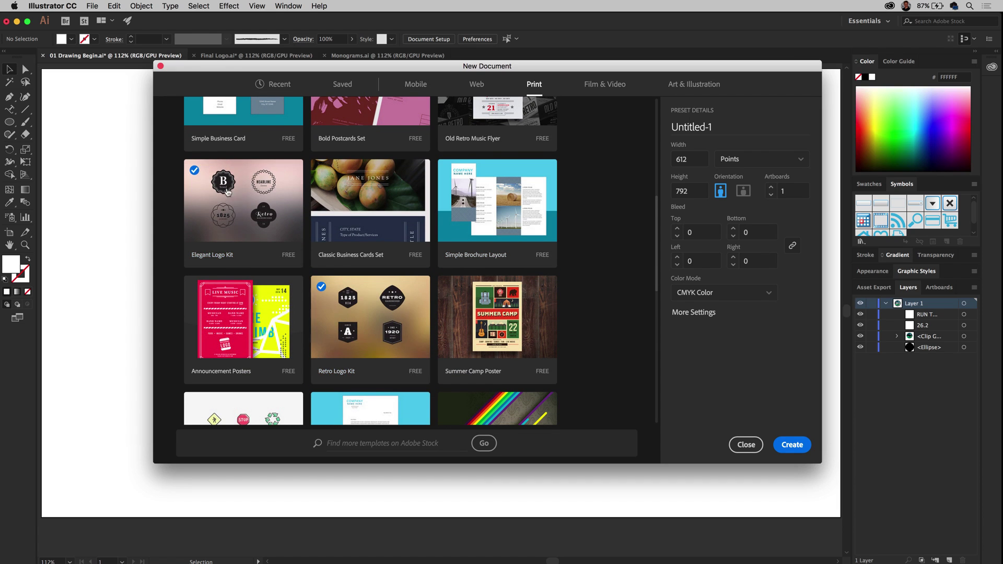
key("Escape")
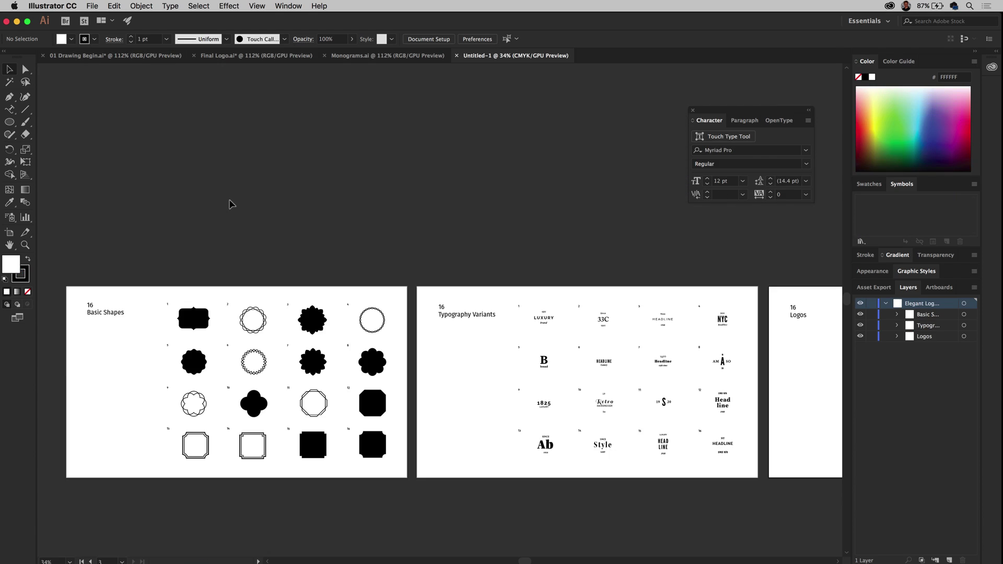
- Ungroup the Basic Shapes set so its shapes, numbers and title become separate objects
scroll(344, 228, "down", 3)
key("a")
key("super+equal")
key("super+1")
key("v")
scroll(343, 228, "left", 10)
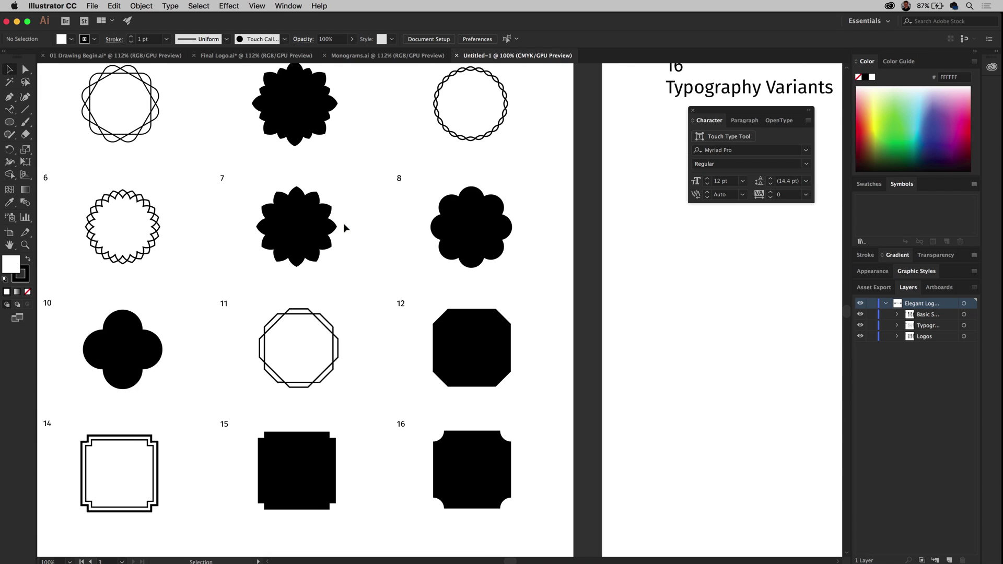
scroll(344, 227, "left", 3)
scroll(344, 228, "up", 2)
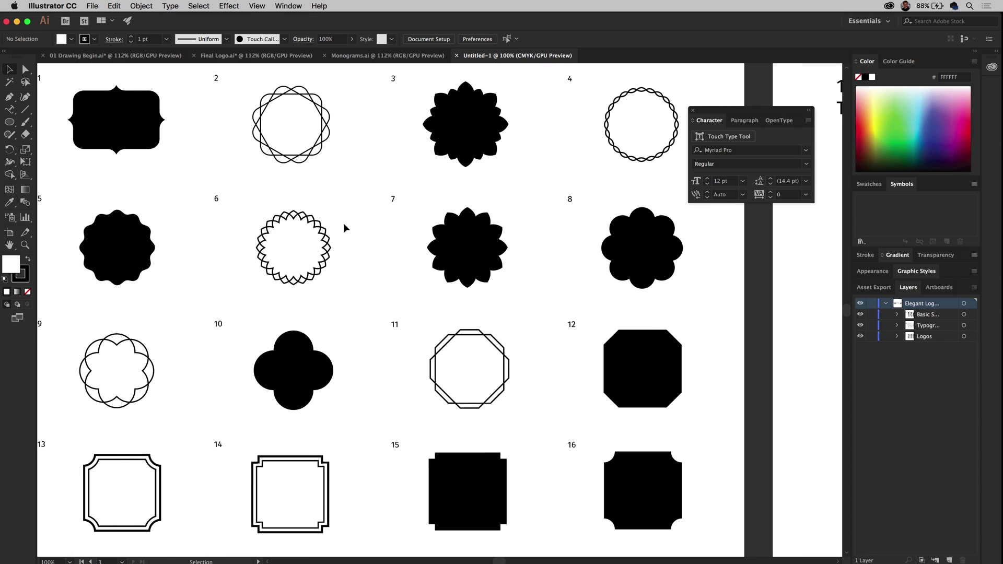
left_click(131, 240)
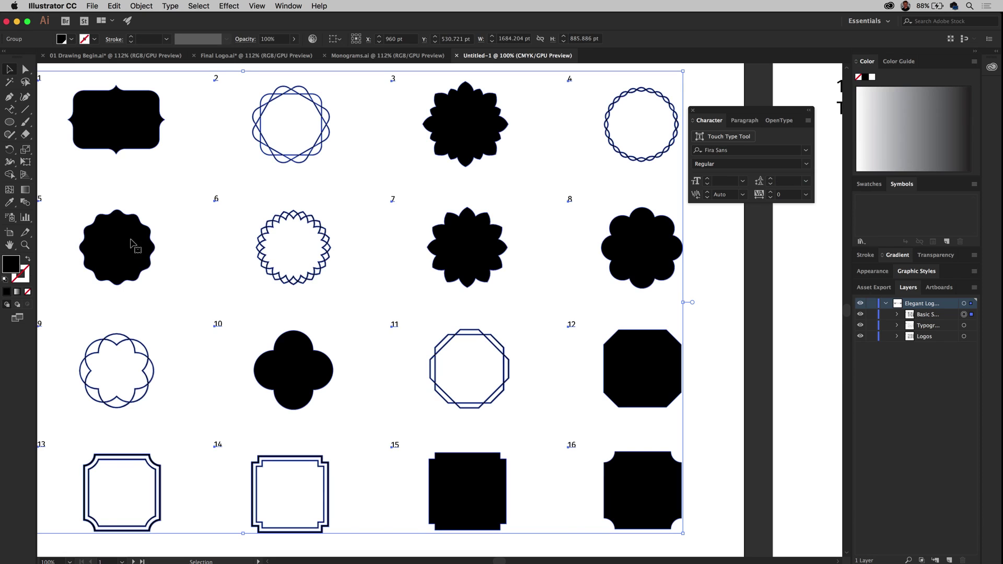
right_click(130, 240)
left_click(156, 327)
left_click(174, 296)
- Ungroup the collection of basic shapes into individually selectable shapes
left_click(131, 277)
right_click(128, 250)
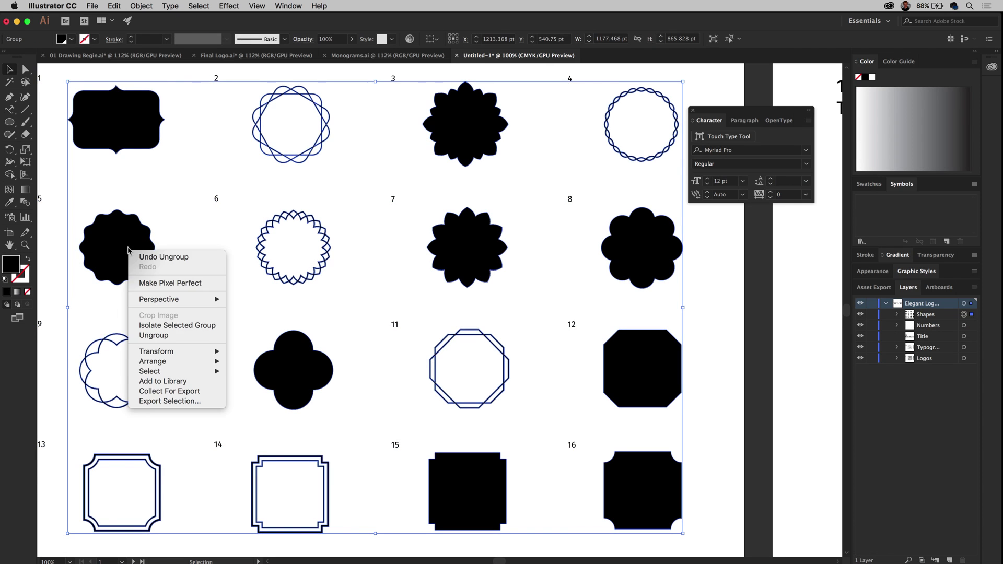
left_click(155, 335)
left_click(184, 296)
- Copy the scalloped badge numbered 5 and paste it into the 01 Drawing Begin.ai document
left_click(134, 272)
key("a")
key("v")
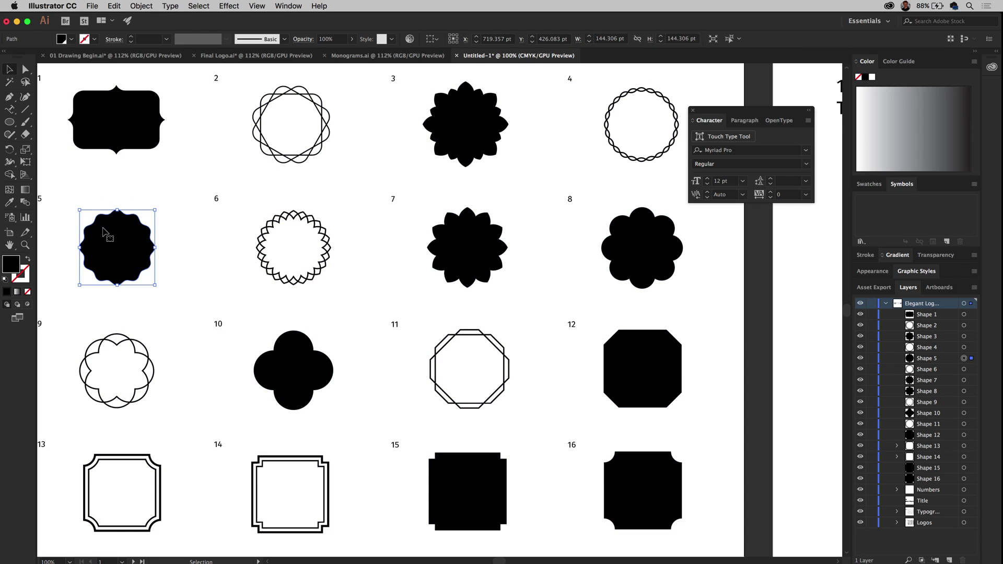
left_click(114, 57)
key("cmd+v")
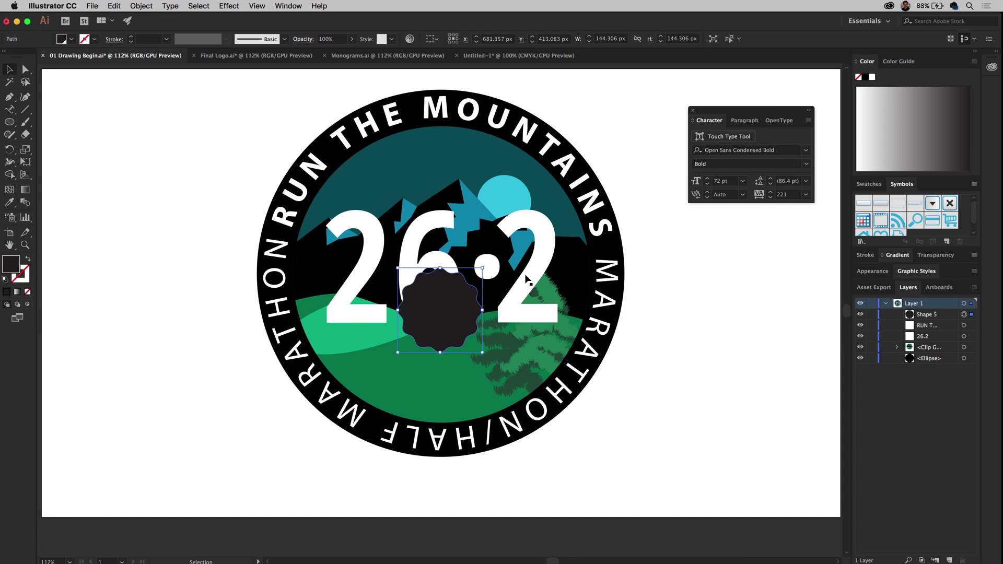
- Fill the scalloped badge with the dark green sampled from the foreground hill using the Eyedropper
left_click(8, 203)
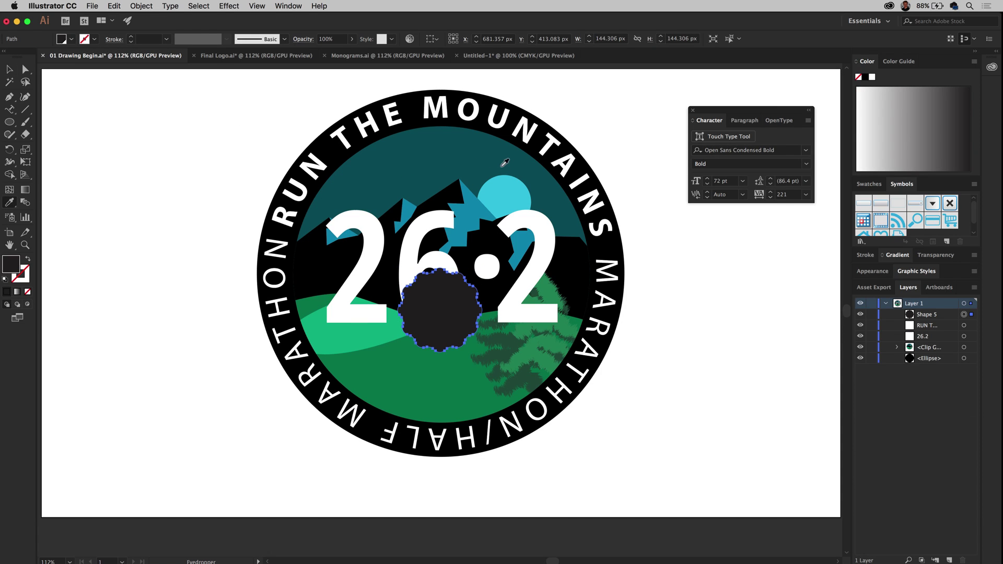
left_click(439, 380)
left_click(10, 69)
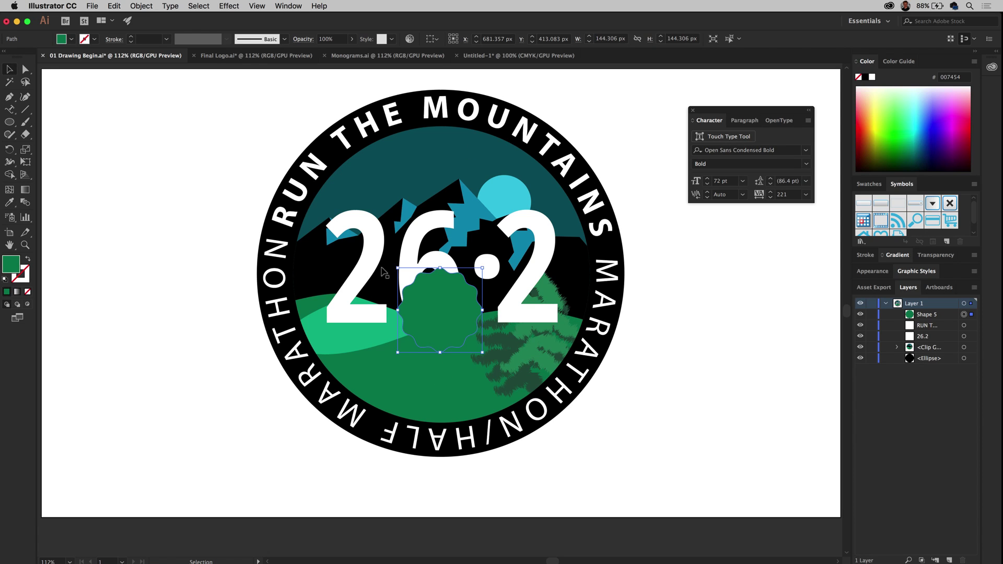
- Enlarge the scalloped badge proportionally to about 661 px across and centre it over the circular logo
mouse_move(396, 267)
left_mouse_down()
mouse_move(181, 213)
mouse_move(107, 168)
mouse_move(139, 85)
mouse_move(190, 139)
mouse_move(182, 131)
left_mouse_up()
left_click_drag(402, 236, 402, 198)
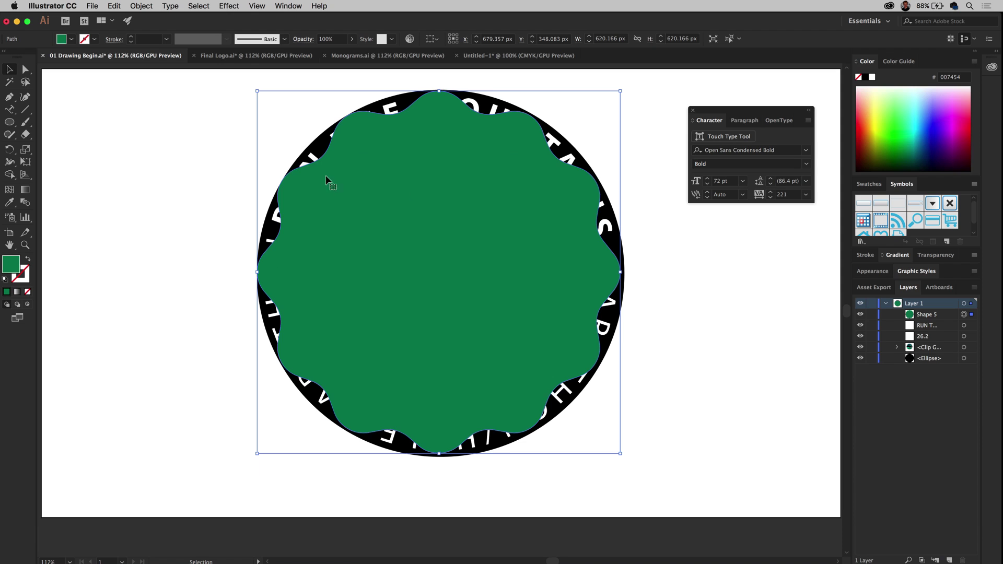
left_click_drag(257, 92, 248, 165)
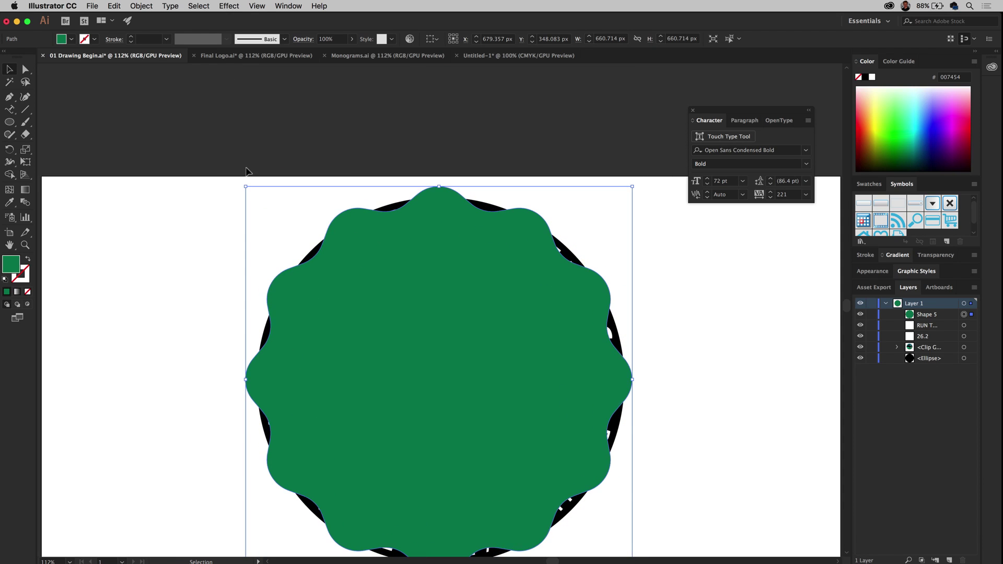
scroll(297, 263, "down", 3)
left_click_drag(298, 274, 308, 277)
key("Left")
key("Left")
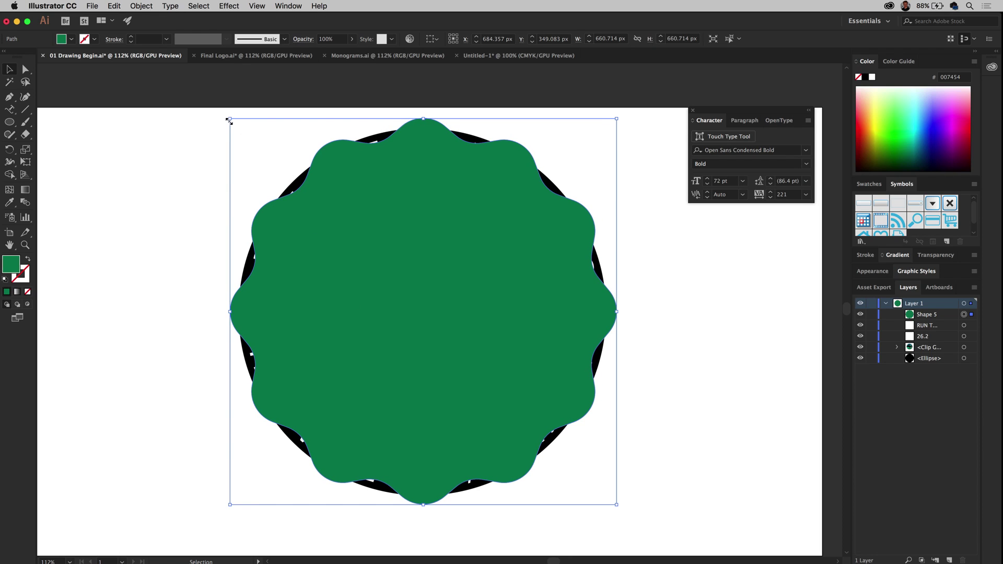
- Enlarge the green scalloped badge proportionally from its centre to about 698 px across and send it behind all the logo artwork
left_click_drag(229, 122, 214, 108)
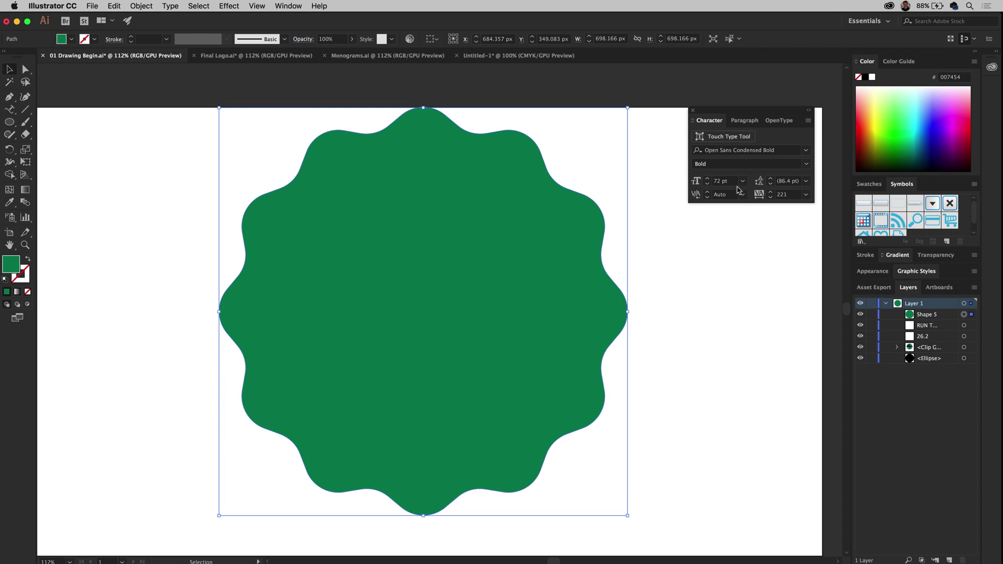
right_click(406, 159)
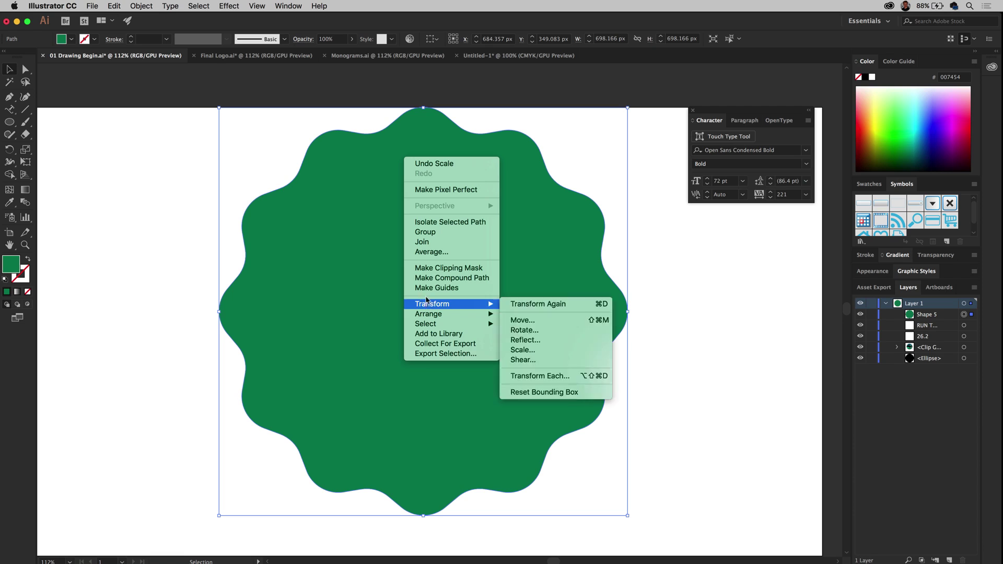
mouse_move(429, 318)
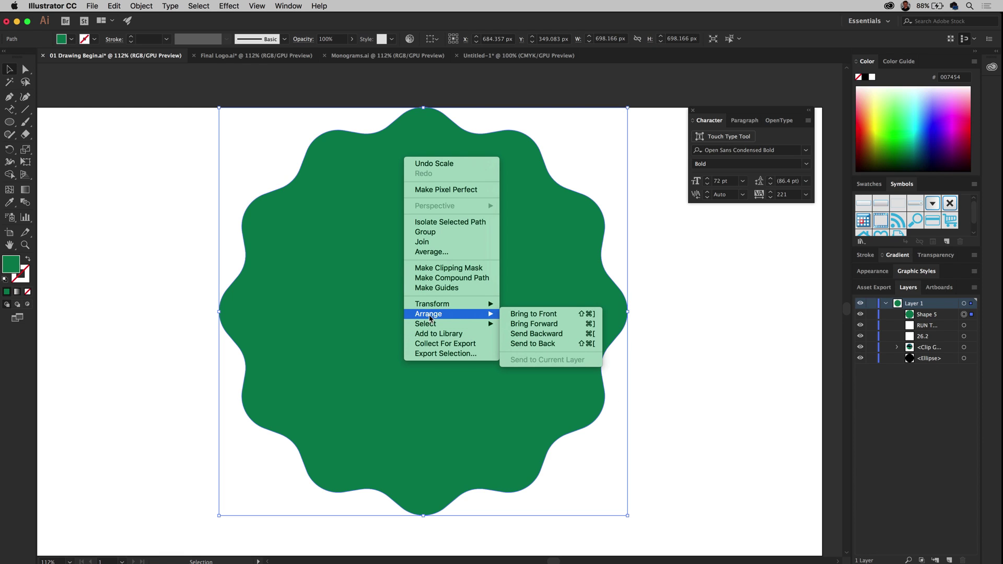
left_click(537, 345)
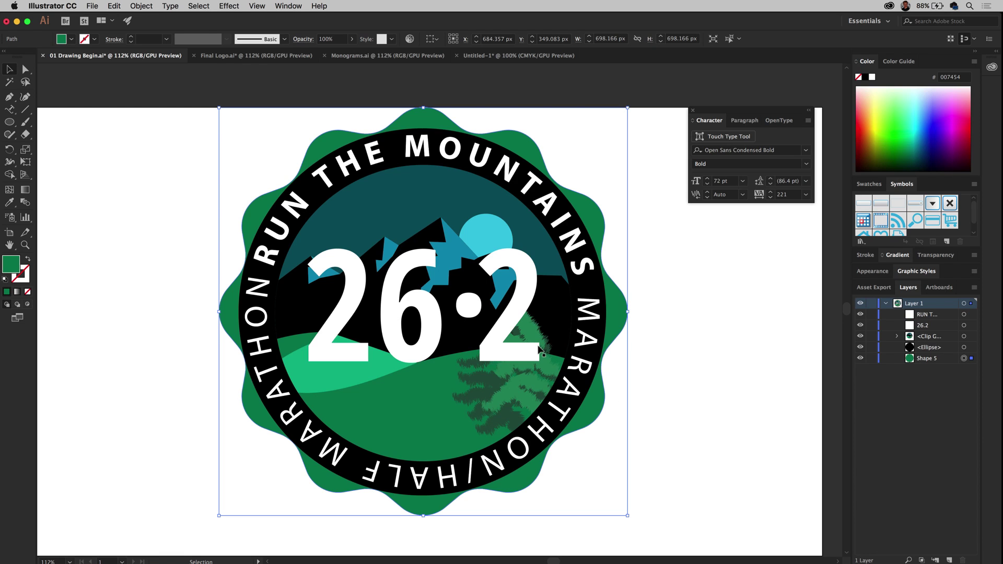
left_click(130, 292)
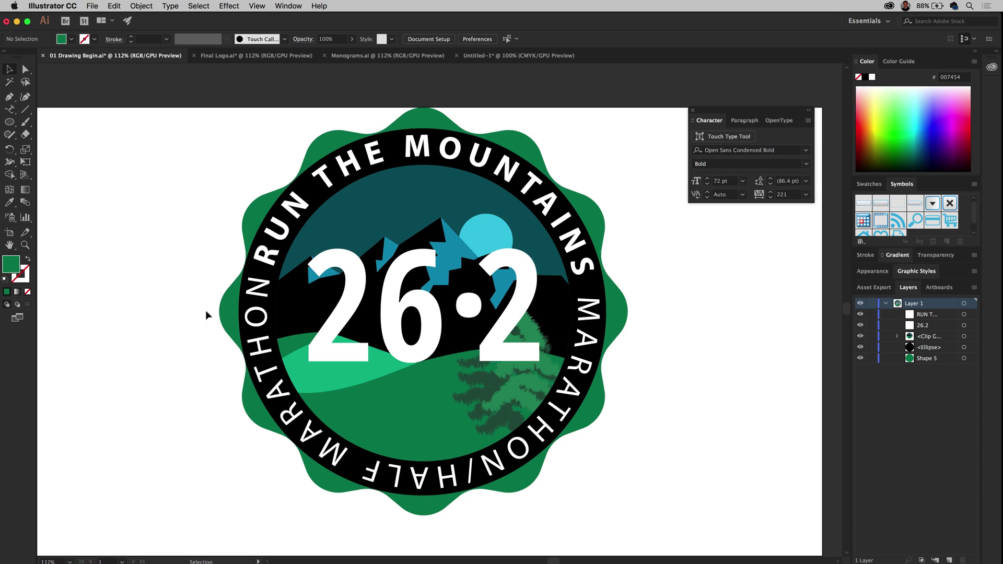
- Create a new layer above Layer 1 and name it text
left_click(886, 304)
left_click(886, 304)
left_click(949, 560)
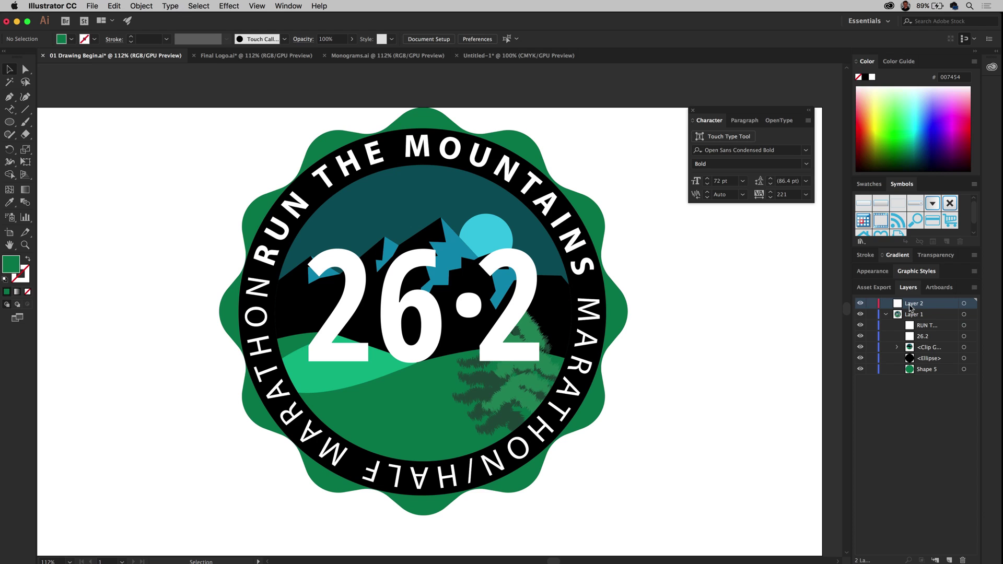
double_click(910, 306)
type("te")
key("Return")
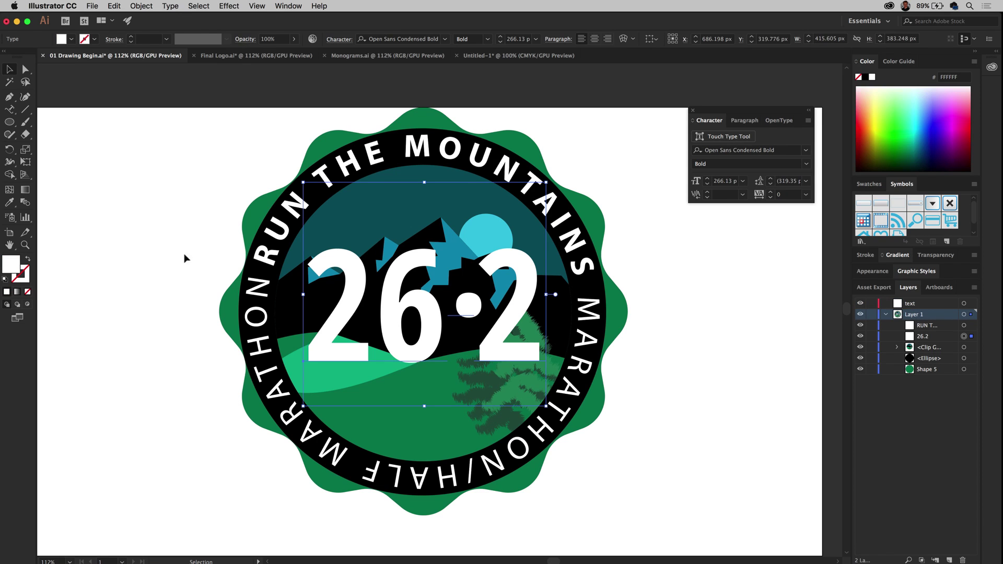
- Move the 26.2 text and the circular slogan text to the text layer by cutting them and pasting them in place
left_click(260, 268, "shift")
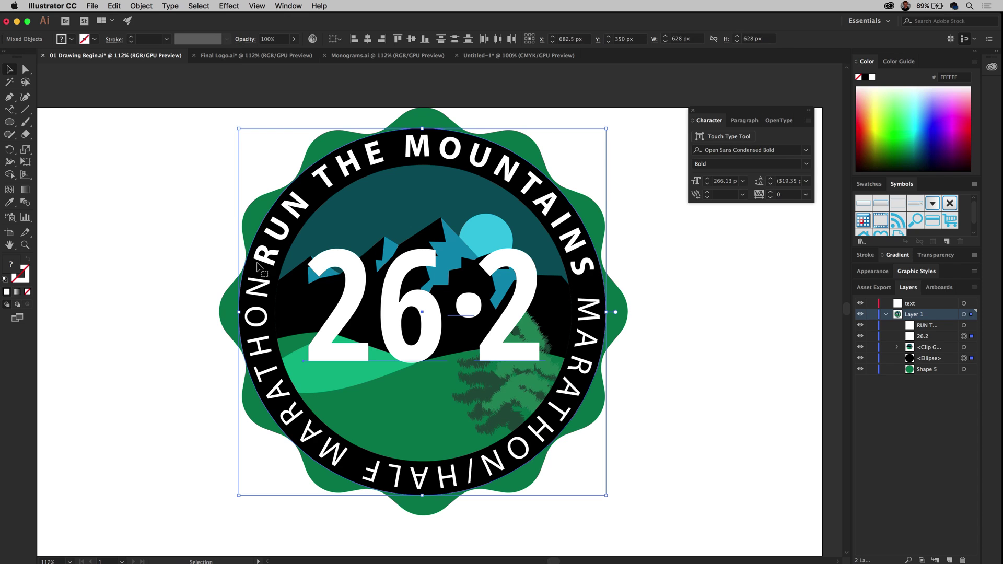
left_click(136, 252)
left_click(276, 270)
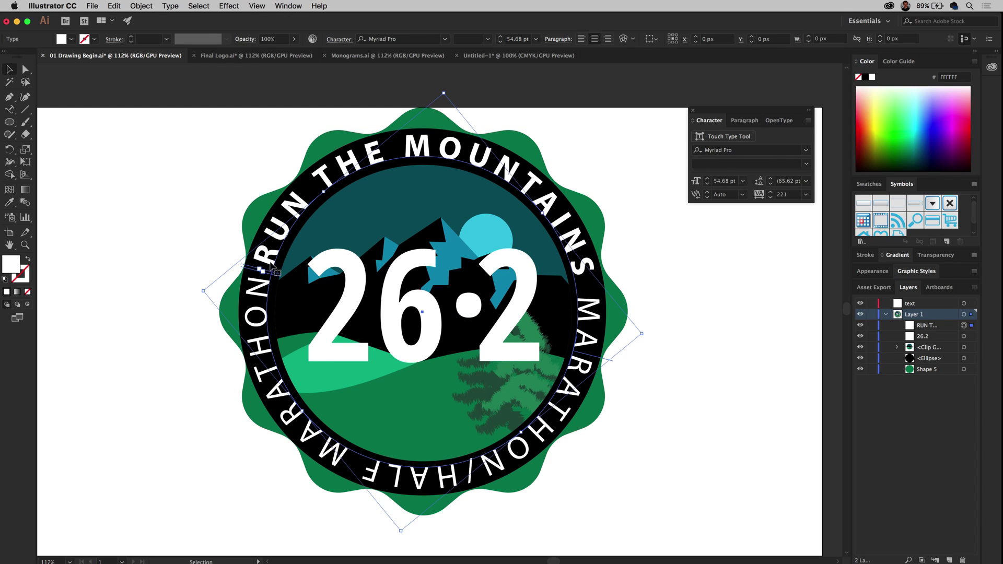
left_click(352, 267, "shift")
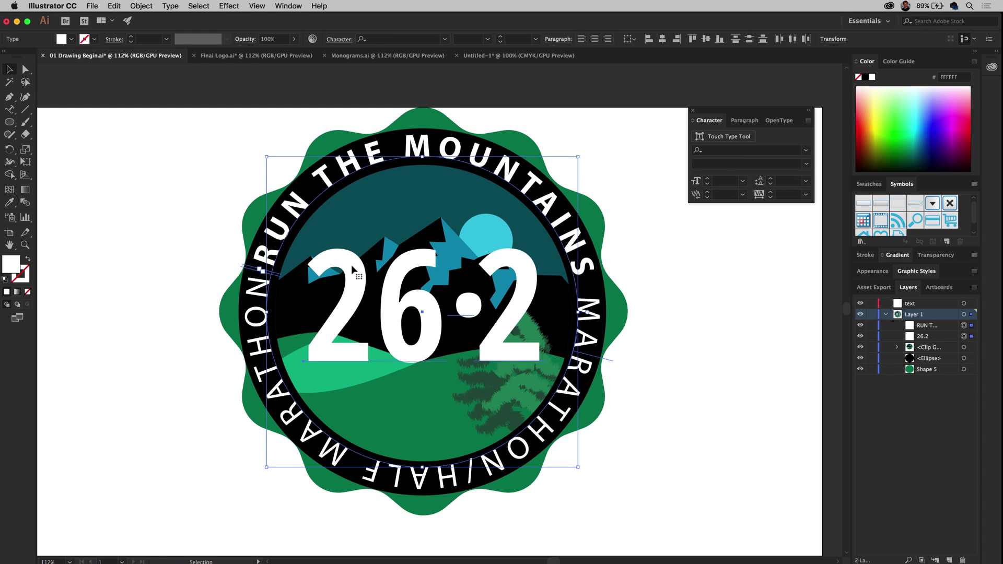
key("Delete")
left_click(939, 307)
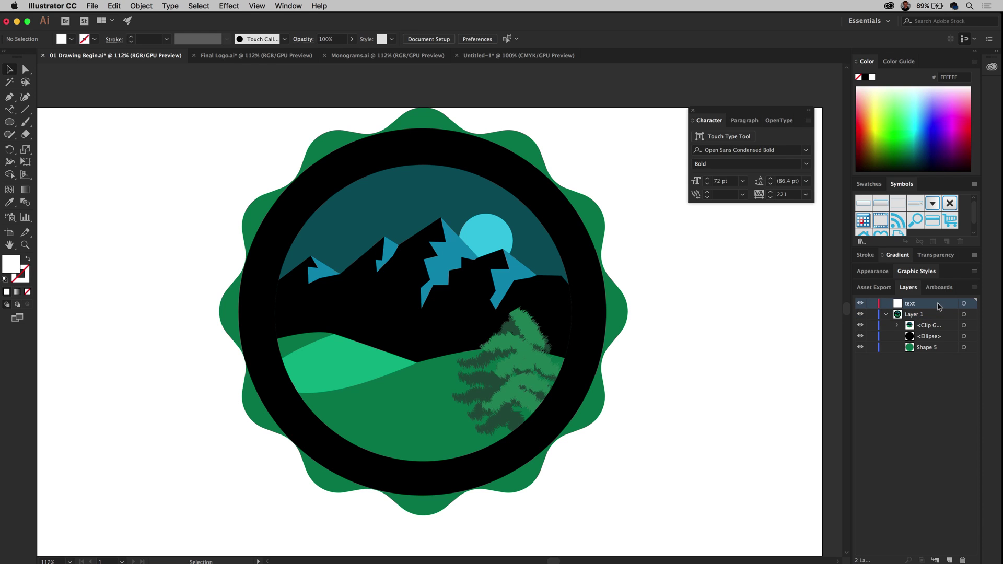
left_click(113, 5)
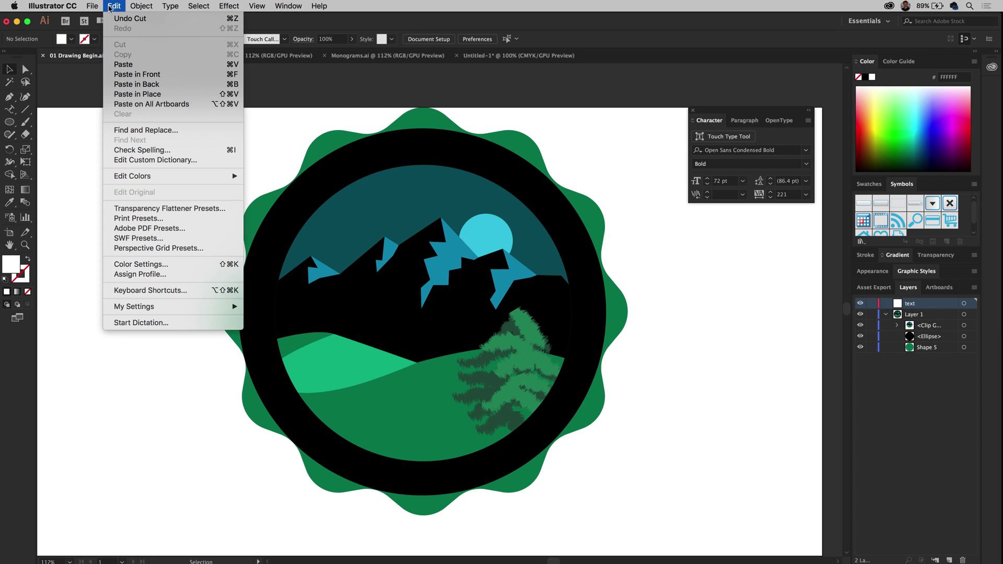
left_click(119, 94)
left_click(182, 199)
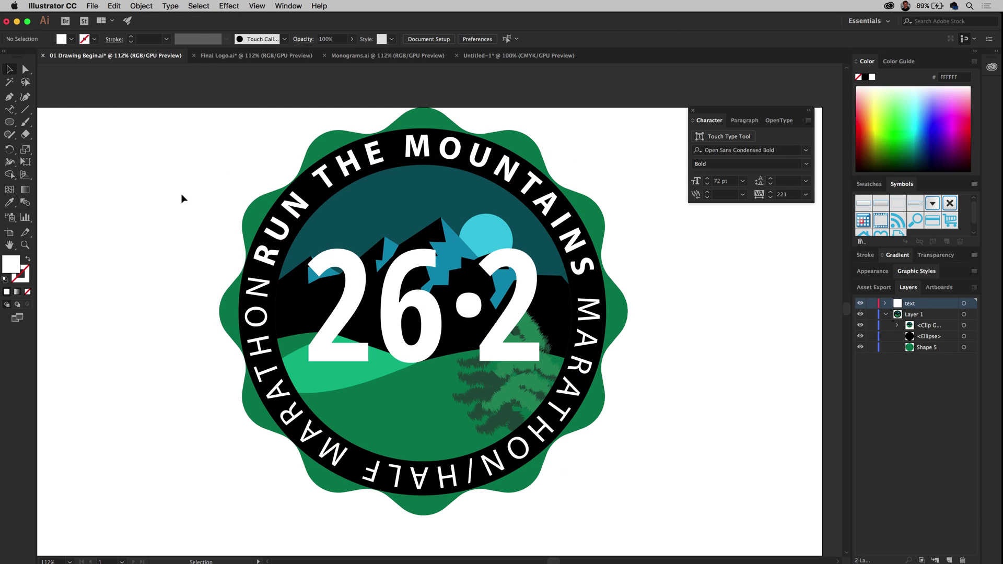
- Give the green scalloped badge a black 9 pt stroke
left_click(244, 236)
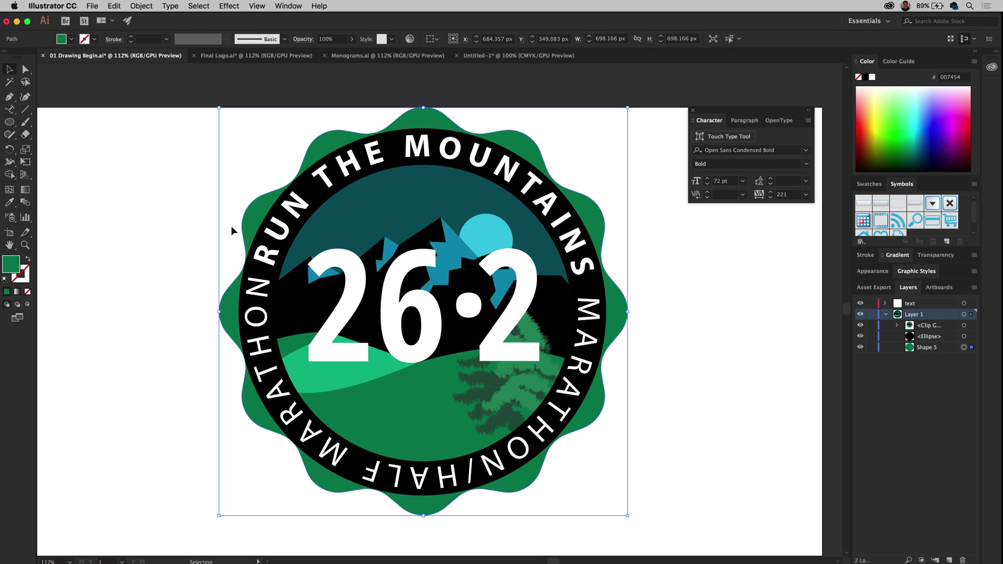
left_click(885, 315)
left_click(885, 314)
left_click(27, 271)
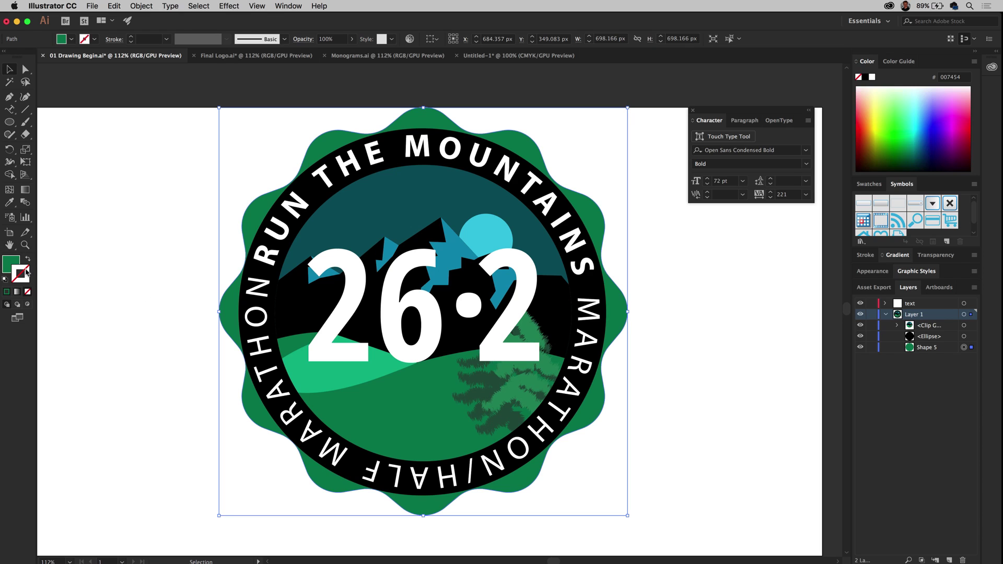
left_click(864, 77)
left_click(131, 37)
left_click(159, 194)
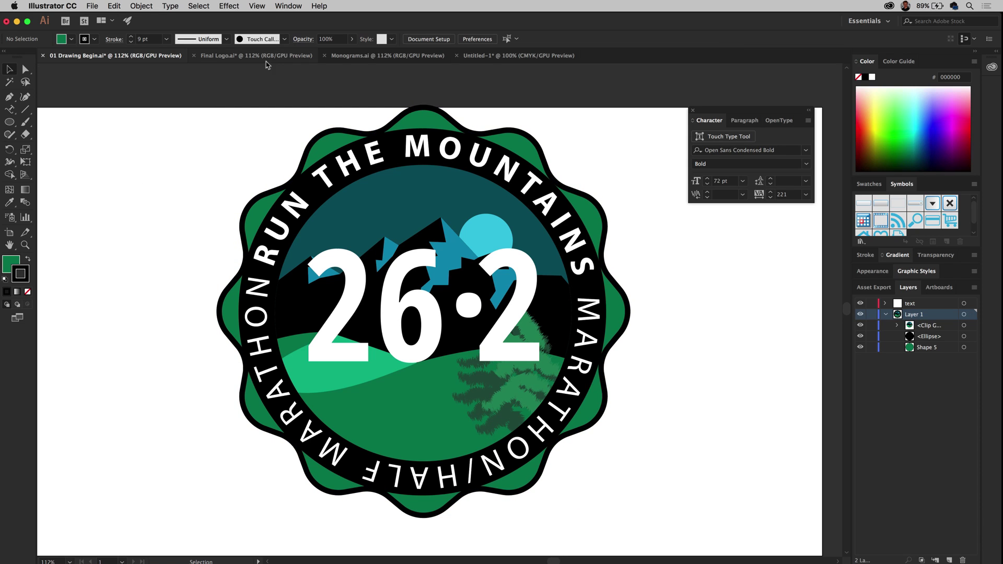
- Switch to the Monograms.ai document to view the example monogram designs
left_click(362, 56)
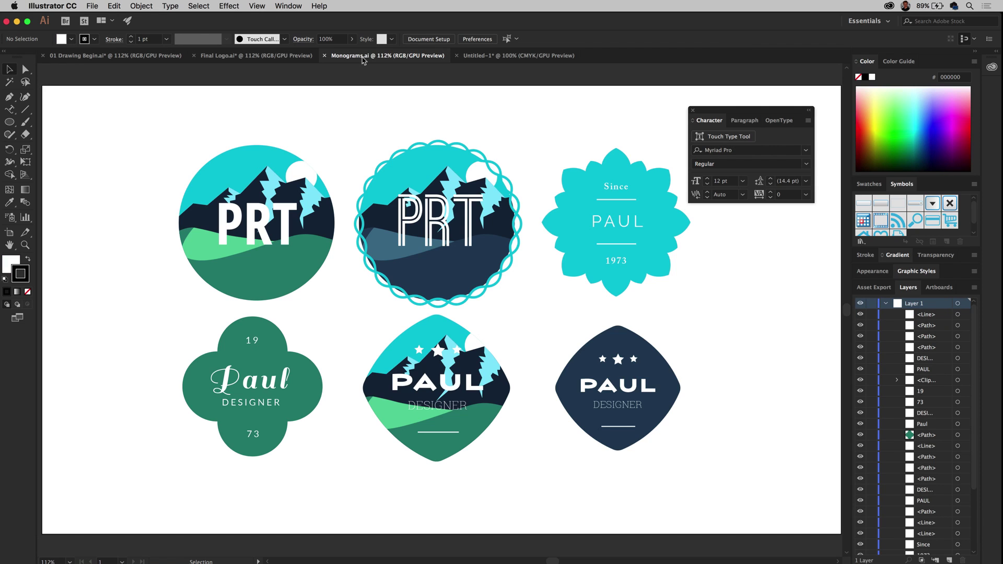